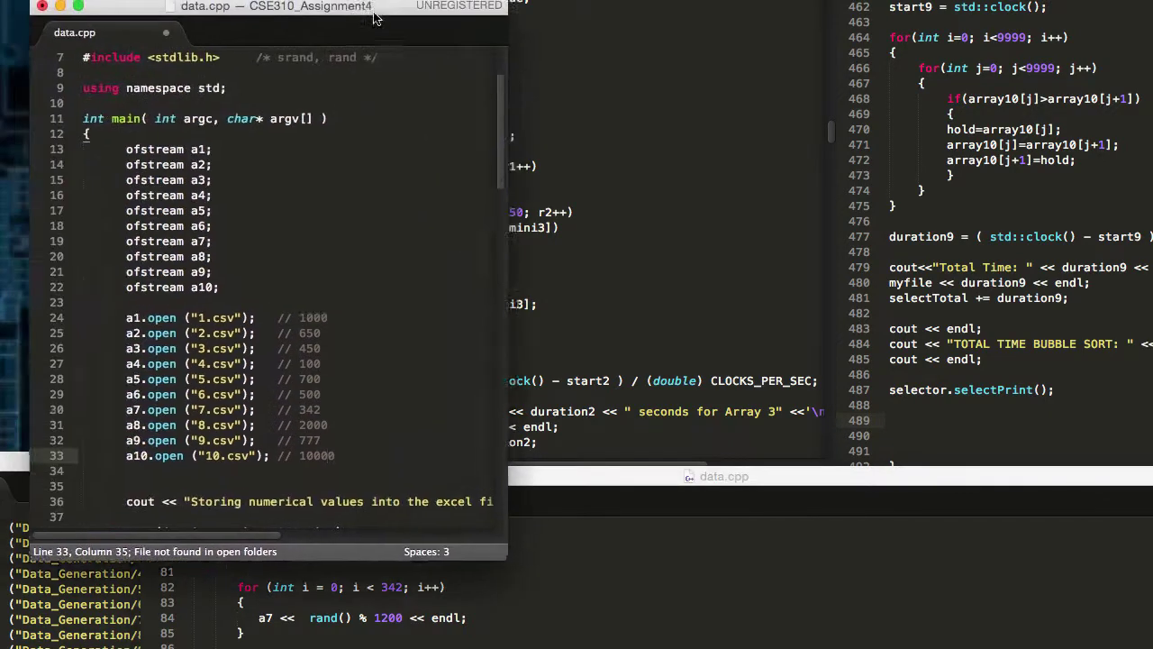
- Scroll through the data.cpp code to look it over
{"action": "left_click_drag", "start_coordinate": [379, 7], "coordinate": [368, 18]}
{"action": "scroll", "coordinate": [399, 162], "scroll_direction": "down", "scroll_amount": 5}
{"action": "scroll", "coordinate": [392, 184], "scroll_direction": "up", "scroll_amount": 7}
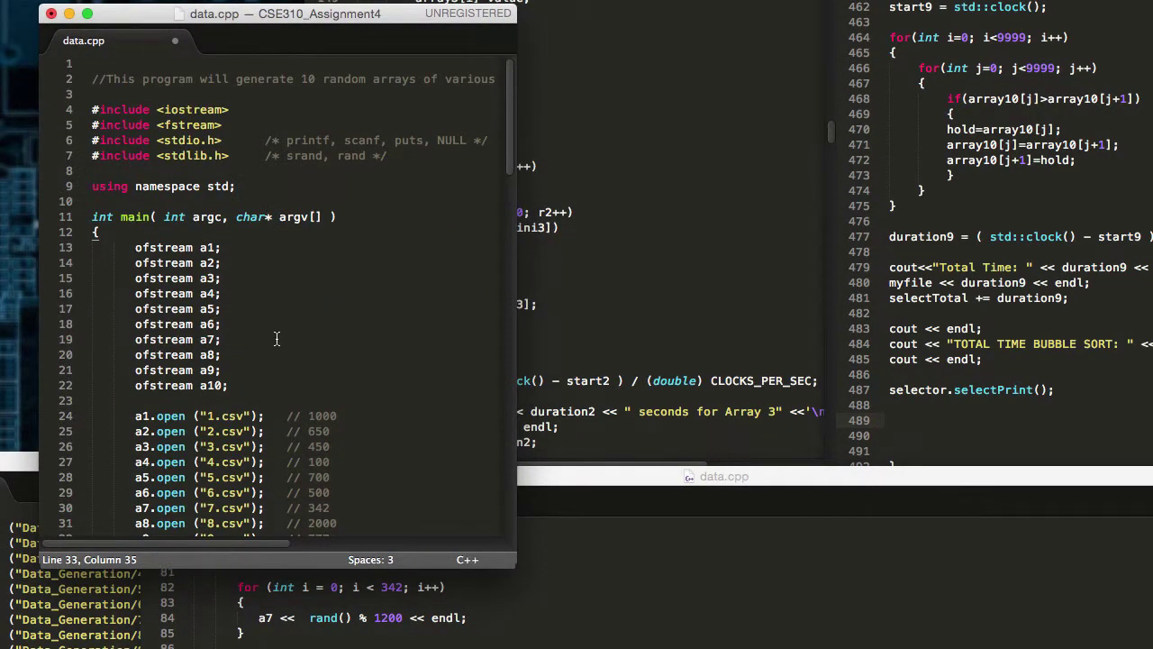
{"action": "scroll", "coordinate": [279, 333], "scroll_direction": "down", "scroll_amount": 3}
{"action": "scroll", "coordinate": [299, 327], "scroll_direction": "up", "scroll_amount": 3}
{"action": "scroll", "coordinate": [301, 313], "scroll_direction": "down", "scroll_amount": 3}
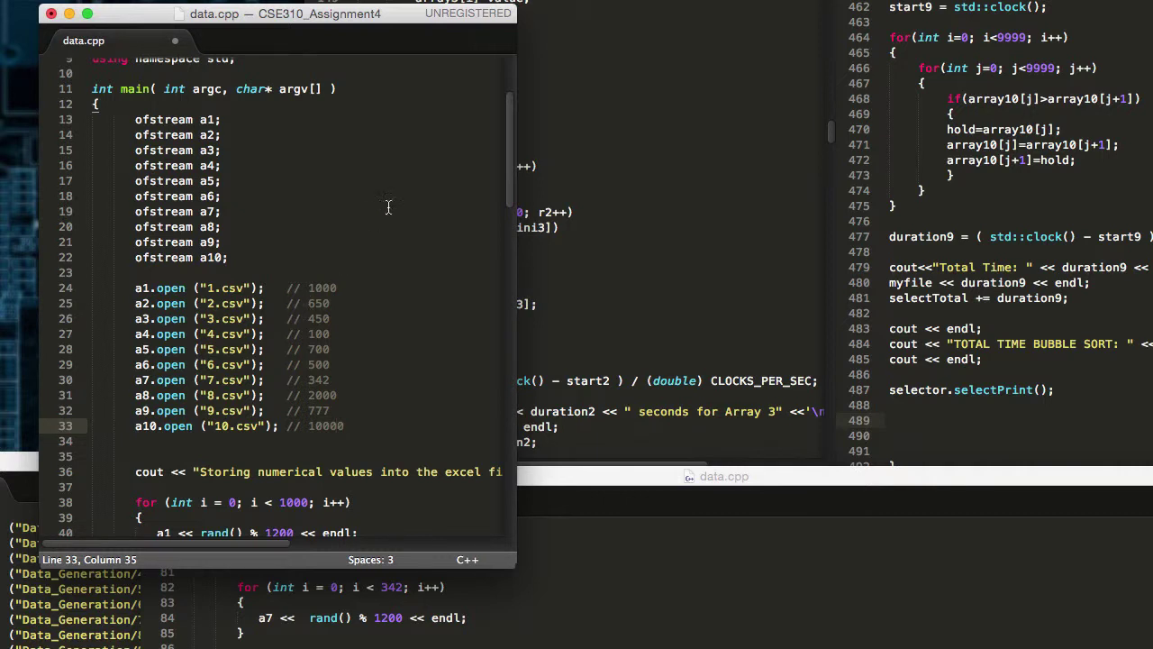
{"action": "scroll", "coordinate": [397, 212], "scroll_direction": "up", "scroll_amount": 3}
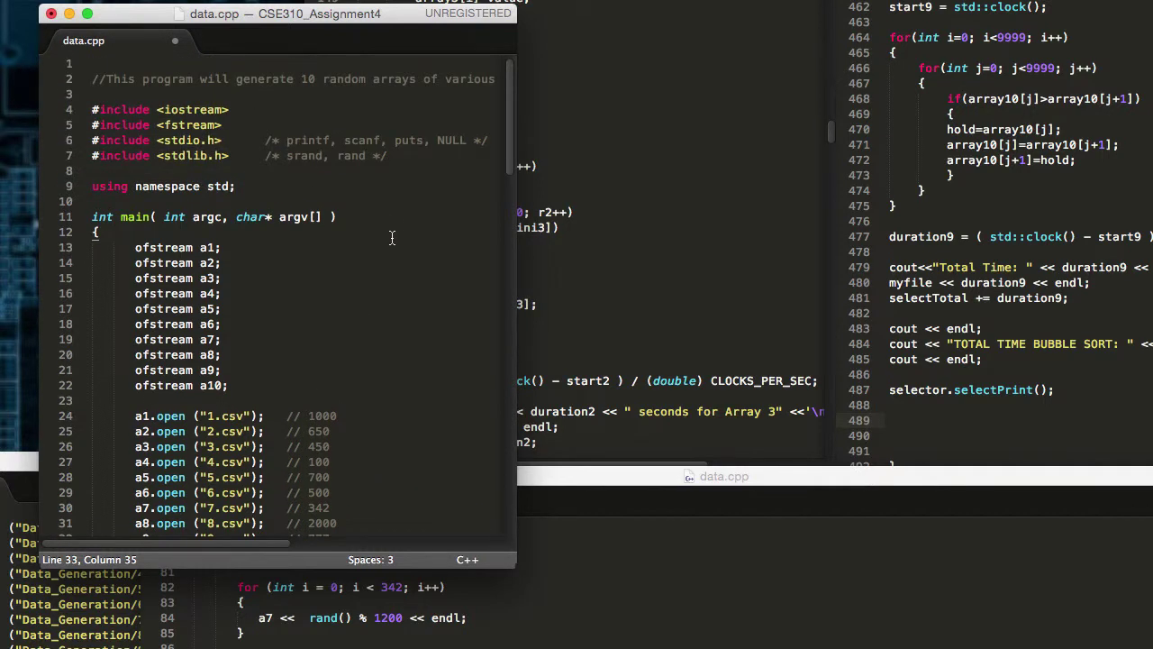
{"action": "scroll", "coordinate": [396, 223], "scroll_direction": "down", "scroll_amount": 3}
- Step through the array size comments, from 1000 and 450 down to 10000 on line 33
{"action": "double_click", "coordinate": [332, 288]}
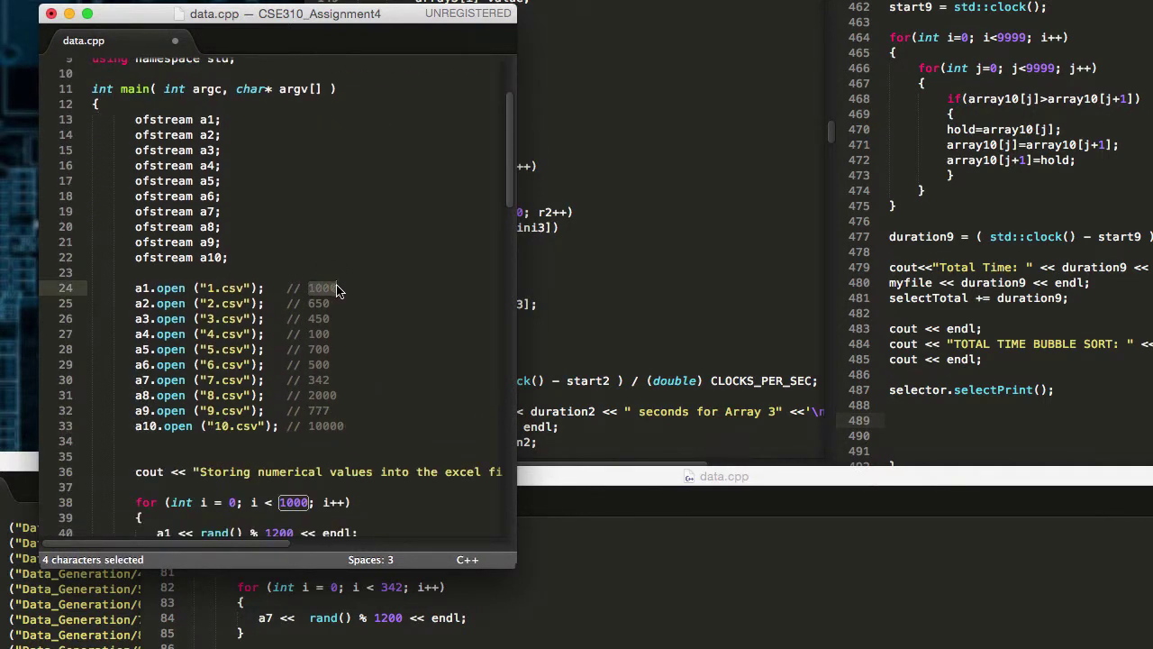
{"action": "left_click", "coordinate": [335, 288]}
{"action": "double_click", "coordinate": [317, 319]}
{"action": "left_click", "coordinate": [313, 322]}
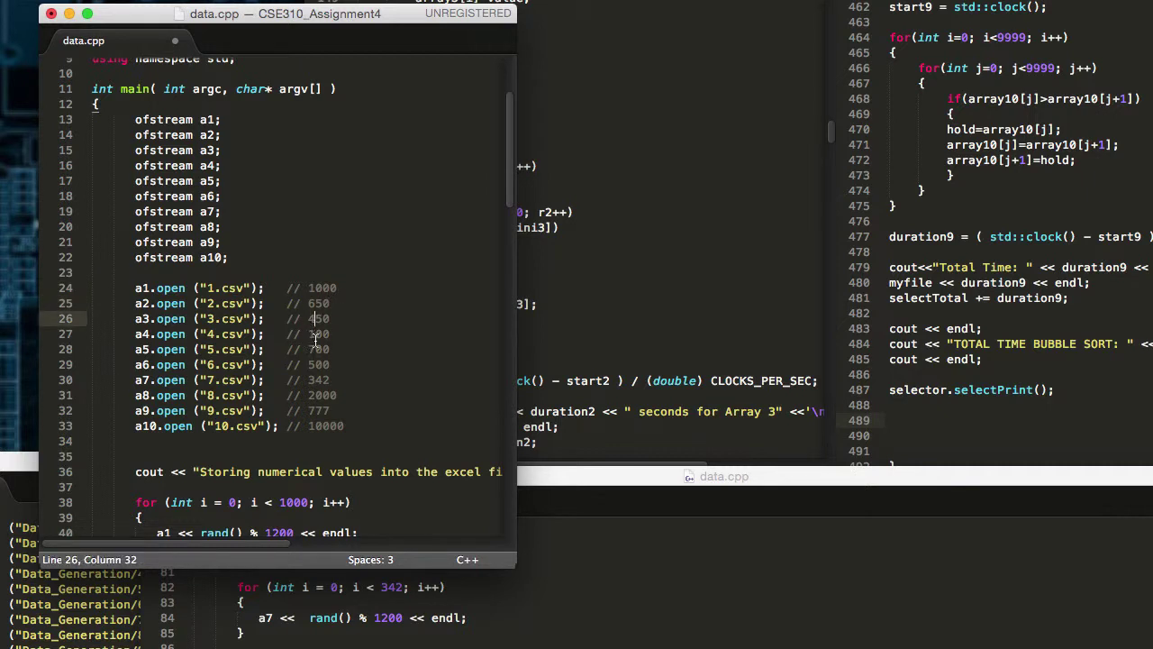
{"action": "left_click", "coordinate": [314, 334]}
{"action": "left_click", "coordinate": [315, 350]}
{"action": "left_click", "coordinate": [314, 365]}
{"action": "left_click", "coordinate": [315, 380]}
{"action": "left_click", "coordinate": [320, 395]}
{"action": "left_click", "coordinate": [322, 411]}
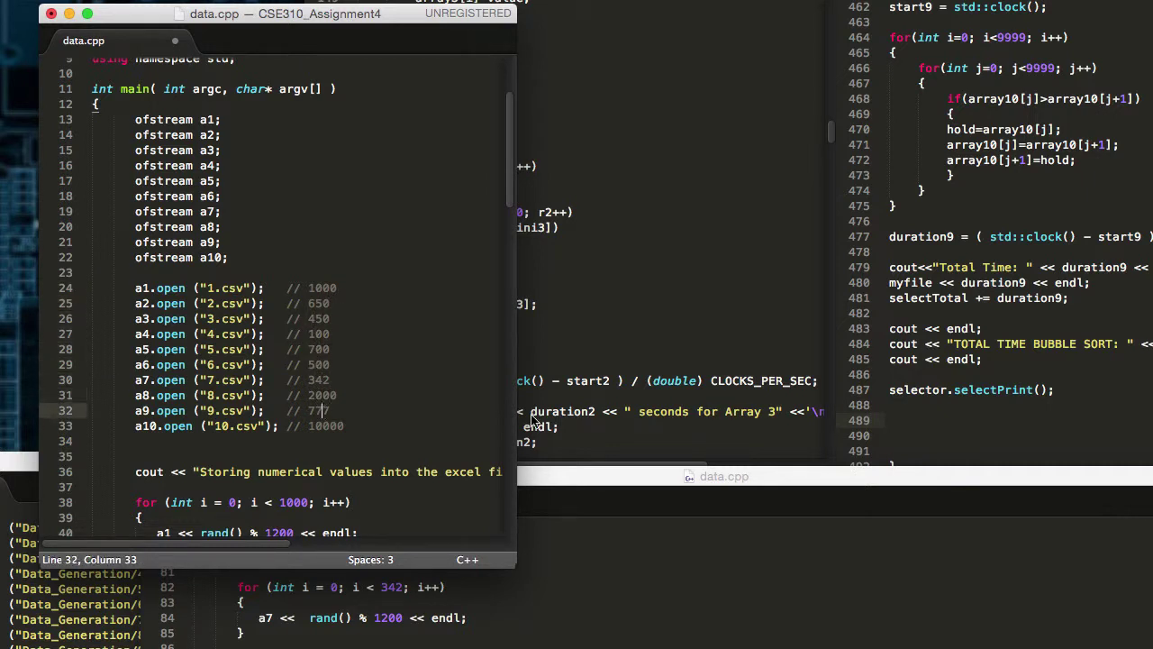
{"action": "left_click_drag", "start_coordinate": [350, 428], "coordinate": [312, 430]}
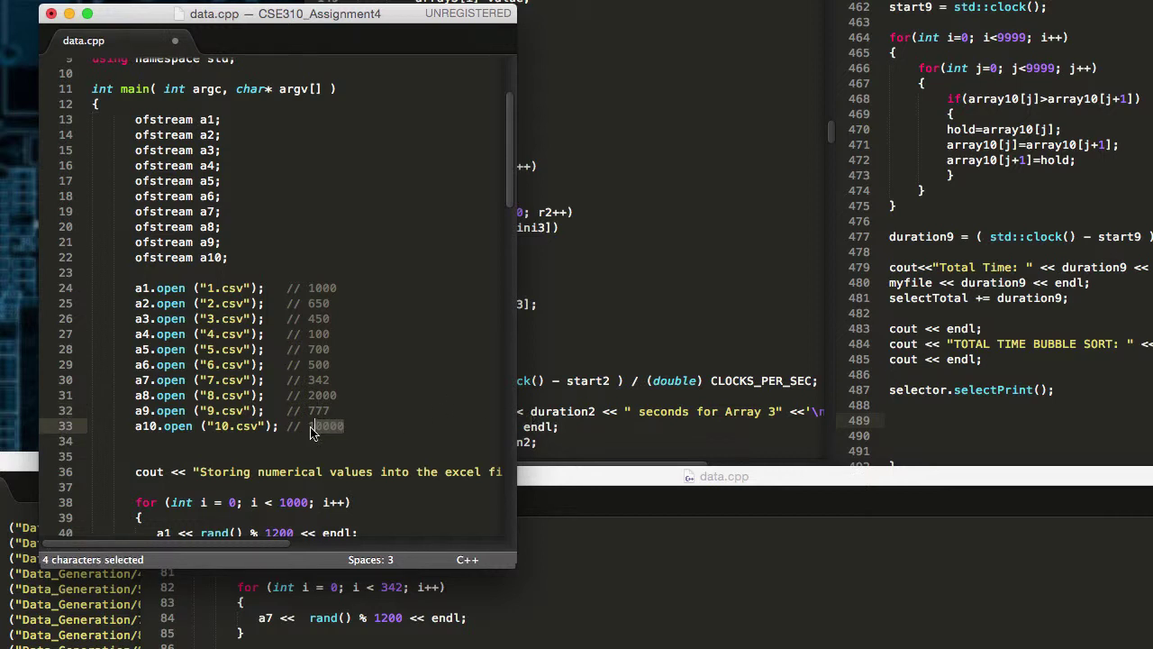
{"action": "left_click", "coordinate": [421, 424]}
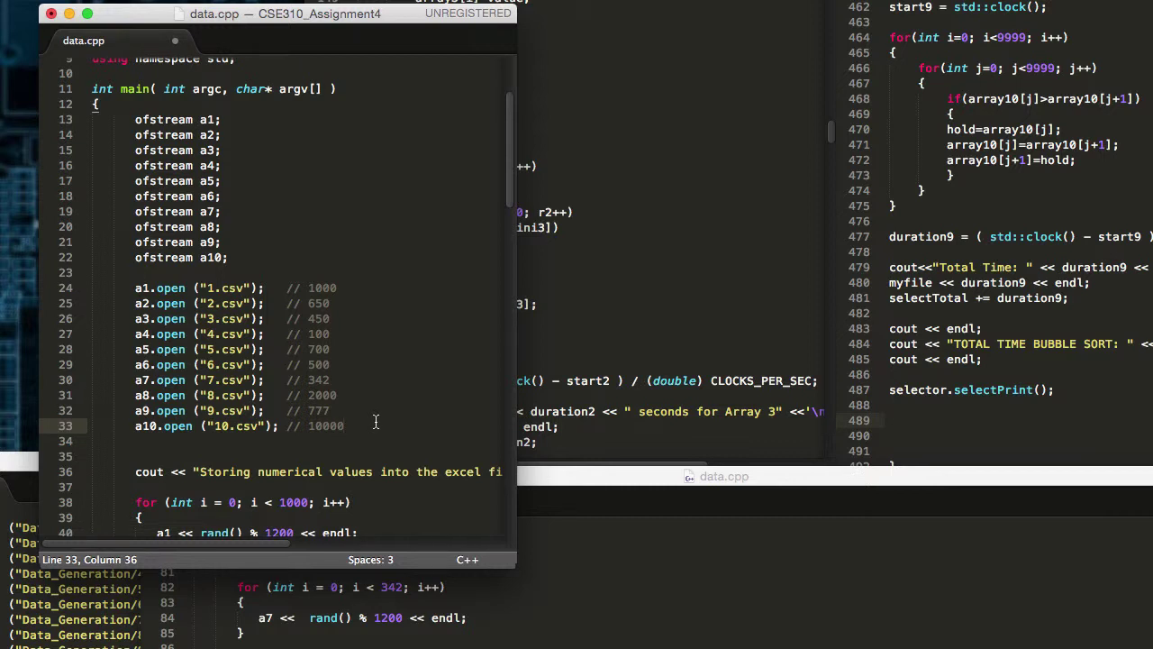
- Discard data.cpp's changes after the save error, then switch to the selection sort code window
{"action": "left_click", "coordinate": [51, 14]}
{"action": "left_click", "coordinate": [848, 241]}
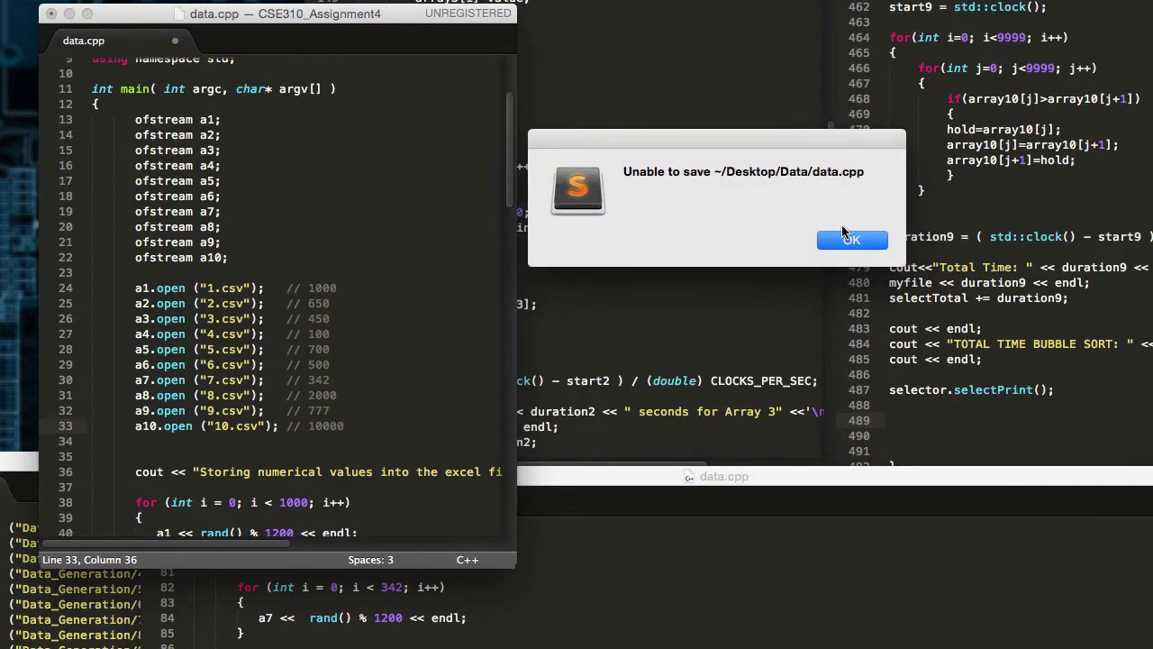
{"action": "left_click", "coordinate": [847, 238]}
{"action": "left_click", "coordinate": [309, 166]}
{"action": "key", "text": "super+w"}
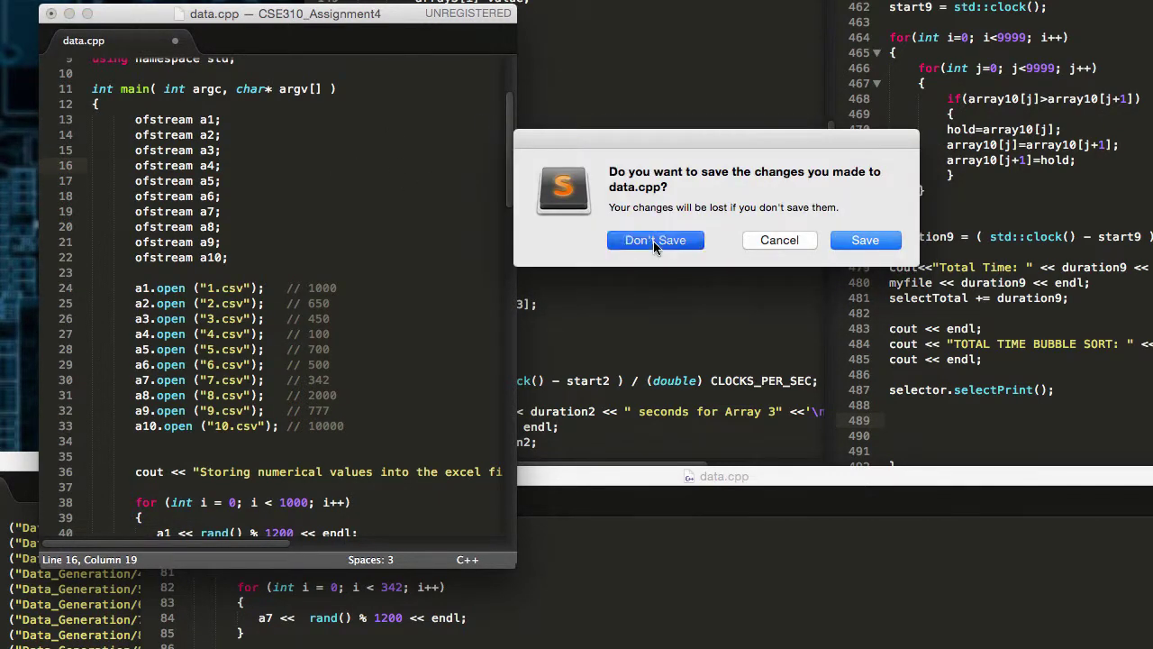
{"action": "left_click", "coordinate": [655, 240]}
{"action": "left_click", "coordinate": [50, 14]}
{"action": "left_click", "coordinate": [616, 113]}
{"action": "left_click_drag", "start_coordinate": [571, 0], "coordinate": [346, 20]}
- Scroll up and down through the selection class code
{"action": "left_click", "coordinate": [412, 216]}
{"action": "scroll", "coordinate": [413, 200], "scroll_direction": "up", "scroll_amount": 10}
{"action": "scroll", "coordinate": [413, 200], "scroll_direction": "up", "scroll_amount": 15}
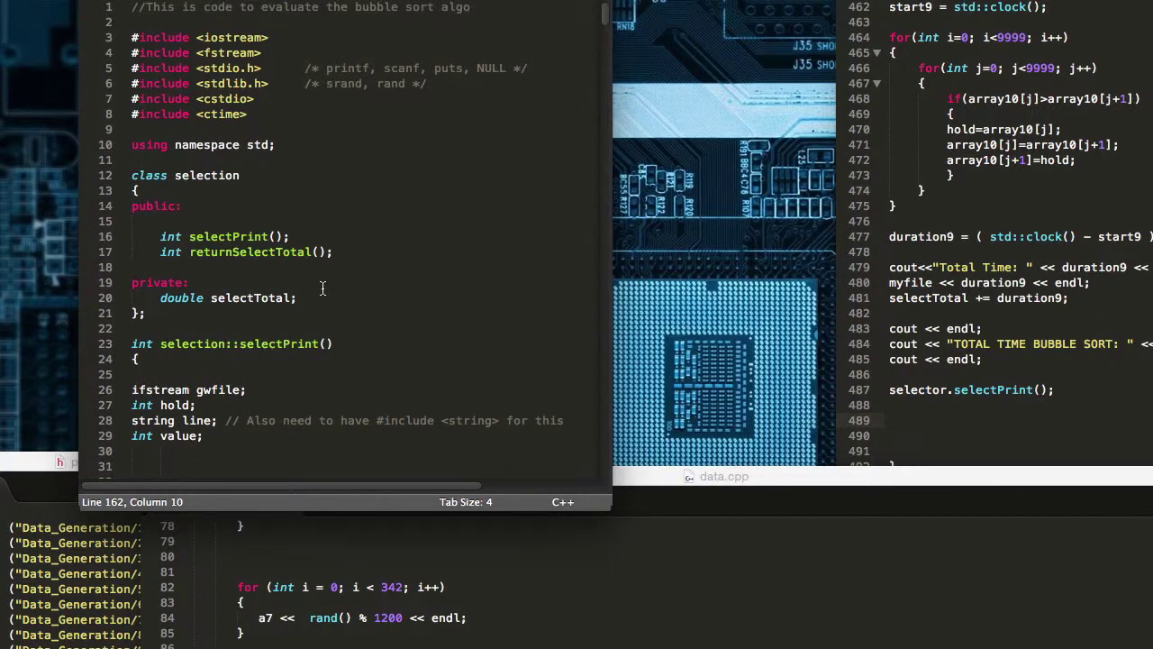
{"action": "scroll", "coordinate": [320, 293], "scroll_direction": "down", "scroll_amount": 2}
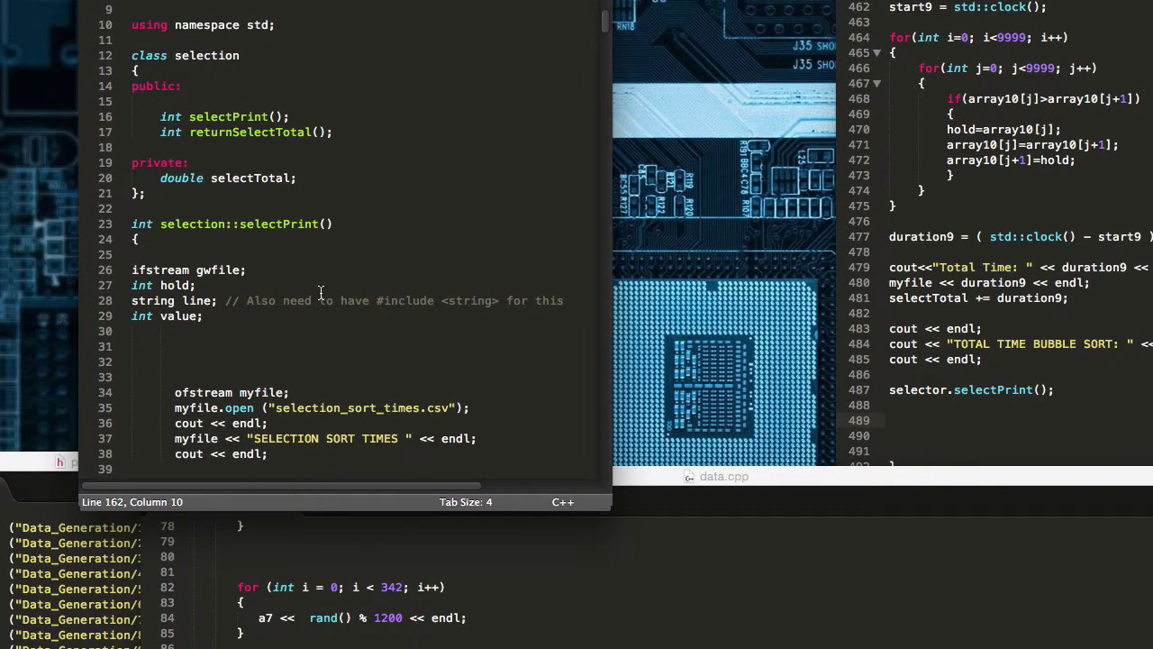
{"action": "scroll", "coordinate": [320, 292], "scroll_direction": "down", "scroll_amount": 4}
{"action": "scroll", "coordinate": [316, 296], "scroll_direction": "down", "scroll_amount": 5}
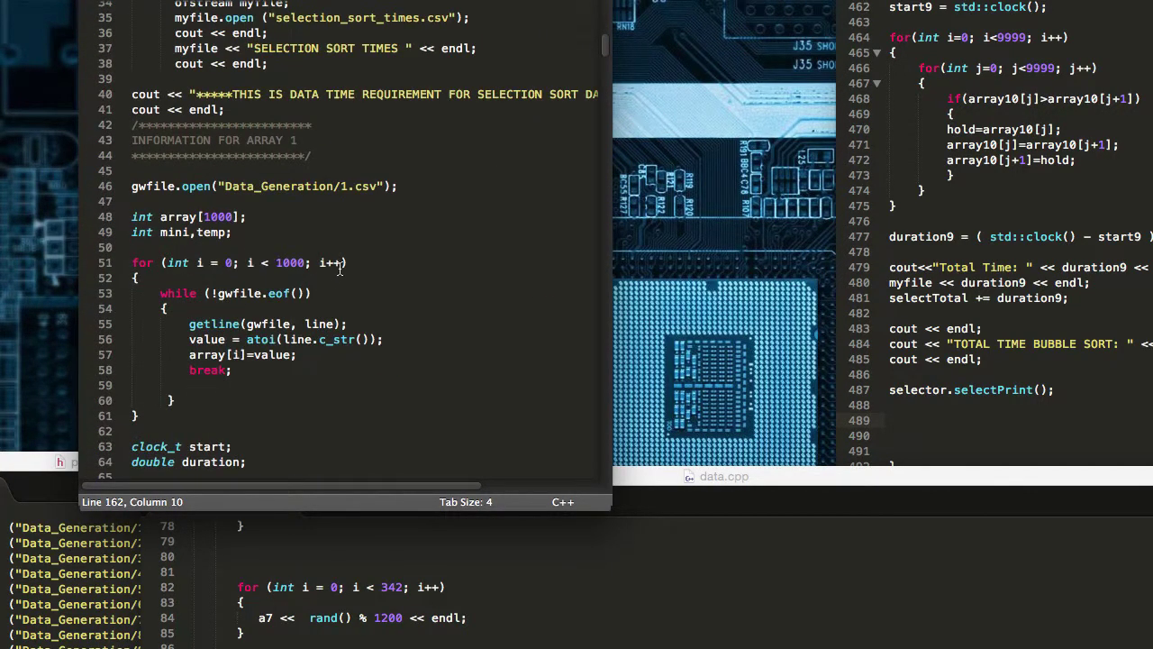
{"action": "scroll", "coordinate": [341, 256], "scroll_direction": "down", "scroll_amount": 10}
{"action": "scroll", "coordinate": [342, 247], "scroll_direction": "up", "scroll_amount": 16}
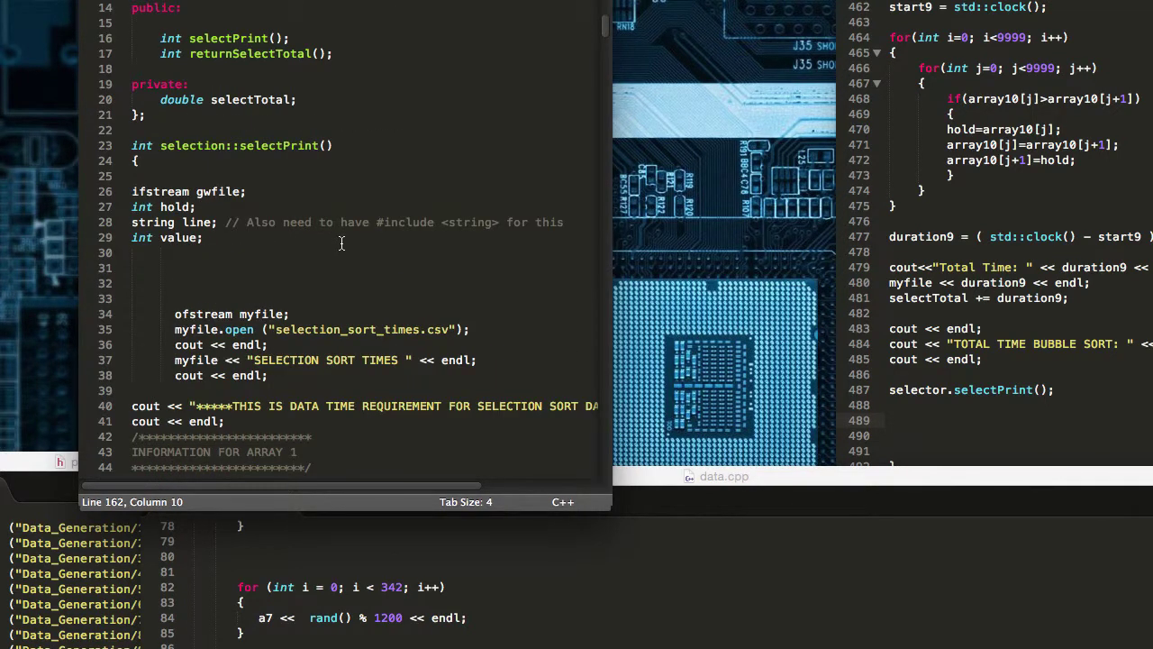
{"action": "scroll", "coordinate": [340, 244], "scroll_direction": "down", "scroll_amount": 6}
{"action": "scroll", "coordinate": [341, 248], "scroll_direction": "up", "scroll_amount": 10}
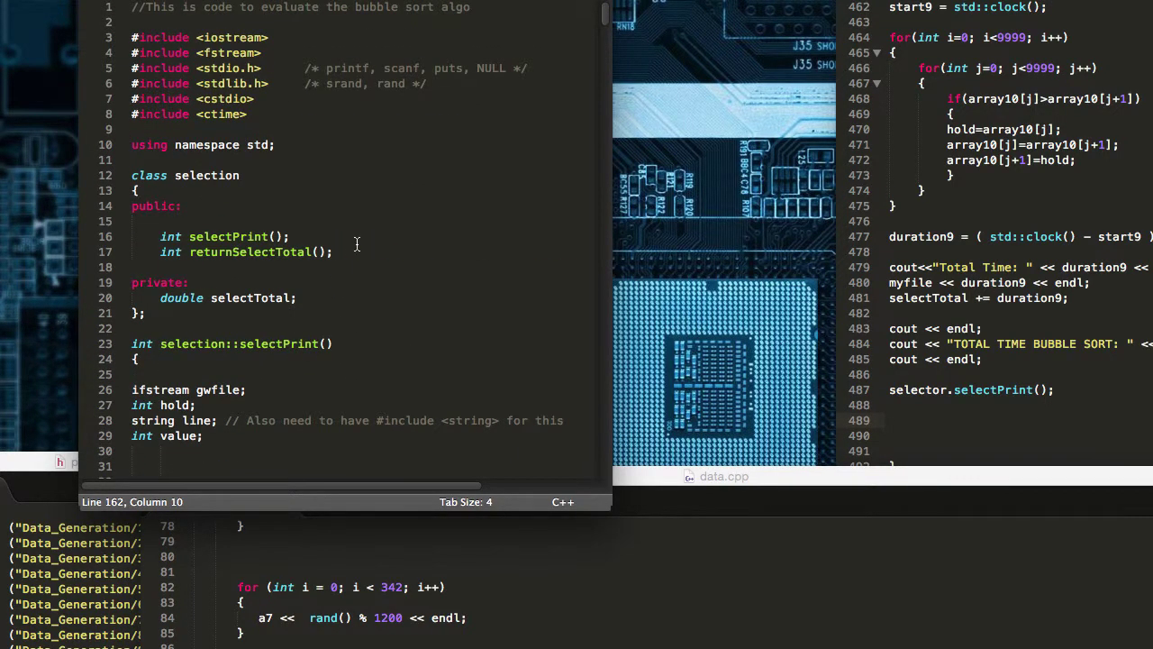
- Check the selectPrint declaration on line 16 and the using namespace line, then close the file
{"action": "left_click", "coordinate": [356, 243]}
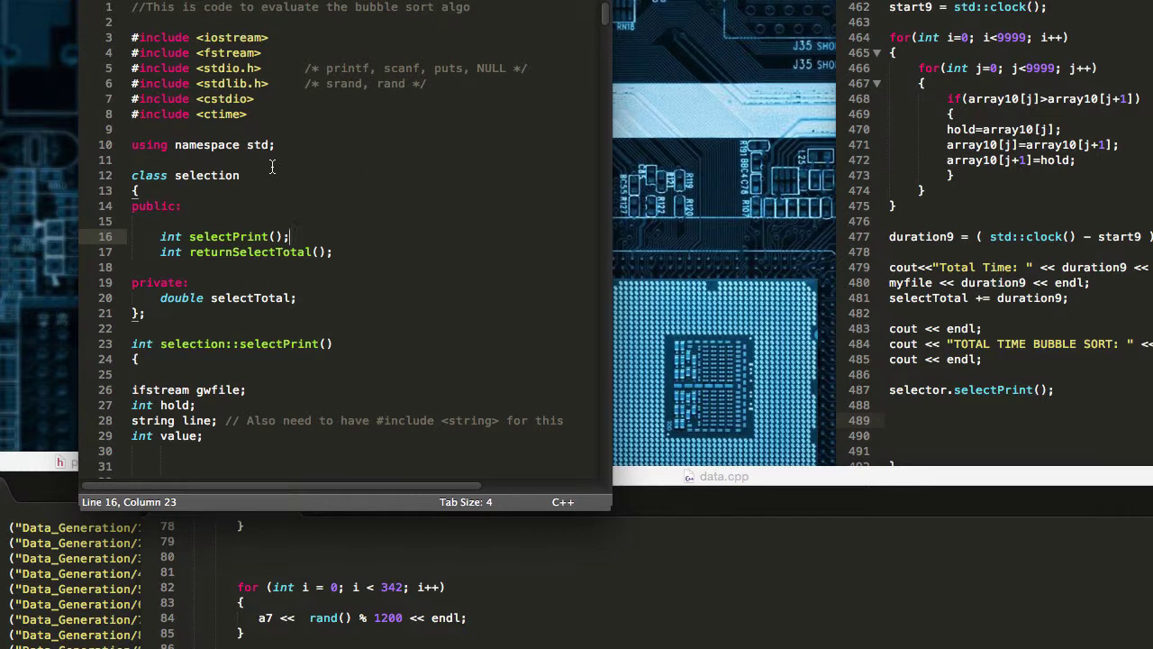
{"action": "left_click", "coordinate": [251, 146]}
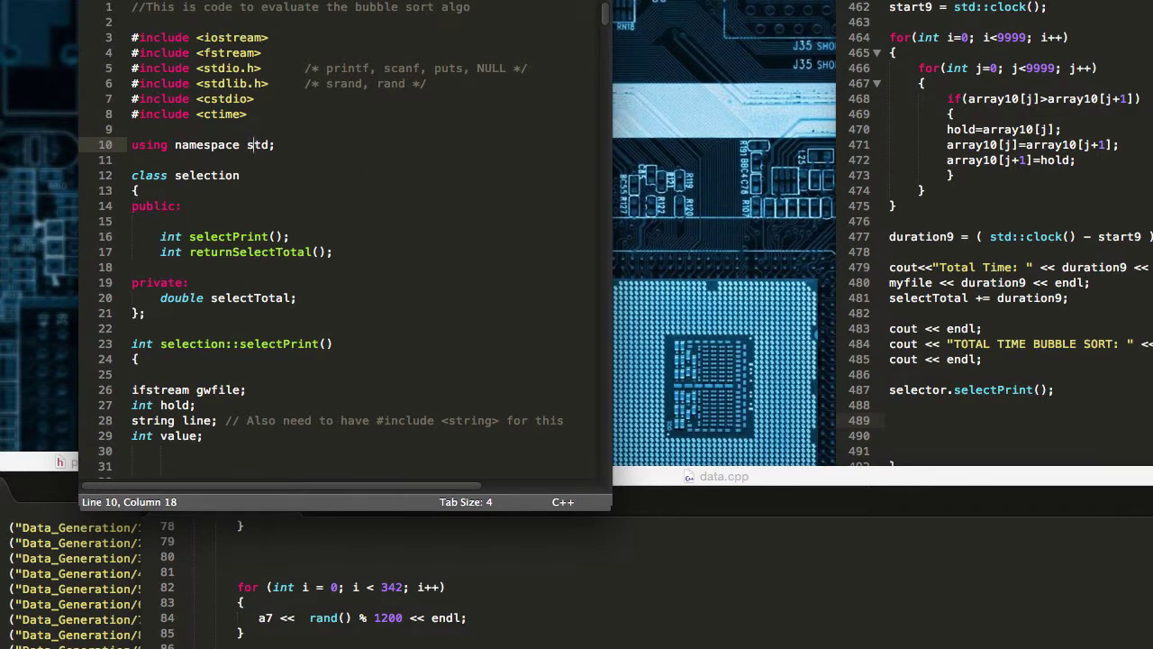
{"action": "key", "text": "super+w"}
- Glance over data.cpp and printData.h, then close both windows
{"action": "left_click_drag", "start_coordinate": [375, 485], "coordinate": [544, 252]}
{"action": "scroll", "coordinate": [559, 360], "scroll_direction": "up", "scroll_amount": 20}
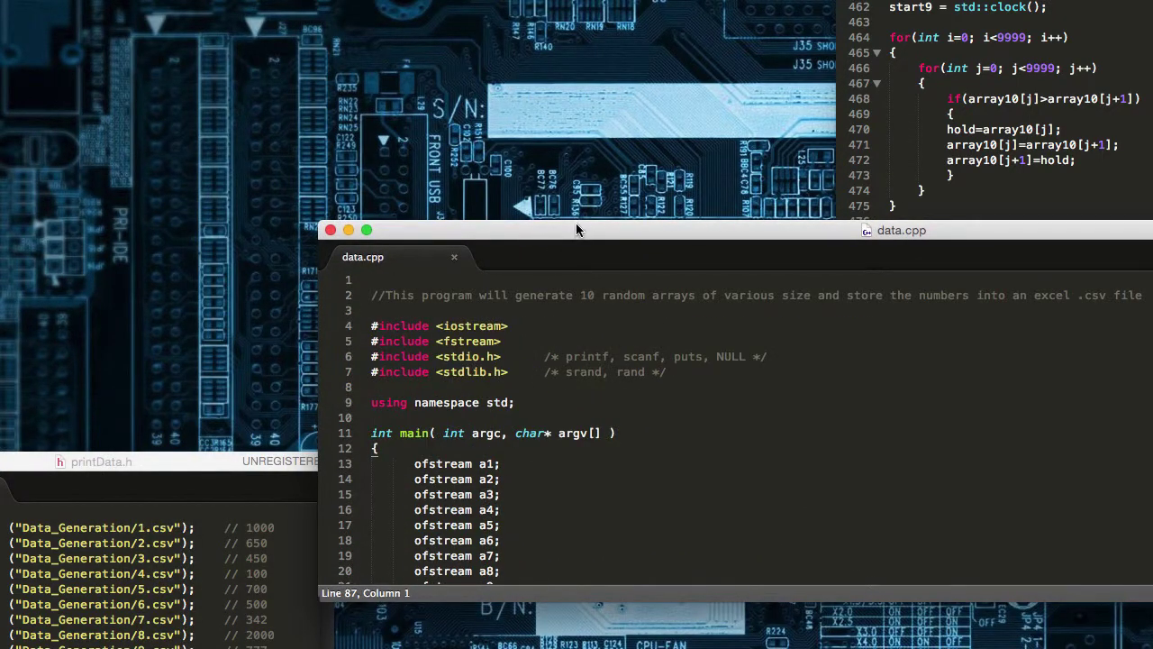
{"action": "scroll", "coordinate": [532, 236], "scroll_direction": "down", "scroll_amount": 20}
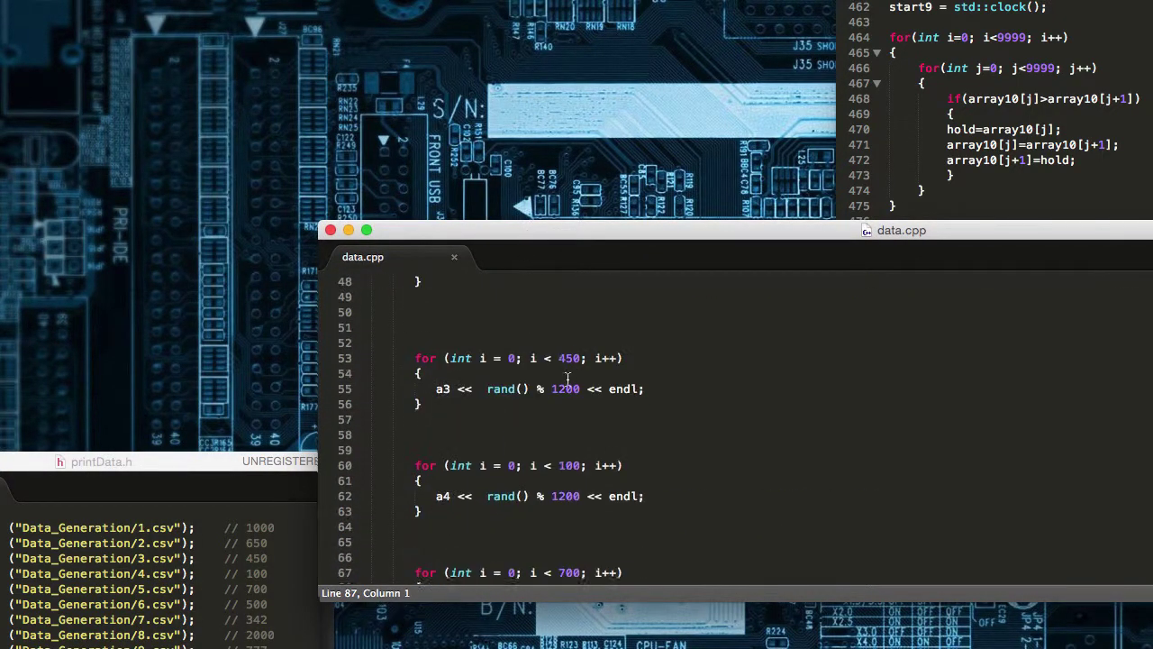
{"action": "left_click", "coordinate": [329, 230]}
{"action": "left_click_drag", "start_coordinate": [209, 461], "coordinate": [520, 117]}
{"action": "scroll", "coordinate": [494, 334], "scroll_direction": "up", "scroll_amount": 12}
{"action": "scroll", "coordinate": [491, 348], "scroll_direction": "down", "scroll_amount": 20}
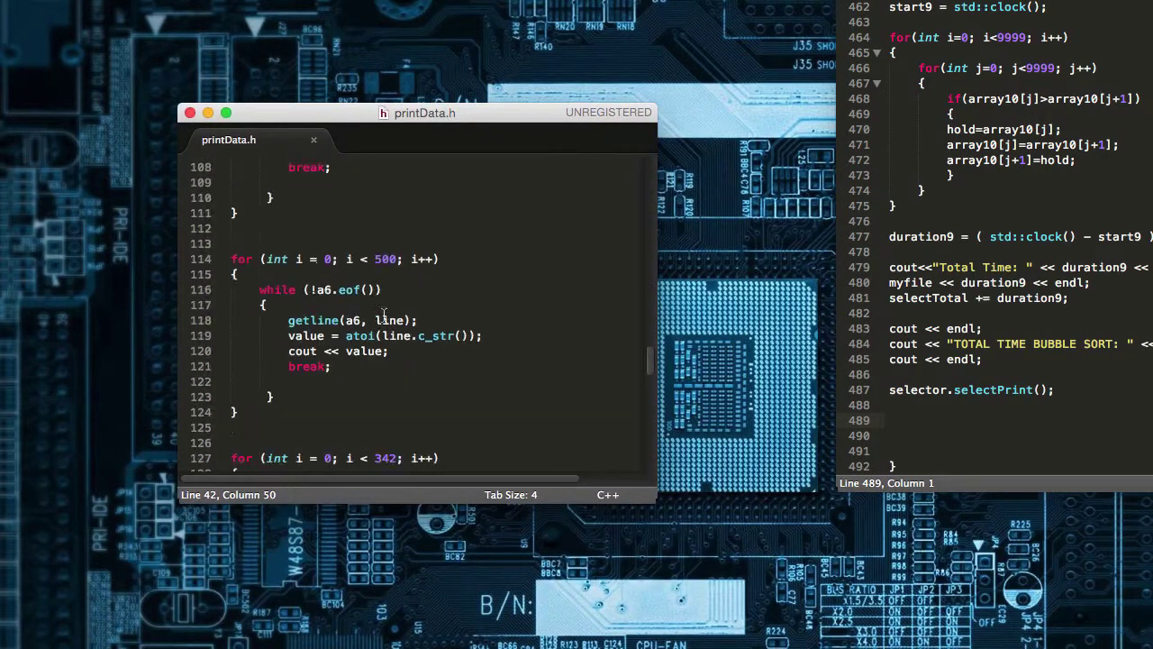
{"action": "left_click", "coordinate": [191, 113]}
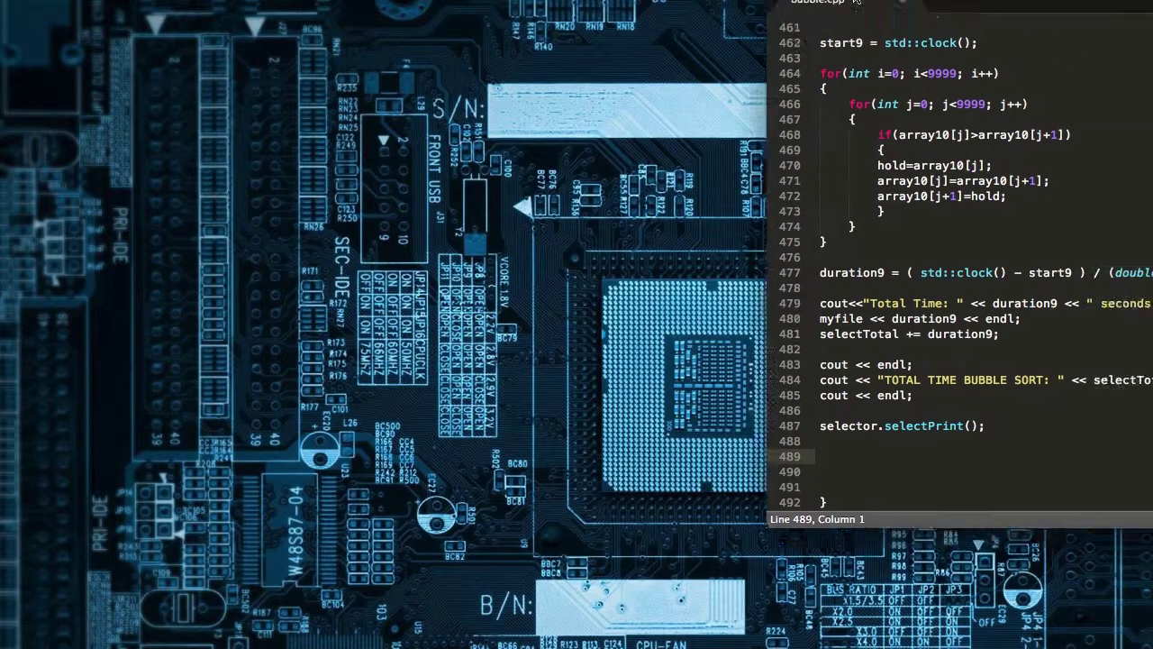
- Centre the bubble.cpp window and scroll through it down to line 53
{"action": "left_click_drag", "start_coordinate": [766, 14], "coordinate": [198, 91]}
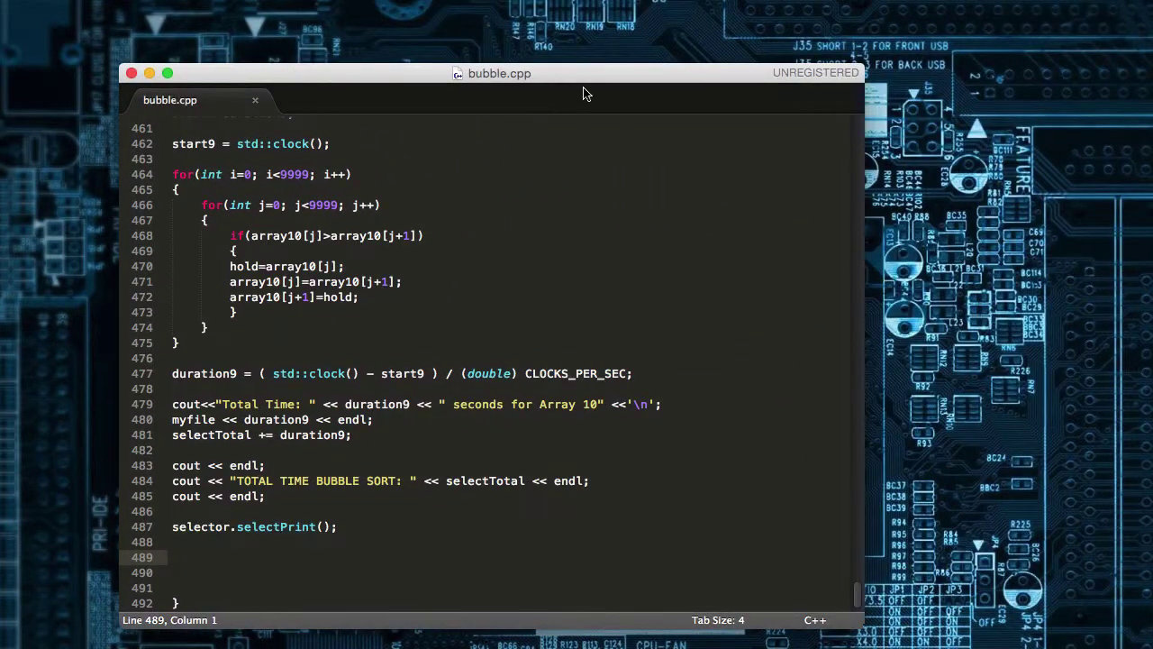
{"action": "scroll", "coordinate": [531, 390], "scroll_direction": "up", "scroll_amount": 20}
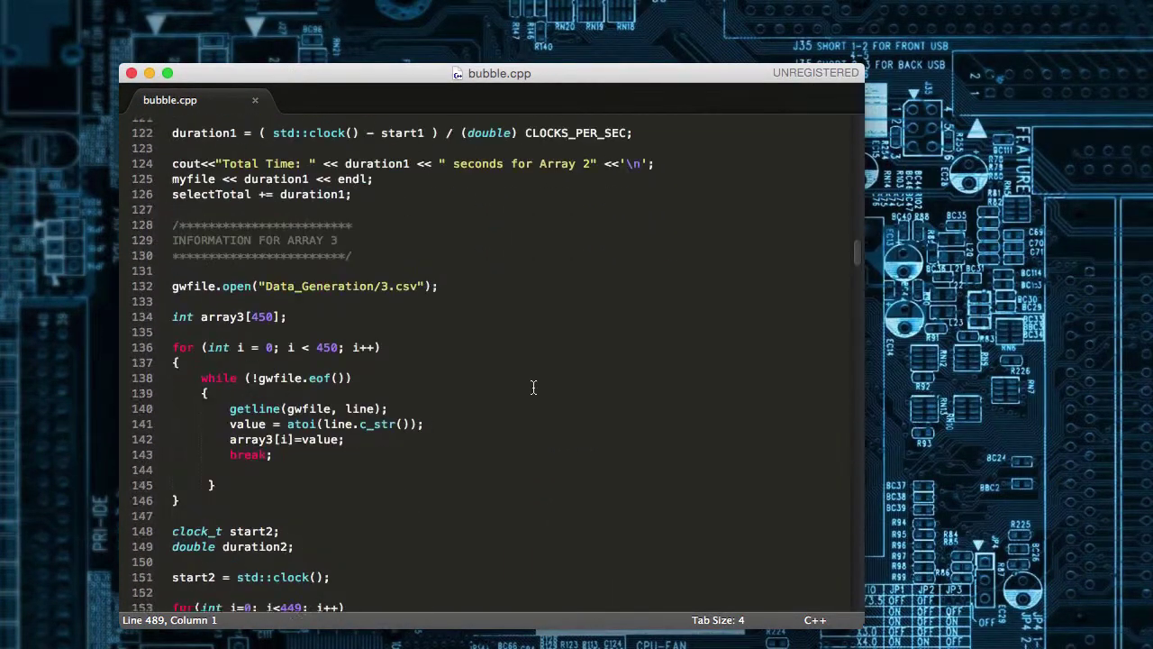
{"action": "scroll", "coordinate": [527, 392], "scroll_direction": "up", "scroll_amount": 20}
{"action": "scroll", "coordinate": [531, 391], "scroll_direction": "down", "scroll_amount": 12}
{"action": "left_click", "coordinate": [407, 368]}
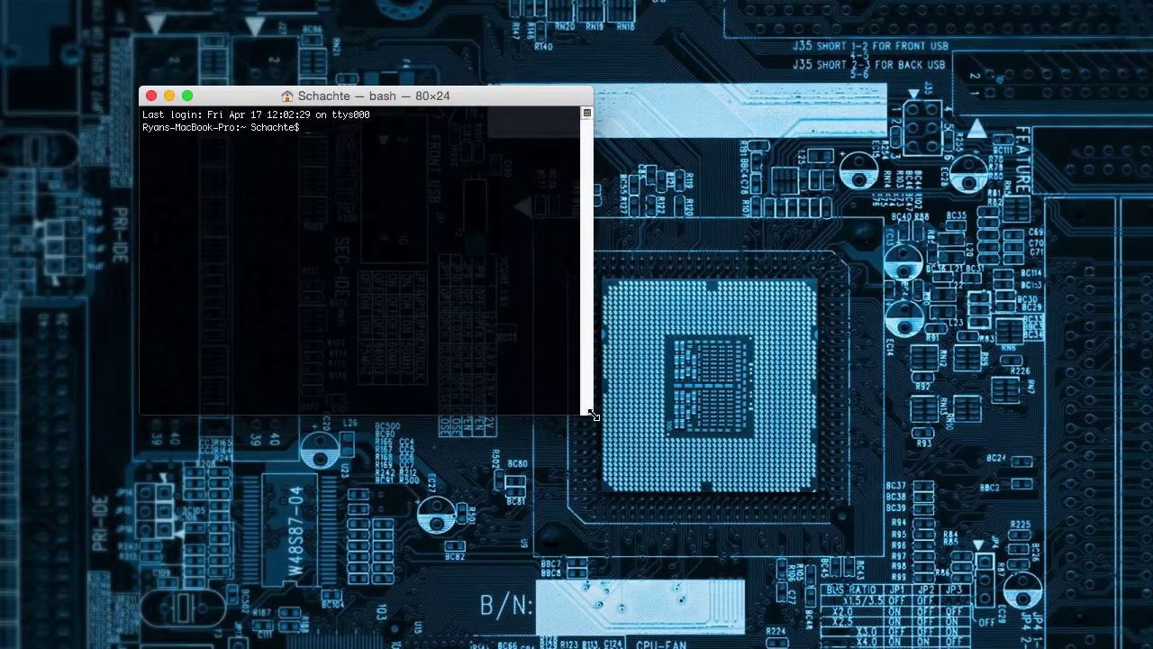
- Enlarge Terminal, change into desktop/Stats_Project and list its files with ls
{"action": "left_click_drag", "start_coordinate": [592, 412], "coordinate": [901, 489]}
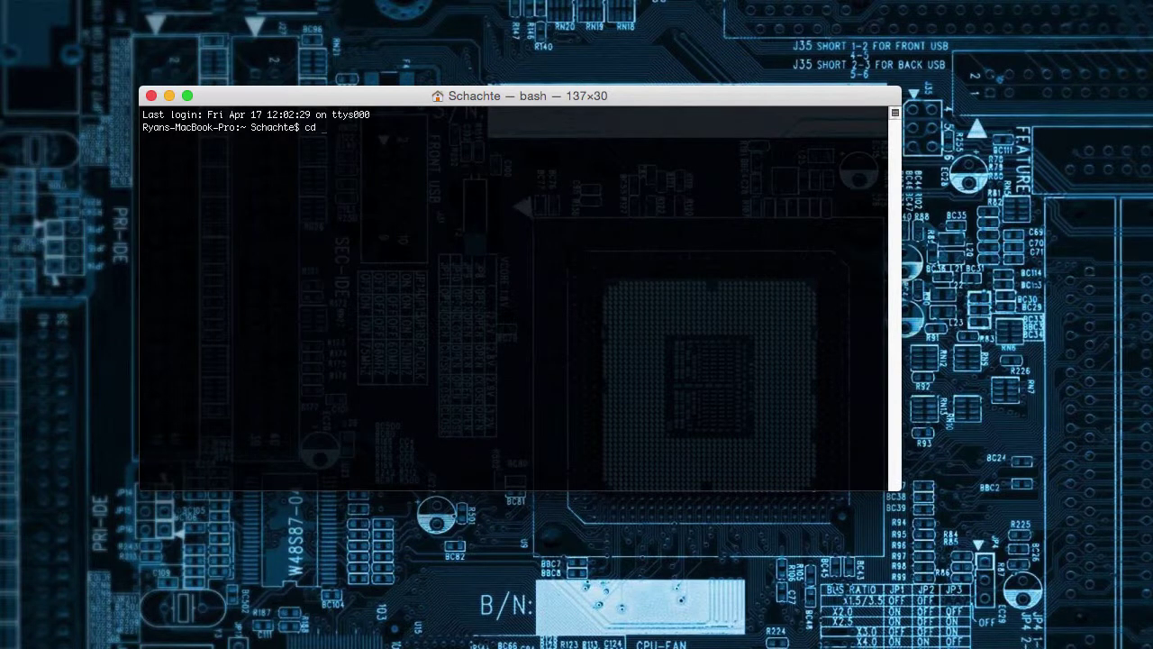
{"action": "type", "text": "ktop"}
{"action": "key", "text": "Return"}
{"action": "type", "text": "cd Stats_Project/"}
{"action": "key", "text": "Return"}
{"action": "type", "text": "ls"}
{"action": "key", "text": "Return"}
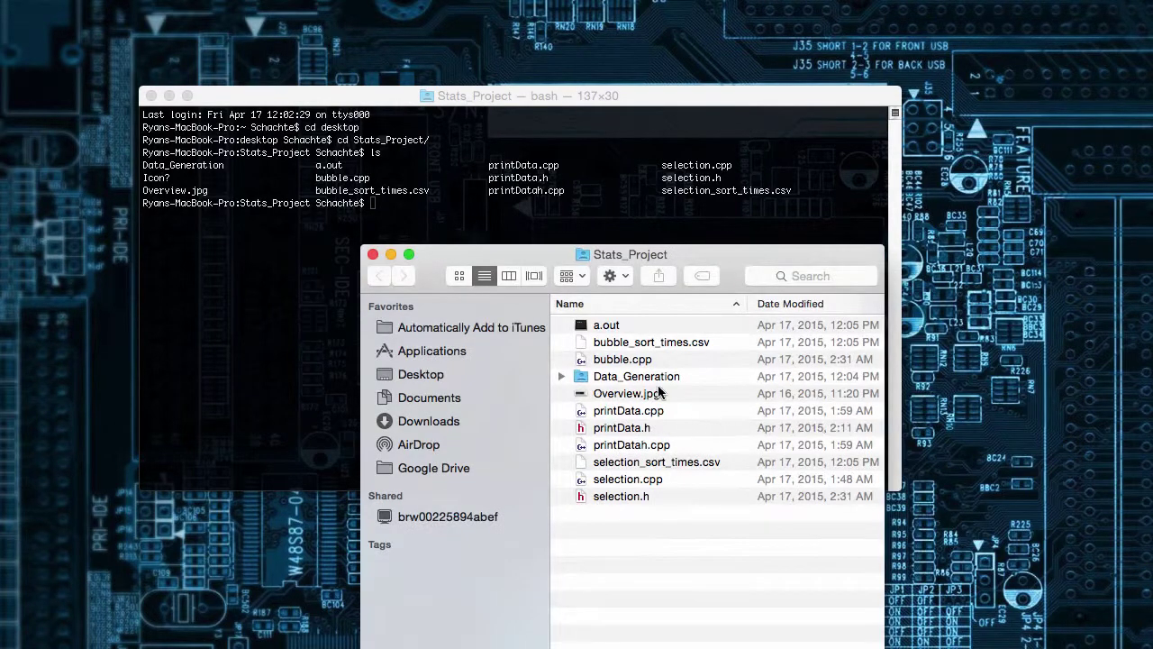
- Open Data_Generation and move the ten files 1.csv–10.csv to the Trash
{"action": "left_click", "coordinate": [655, 384]}
{"action": "double_click", "coordinate": [655, 385]}
{"action": "left_click", "coordinate": [619, 330]}
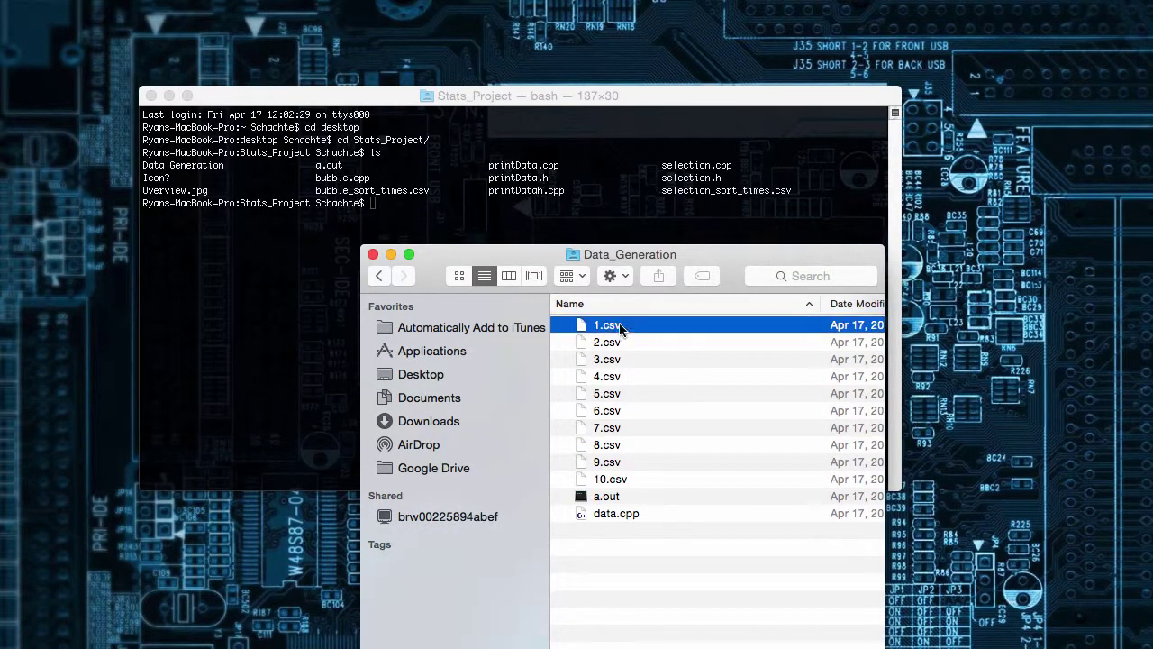
{"action": "left_click", "coordinate": [615, 477], "text": "shift"}
{"action": "left_click_drag", "start_coordinate": [615, 478], "coordinate": [616, 428]}
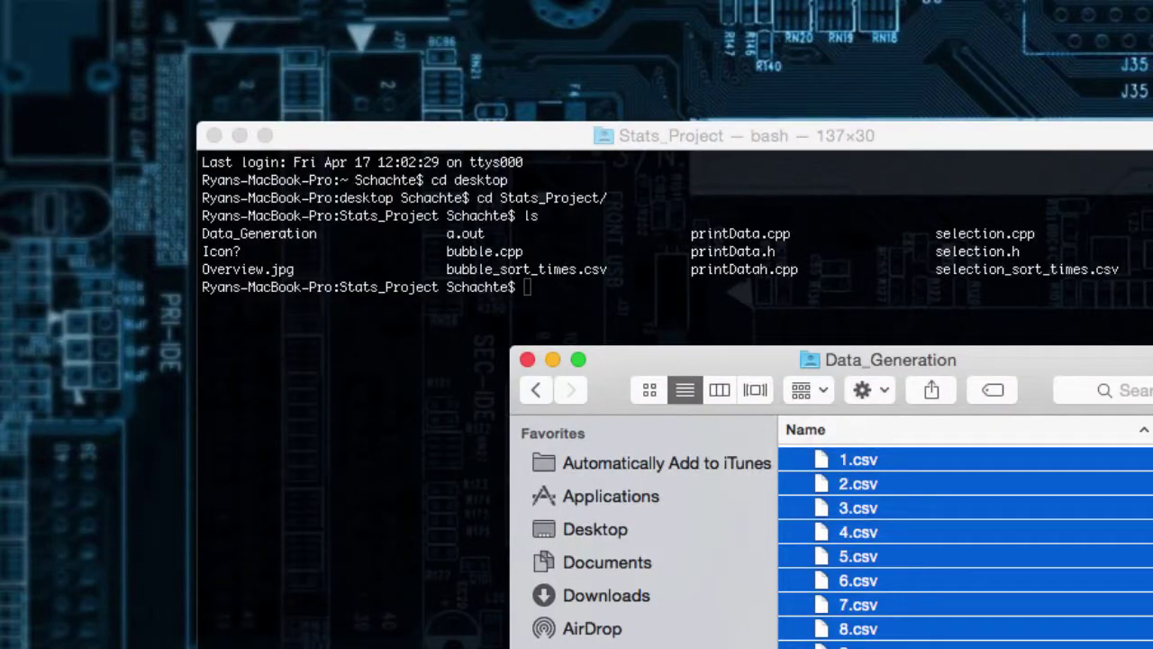
{"action": "key", "text": "super+BackSpace"}
{"action": "left_click_drag", "start_coordinate": [839, 354], "coordinate": [1152, 239]}
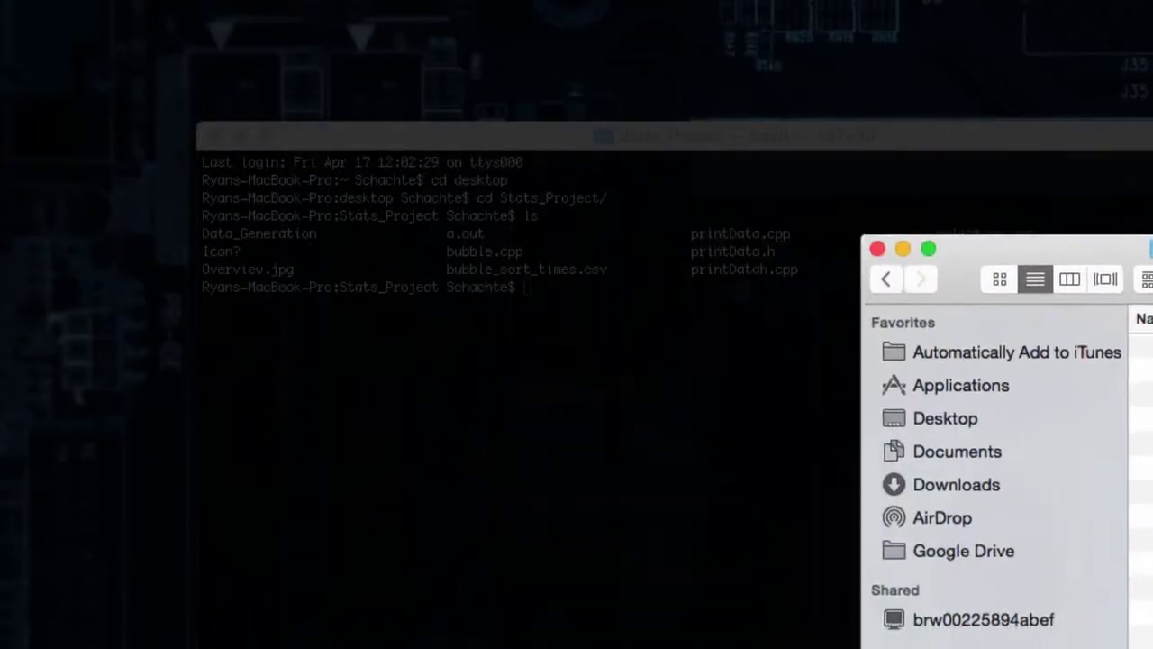
{"action": "left_click_drag", "start_coordinate": [901, 144], "coordinate": [728, 46]}
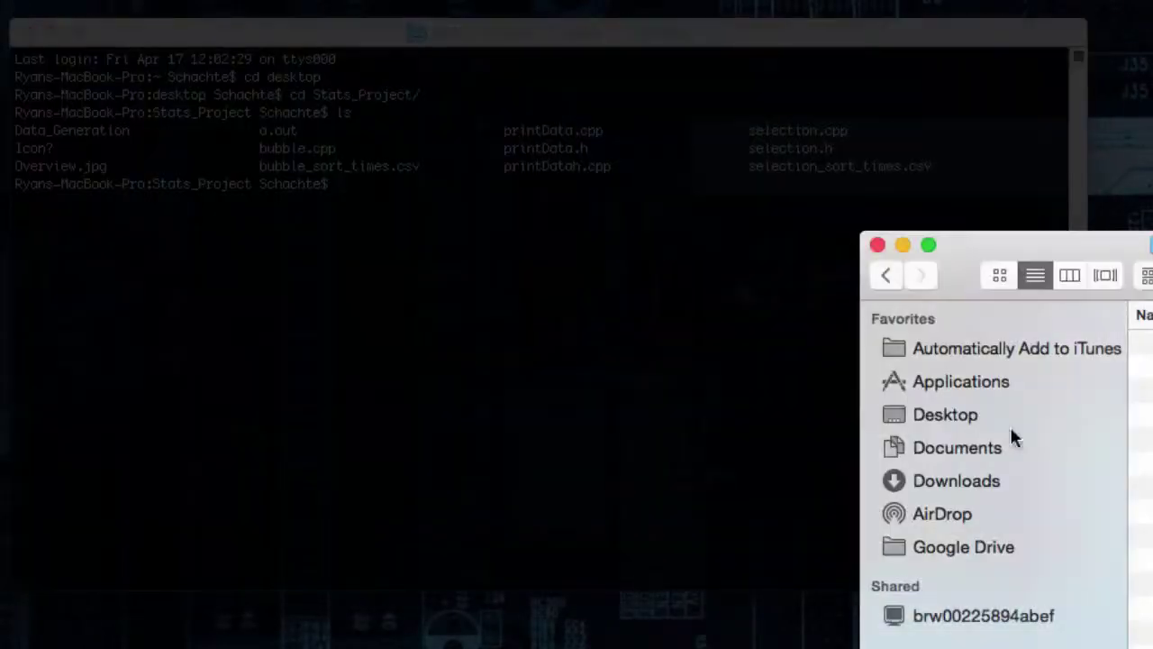
- Change into the Data_Generation folder and list its contents
{"action": "type", "text": "c"}
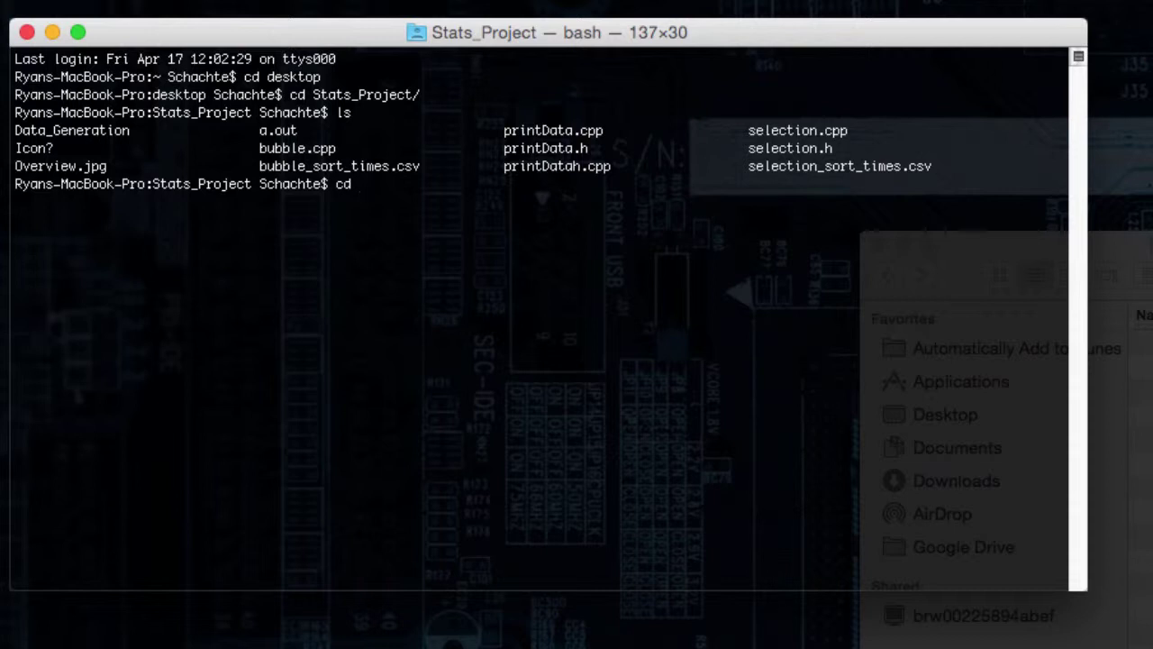
{"action": "type", "text": "Da"}
{"action": "key", "text": "Tab"}
{"action": "key", "text": "Return"}
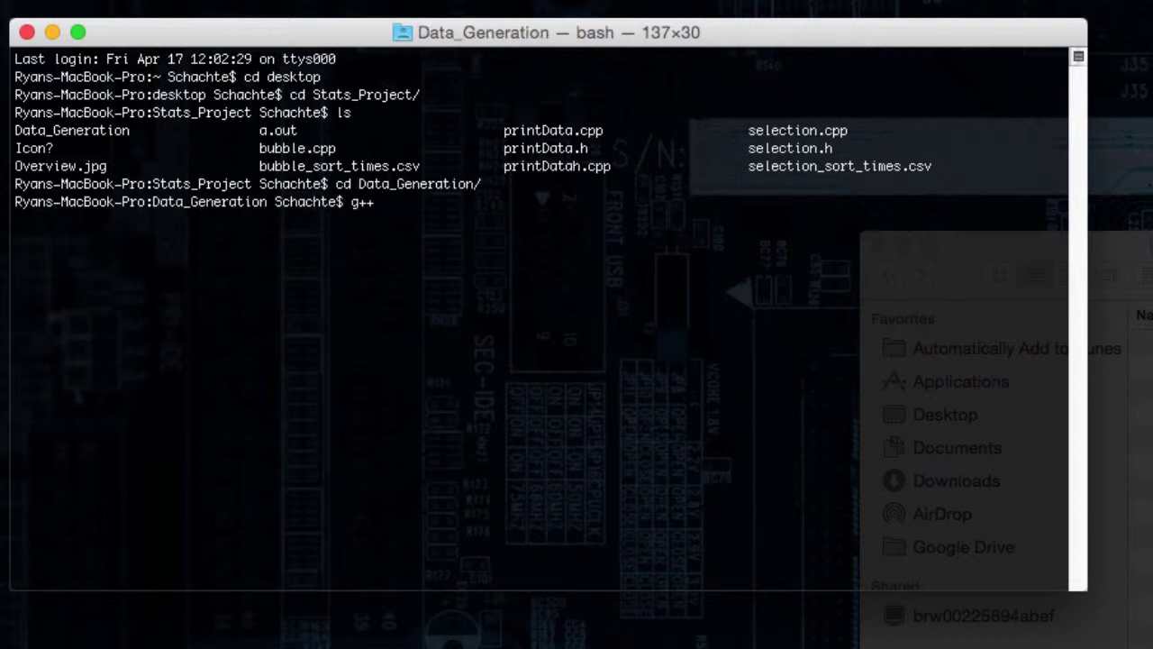
{"action": "type", "text": "g"}
{"action": "key", "text": "BackSpace"}
{"action": "type", "text": "ls"}
{"action": "key", "text": "Return"}
- Compile data.cpp with g++ and run ./a.out to regenerate the CSV files
{"action": "type", "text": "g++ data."}
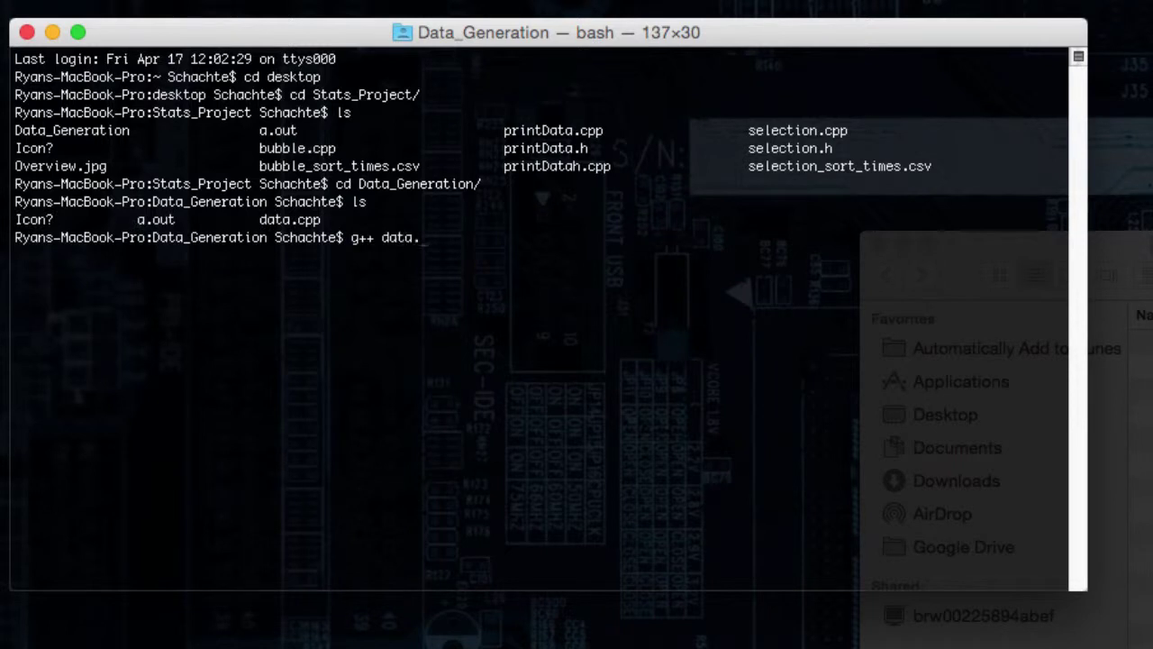
{"action": "key", "text": "Tab"}
{"action": "key", "text": "Return"}
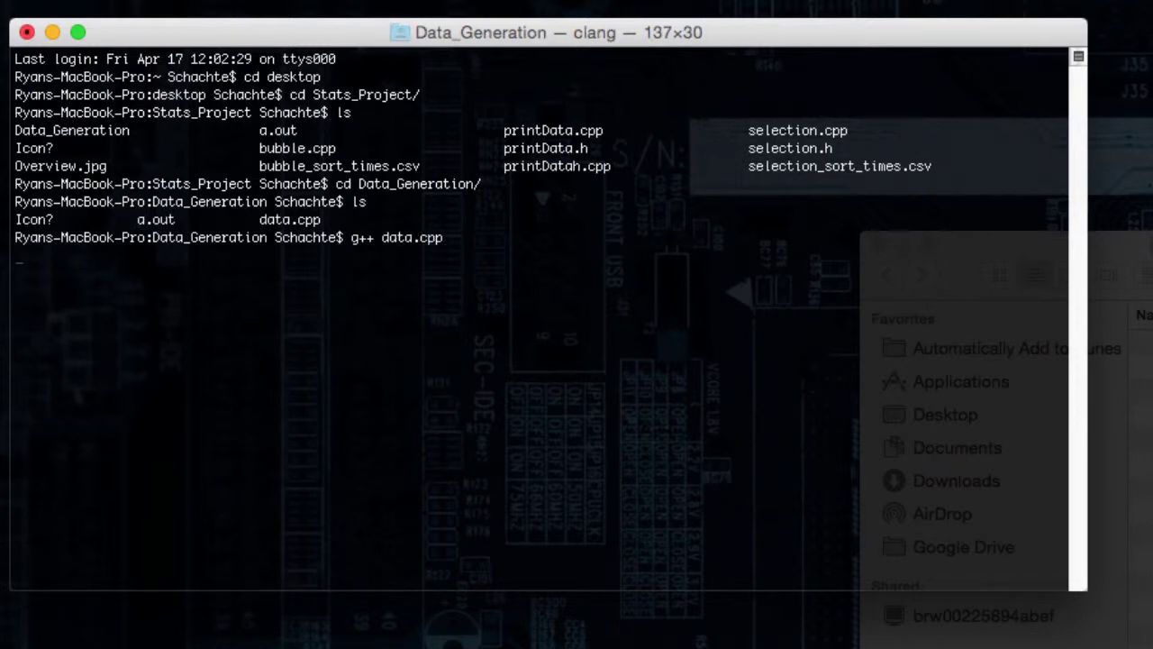
{"action": "type", "text": "./a.out"}
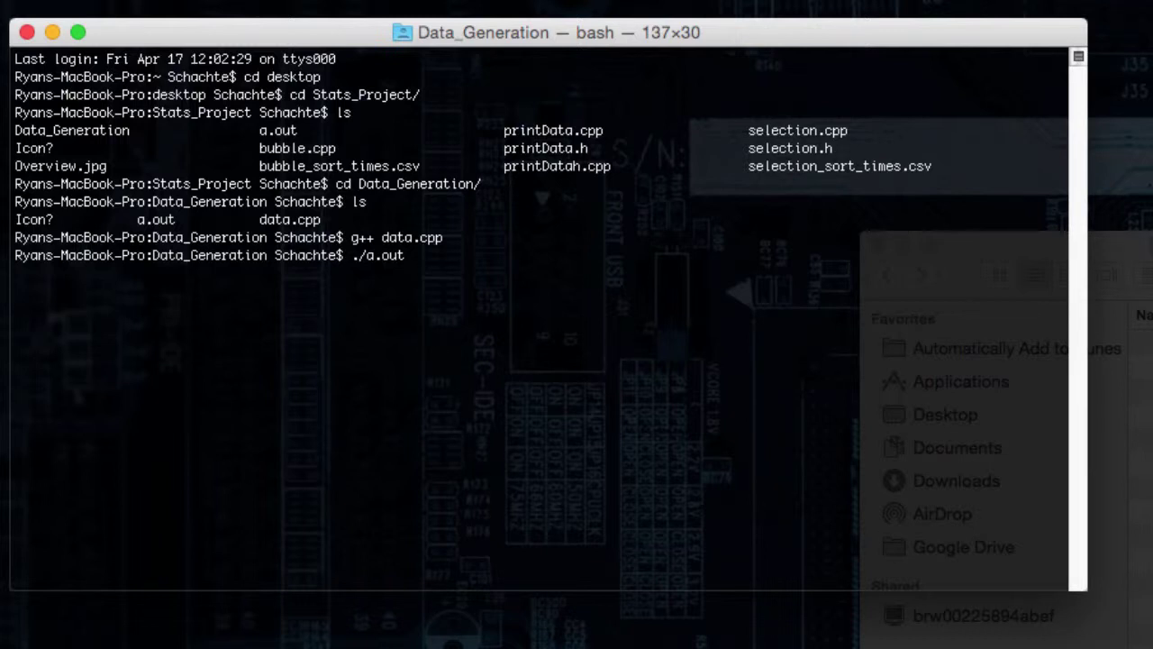
{"action": "key", "text": "Return"}
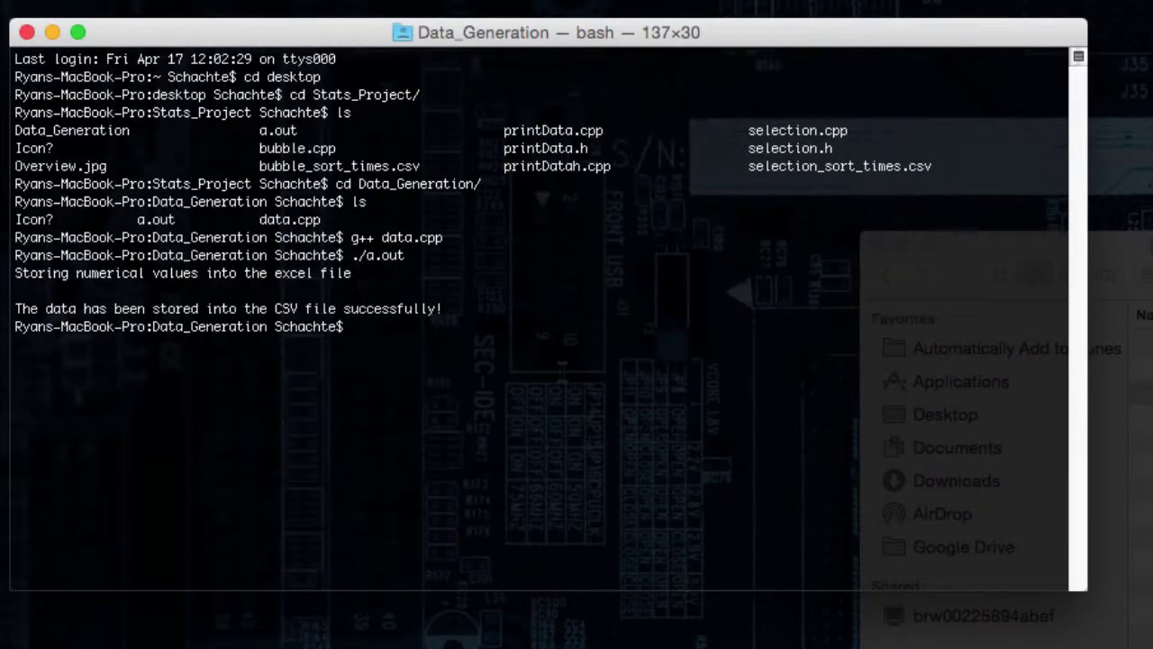
- List the regenerated 1.csv–10.csv files and view 1.csv's numbers in nano before exiting
{"action": "type", "text": "ls"}
{"action": "key", "text": "Return"}
{"action": "type", "text": "nano"}
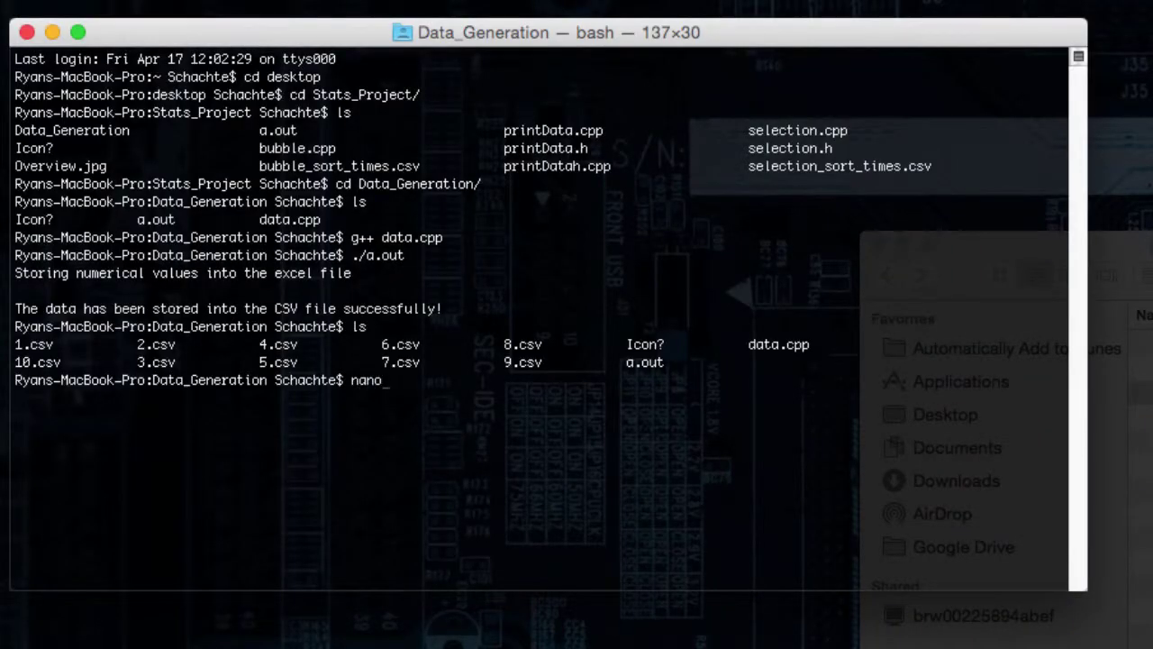
{"action": "type", "text": " 1.csv"}
{"action": "key", "text": "Return"}
{"action": "scroll", "coordinate": [270, 333], "scroll_direction": "down", "scroll_amount": 15}
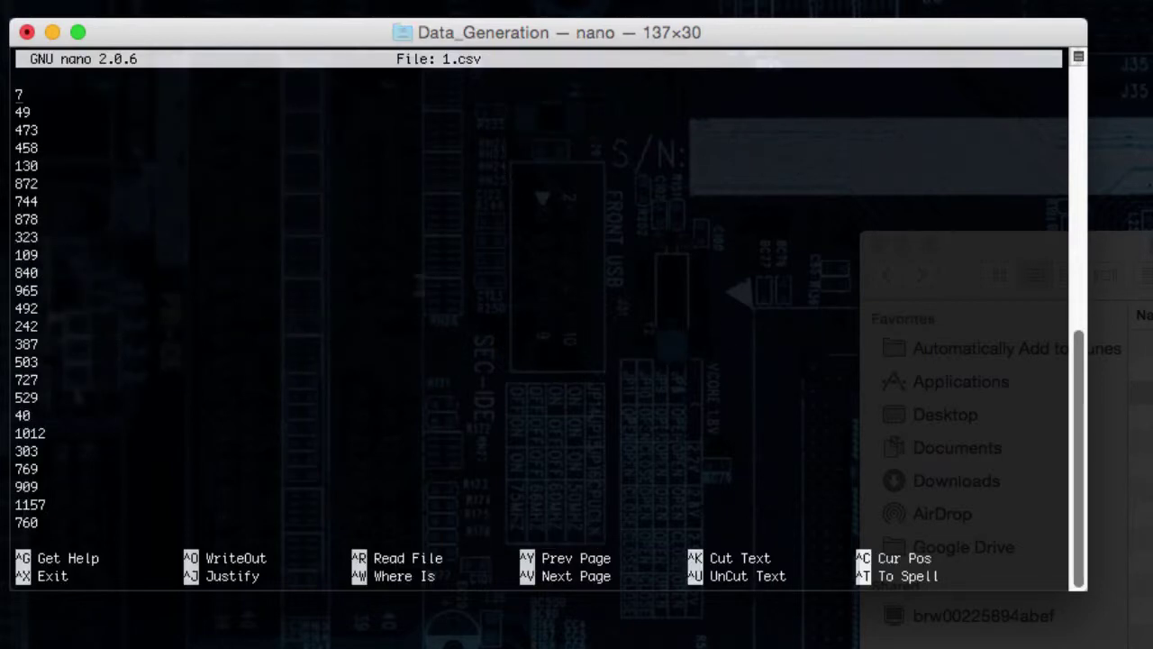
{"action": "scroll", "coordinate": [270, 334], "scroll_direction": "down", "scroll_amount": 20}
{"action": "scroll", "coordinate": [261, 354], "scroll_direction": "down", "scroll_amount": 10}
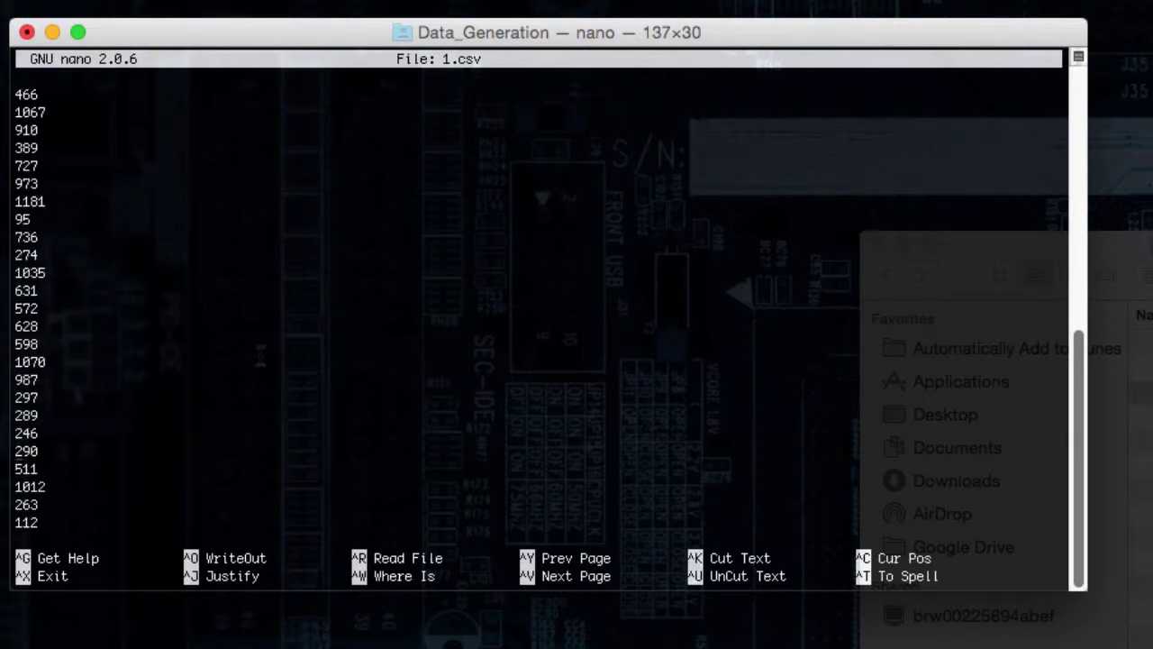
{"action": "key", "text": "ctrl+x"}
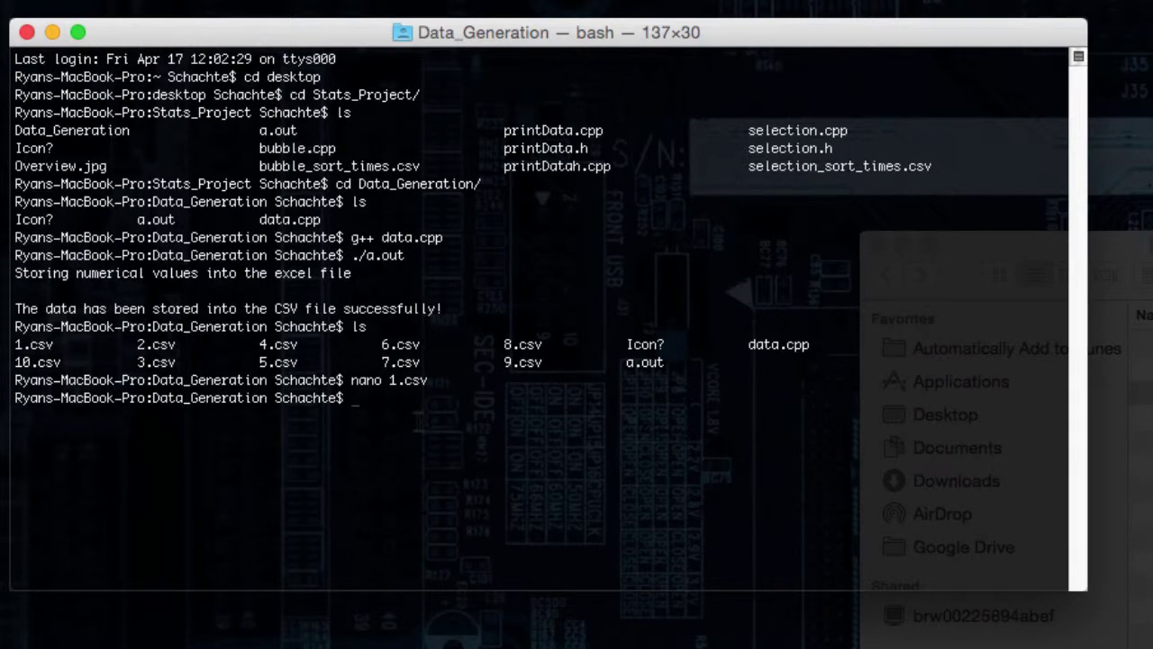
- Go up to Stats_Project with cd ../ and clear the screen
{"action": "type", "text": "cd ../"}
{"action": "key", "text": "Return"}
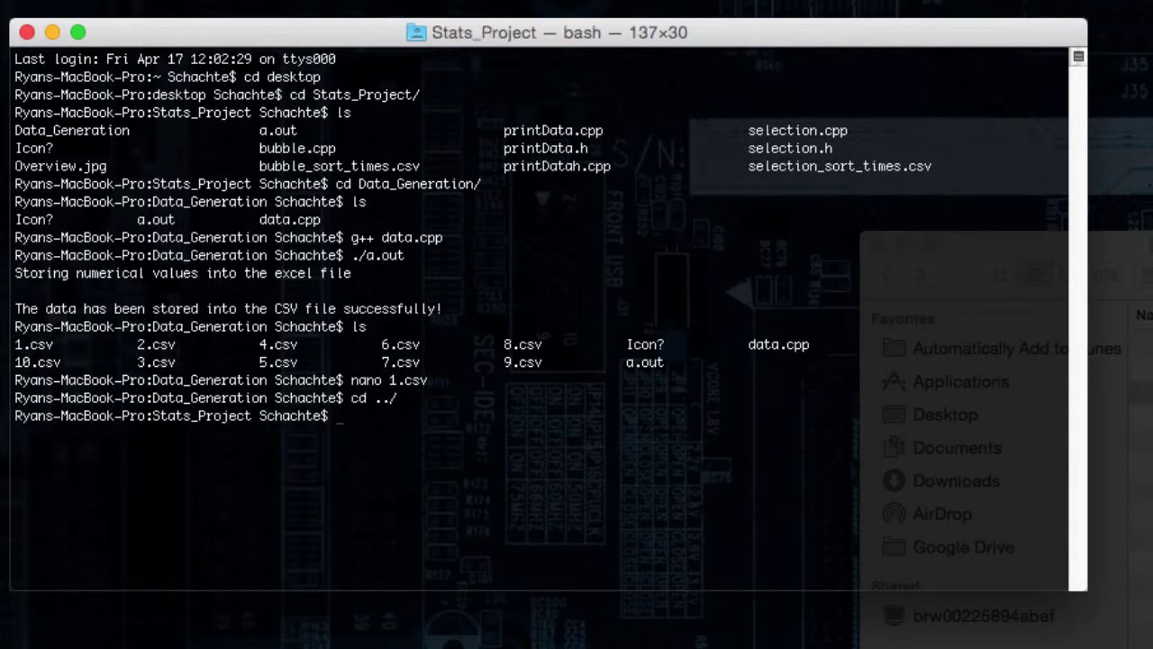
{"action": "type", "text": "clear"}
{"action": "key", "text": "Return"}
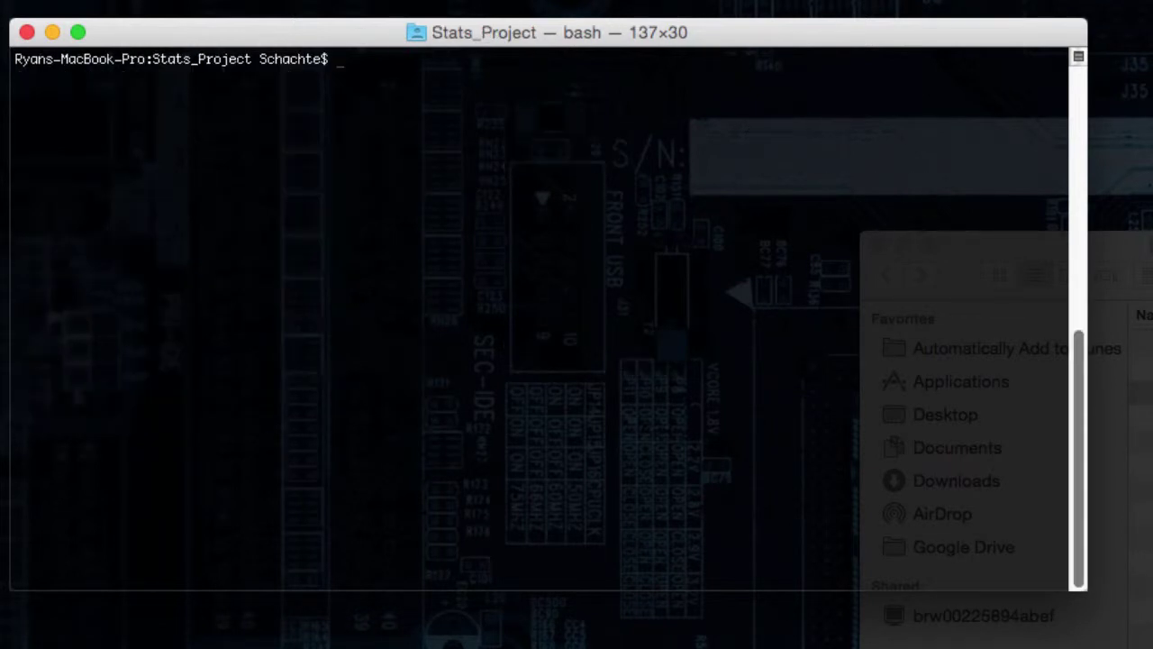
- Compile bubble.cpp with g++ and run ./a.out
{"action": "key", "text": "Up"}
{"action": "key", "text": "Up"}
{"action": "key", "text": "Up"}
{"action": "key", "text": "BackSpace"}
{"action": "key", "text": "BackSpace"}
{"action": "key", "text": "BackSpace"}
{"action": "key", "text": "BackSpace"}
{"action": "key", "text": "BackSpace"}
{"action": "key", "text": "BackSpace"}
{"action": "key", "text": "BackSpace"}
{"action": "key", "text": "BackSpace"}
{"action": "key", "text": "BackSpace"}
{"action": "type", "text": "g++ bubble.cpp"}
{"action": "key", "text": "Return"}
{"action": "type", "text": "./a.out"}
{"action": "key", "text": "Return"}
- Scroll through the per-array bubble sort timings in the output
{"action": "scroll", "coordinate": [541, 315], "scroll_direction": "up", "scroll_amount": 10}
{"action": "scroll", "coordinate": [540, 315], "scroll_direction": "up", "scroll_amount": 20}
{"action": "scroll", "coordinate": [540, 315], "scroll_direction": "down", "scroll_amount": 15}
{"action": "scroll", "coordinate": [541, 315], "scroll_direction": "down", "scroll_amount": 15}
{"action": "scroll", "coordinate": [541, 315], "scroll_direction": "down", "scroll_amount": 15}
{"action": "scroll", "coordinate": [540, 316], "scroll_direction": "down", "scroll_amount": 10}
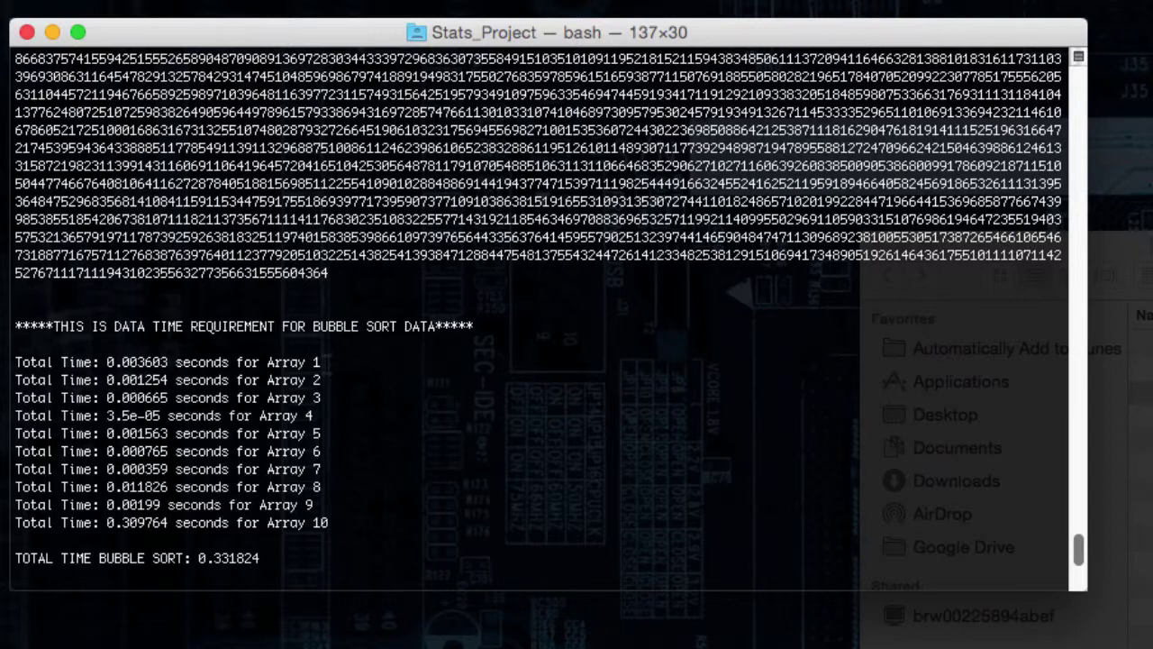
{"action": "left_click_drag", "start_coordinate": [322, 361], "coordinate": [63, 361]}
{"action": "left_click", "coordinate": [66, 361]}
- Review the totals and Array 10 time: bubble sort 0.331824 s, selection sort 0.145525 s
{"action": "scroll", "coordinate": [138, 381], "scroll_direction": "down", "scroll_amount": 1}
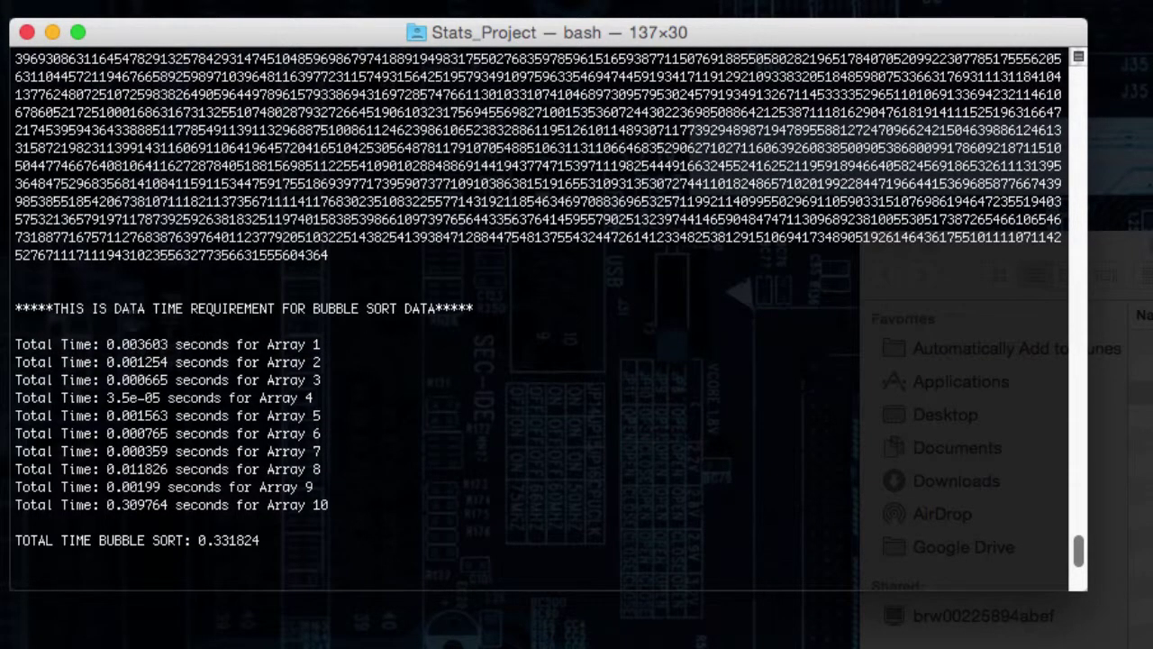
{"action": "left_click_drag", "start_coordinate": [16, 539], "coordinate": [266, 540]}
{"action": "scroll", "coordinate": [343, 478], "scroll_direction": "down", "scroll_amount": 5}
{"action": "left_click", "coordinate": [342, 478]}
{"action": "scroll", "coordinate": [343, 477], "scroll_direction": "up", "scroll_amount": 5}
{"action": "left_click_drag", "start_coordinate": [330, 504], "coordinate": [16, 506]}
{"action": "left_click", "coordinate": [16, 505]}
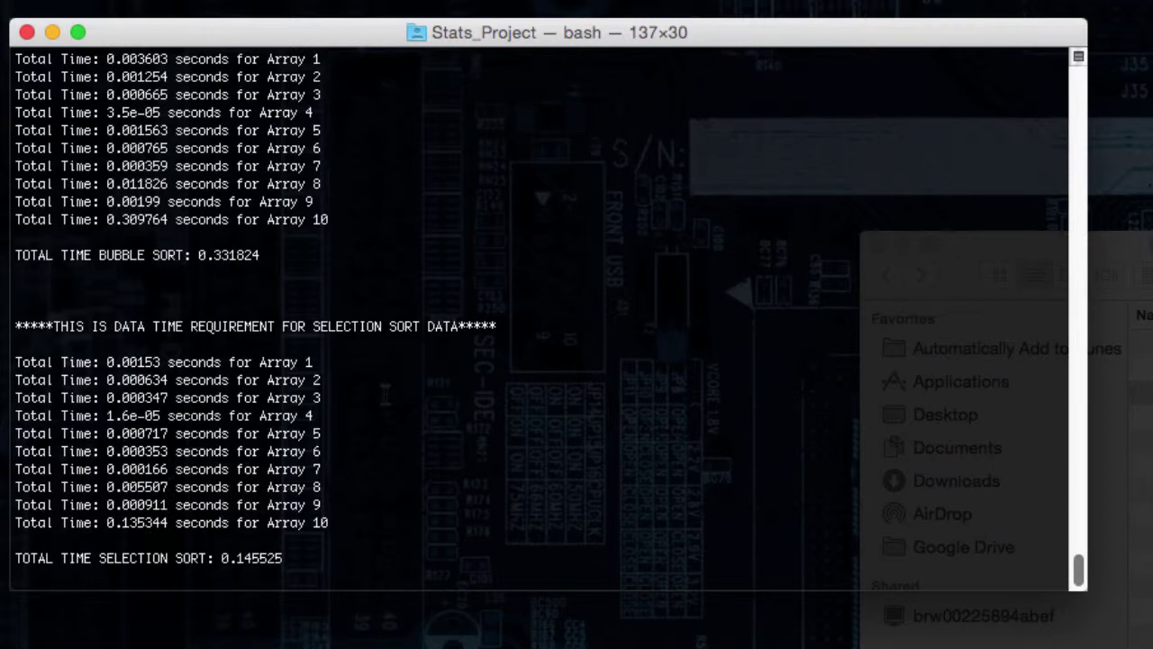
{"action": "left_click_drag", "start_coordinate": [548, 24], "coordinate": [548, 13]}
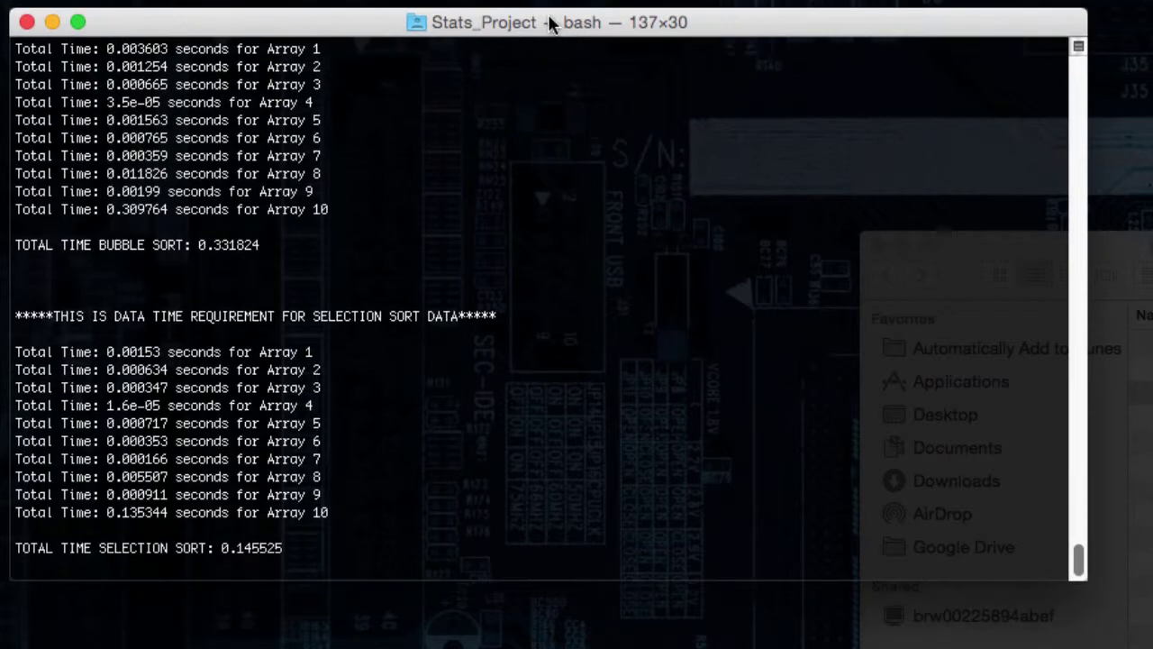
{"action": "scroll", "coordinate": [541, 315], "scroll_direction": "up", "scroll_amount": 5}
{"action": "scroll", "coordinate": [380, 383], "scroll_direction": "down", "scroll_amount": 4}
- Bring the Finder window back to the front and reposition it
{"action": "left_click", "coordinate": [1099, 281]}
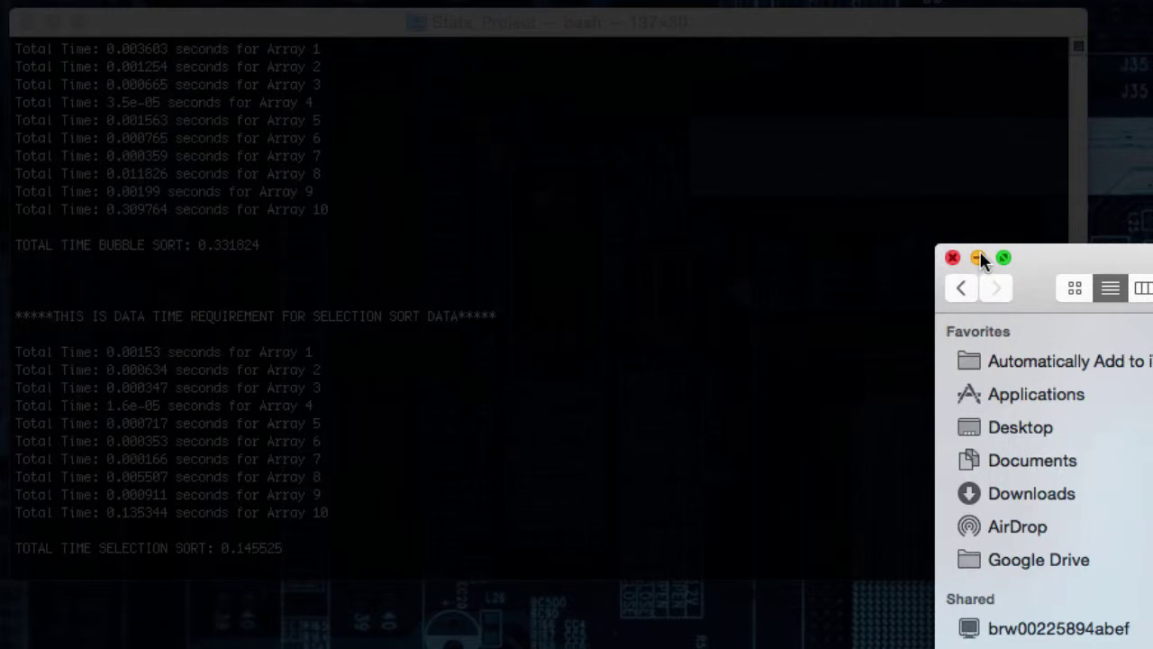
{"action": "left_click", "coordinate": [979, 257]}
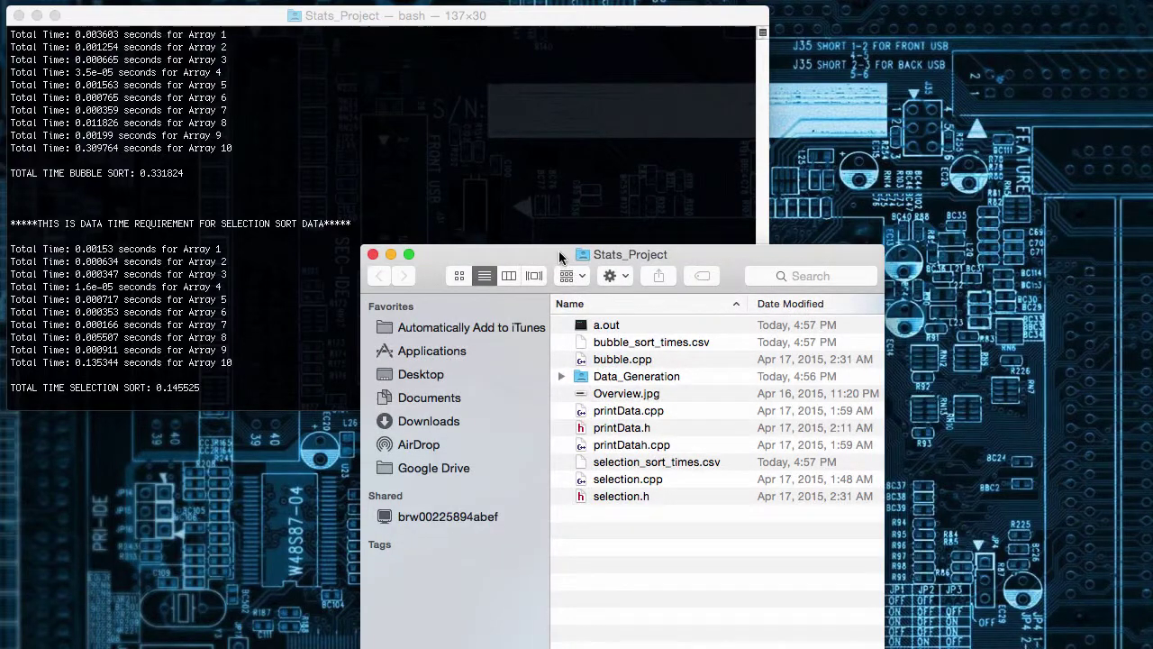
{"action": "left_click_drag", "start_coordinate": [562, 258], "coordinate": [807, 144]}
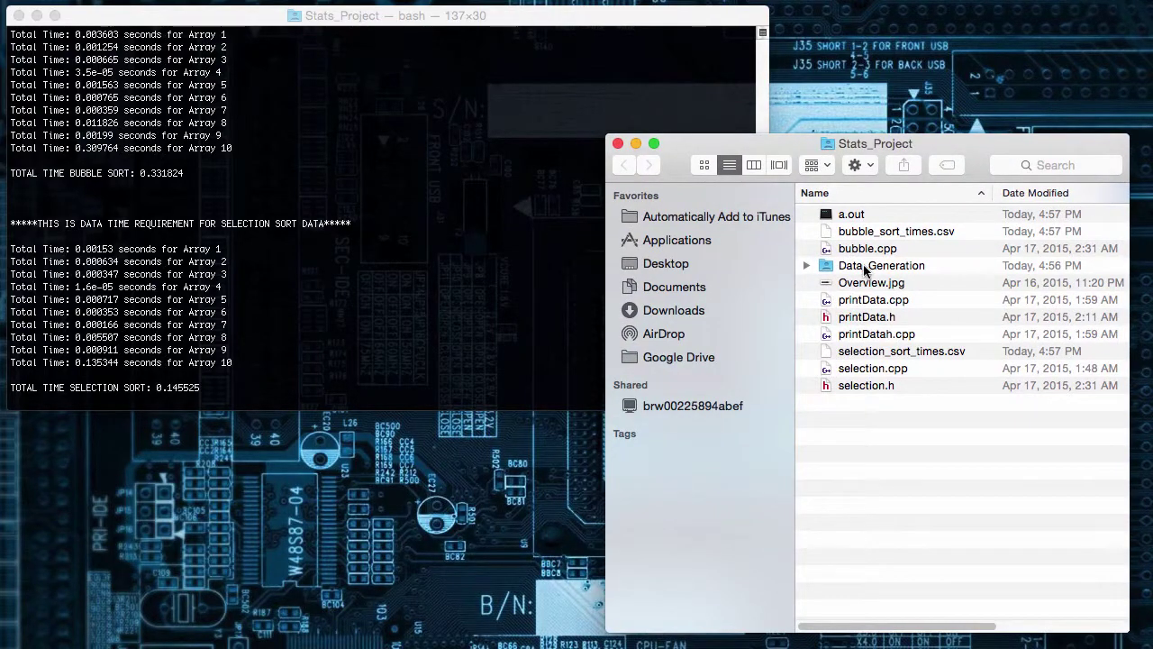
- Select bubble_sort_times.csv and selection_sort_times.csv together and show their Open With list
{"action": "left_click", "coordinate": [883, 352]}
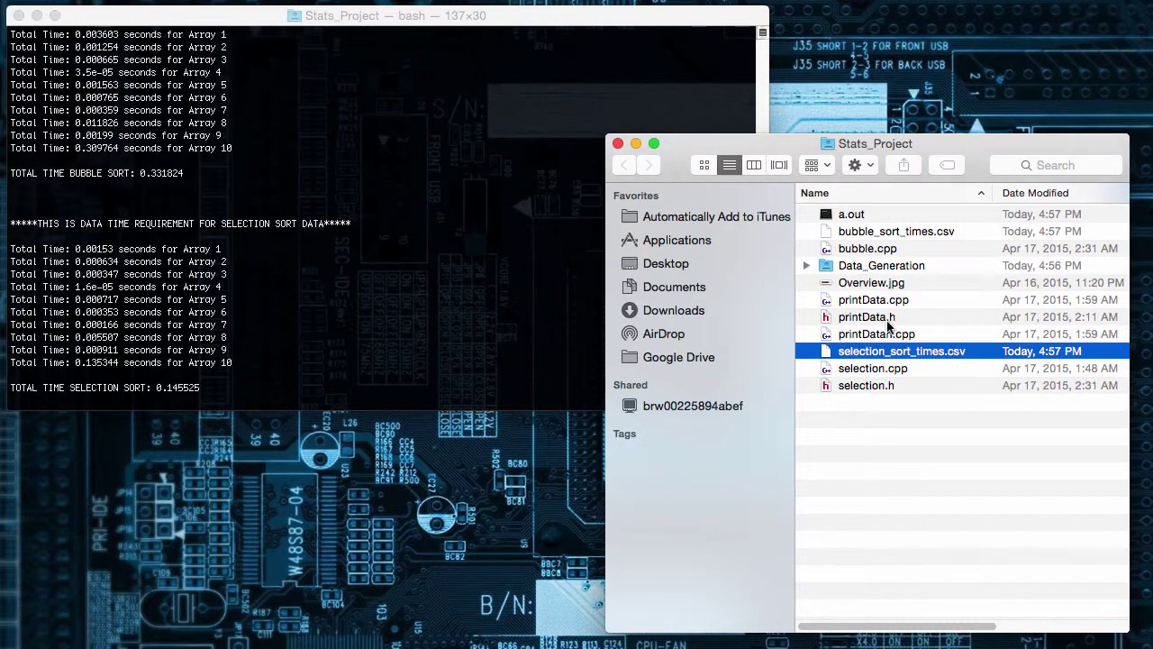
{"action": "left_click", "coordinate": [888, 234], "text": "super"}
{"action": "right_click", "coordinate": [888, 235]}
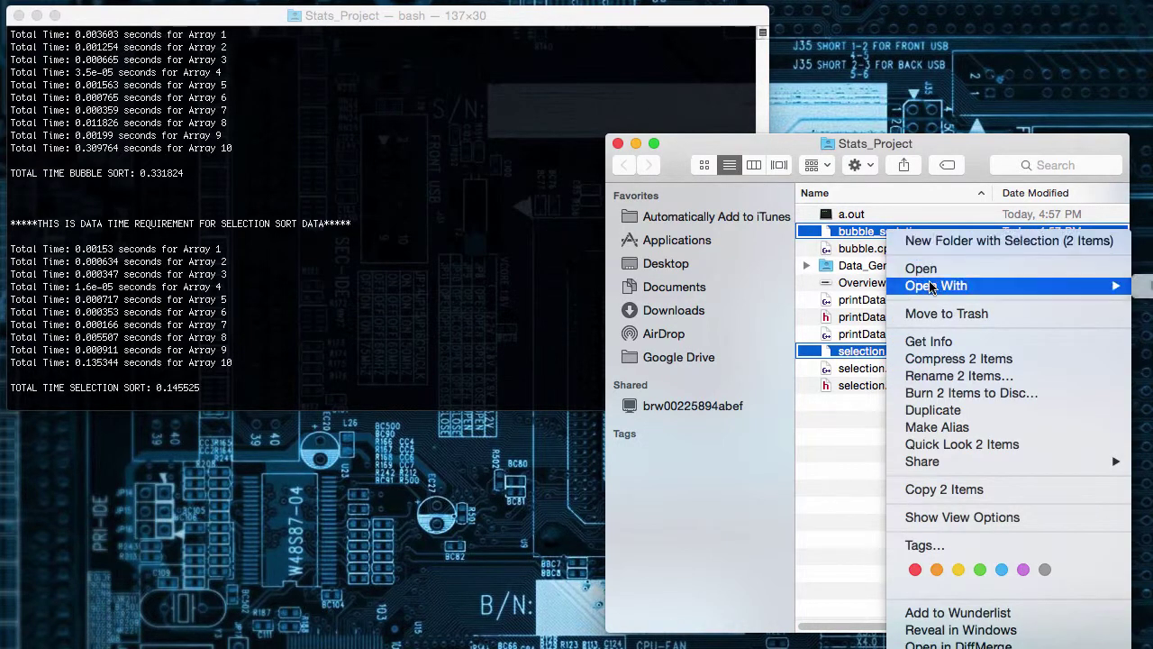
{"action": "right_click", "coordinate": [842, 229]}
{"action": "right_click", "coordinate": [844, 231]}
{"action": "mouse_move", "coordinate": [946, 285]}
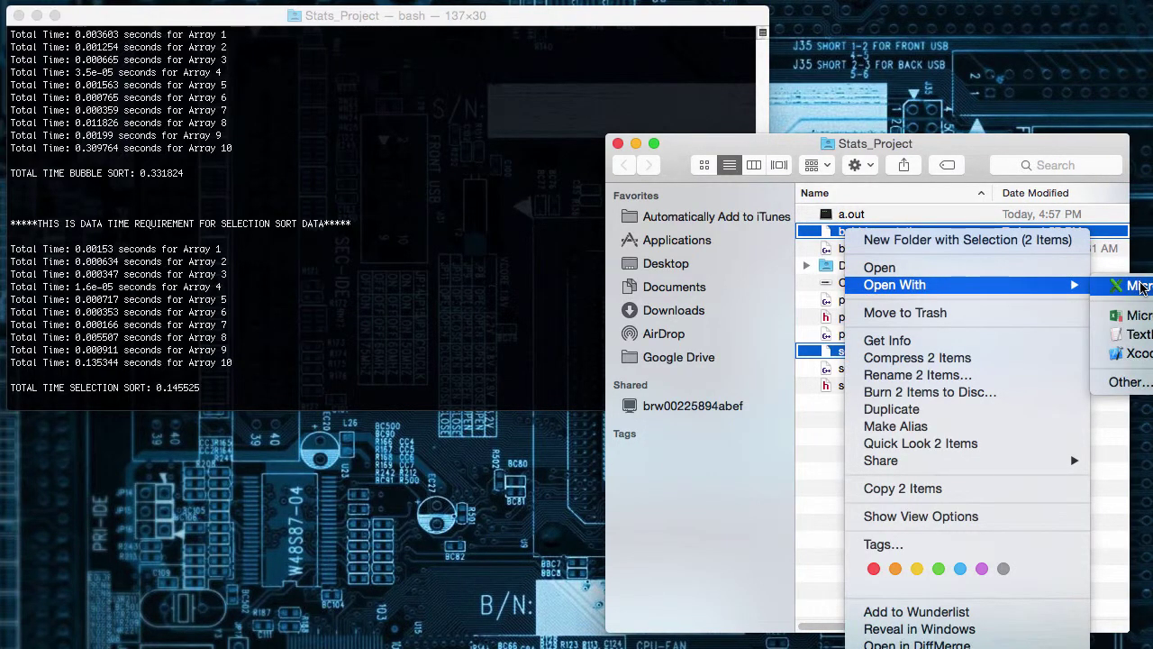
- Open bubble_sort_times.csv and selection_sort_times.csv in Excel and arrange their windows
{"action": "left_click", "coordinate": [1117, 285]}
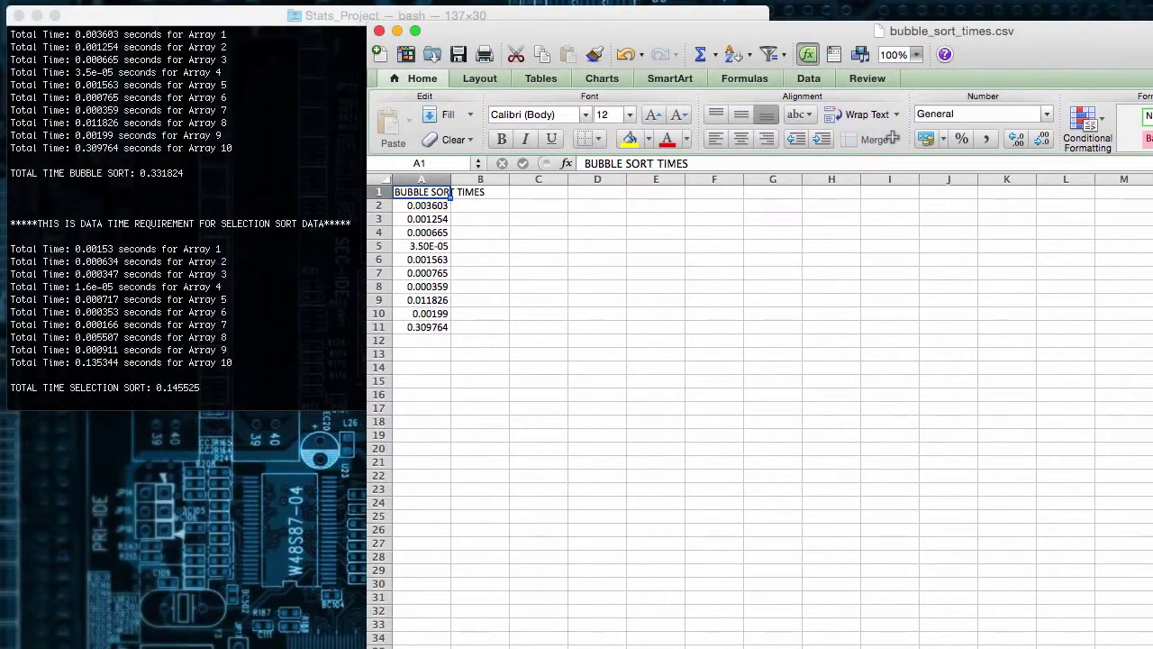
{"action": "left_click_drag", "start_coordinate": [564, 27], "coordinate": [135, 37]}
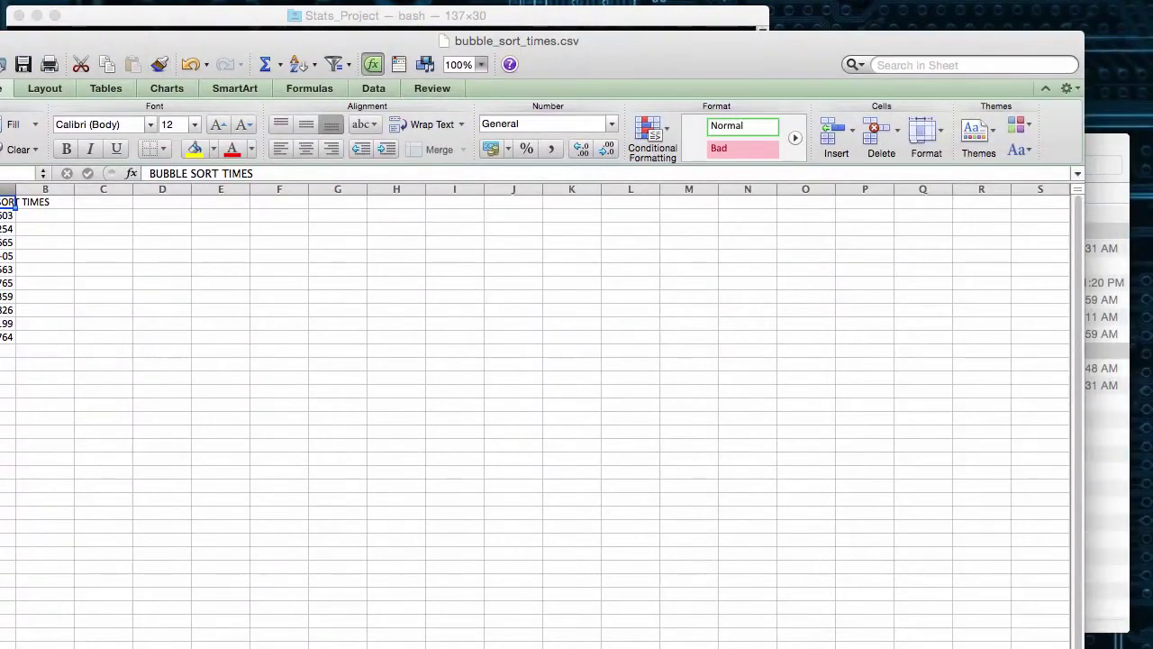
{"action": "left_click", "coordinate": [1104, 487]}
{"action": "left_click", "coordinate": [911, 487]}
{"action": "left_click", "coordinate": [892, 351]}
{"action": "left_click", "coordinate": [895, 368], "text": "shift"}
{"action": "double_click", "coordinate": [892, 358]}
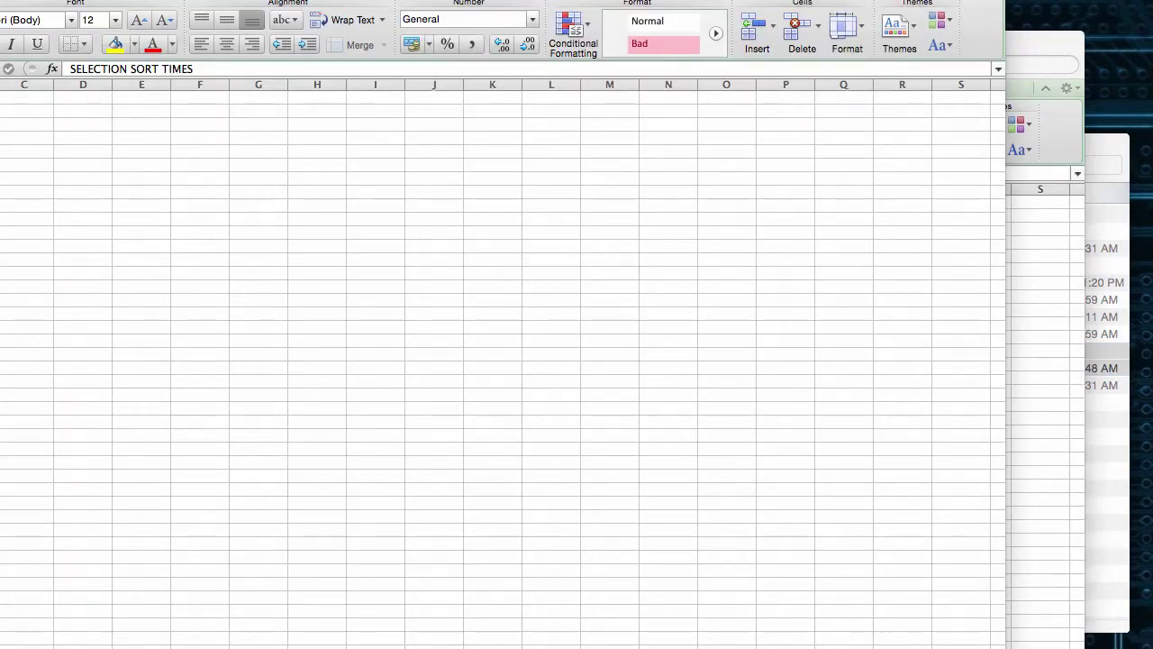
{"action": "left_click_drag", "start_coordinate": [0, 0], "coordinate": [153, 62]}
{"action": "left_click", "coordinate": [189, 323]}
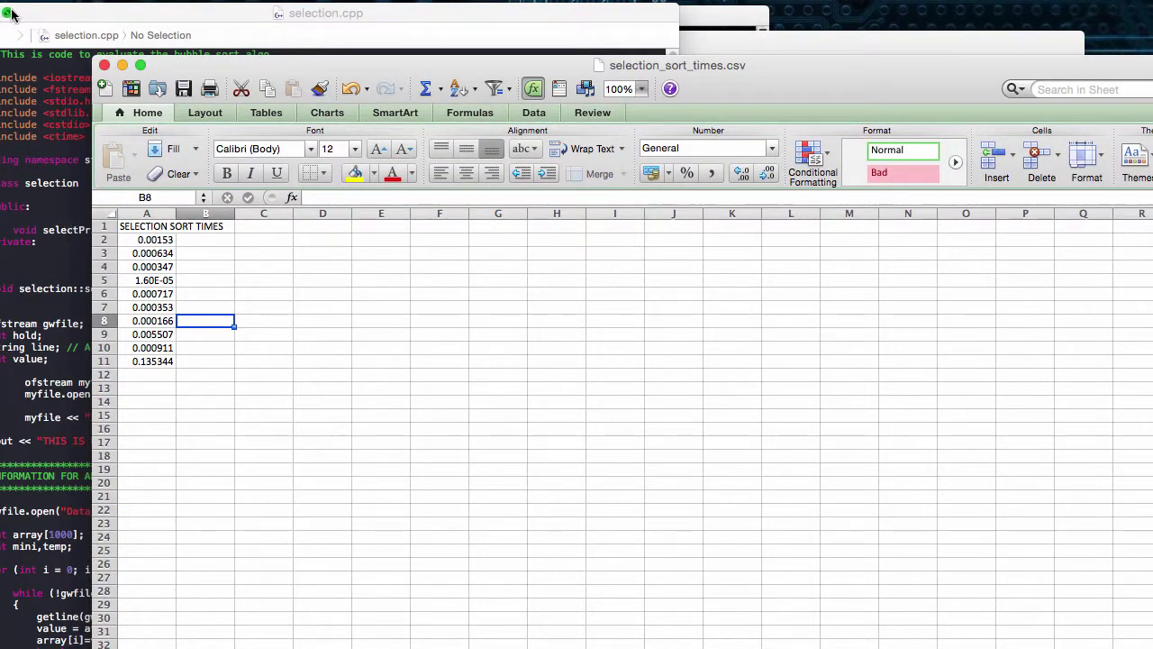
{"action": "left_click", "coordinate": [5, 12]}
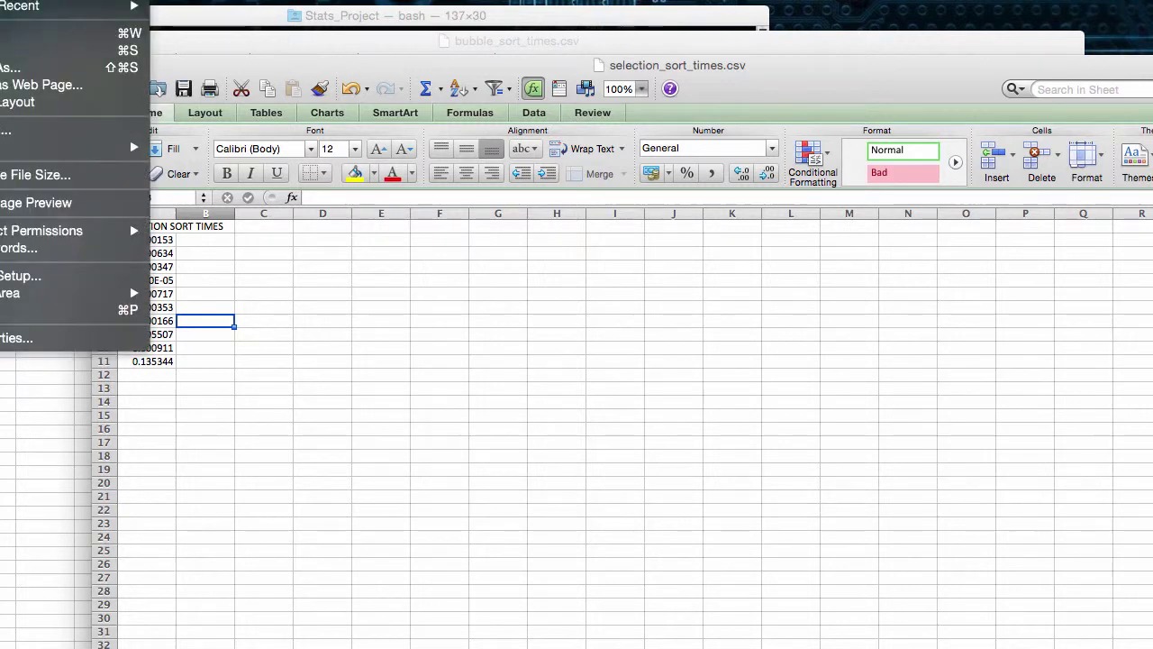
- Copy the selection sort times into column A of a new workbook
{"action": "key", "text": "super+n"}
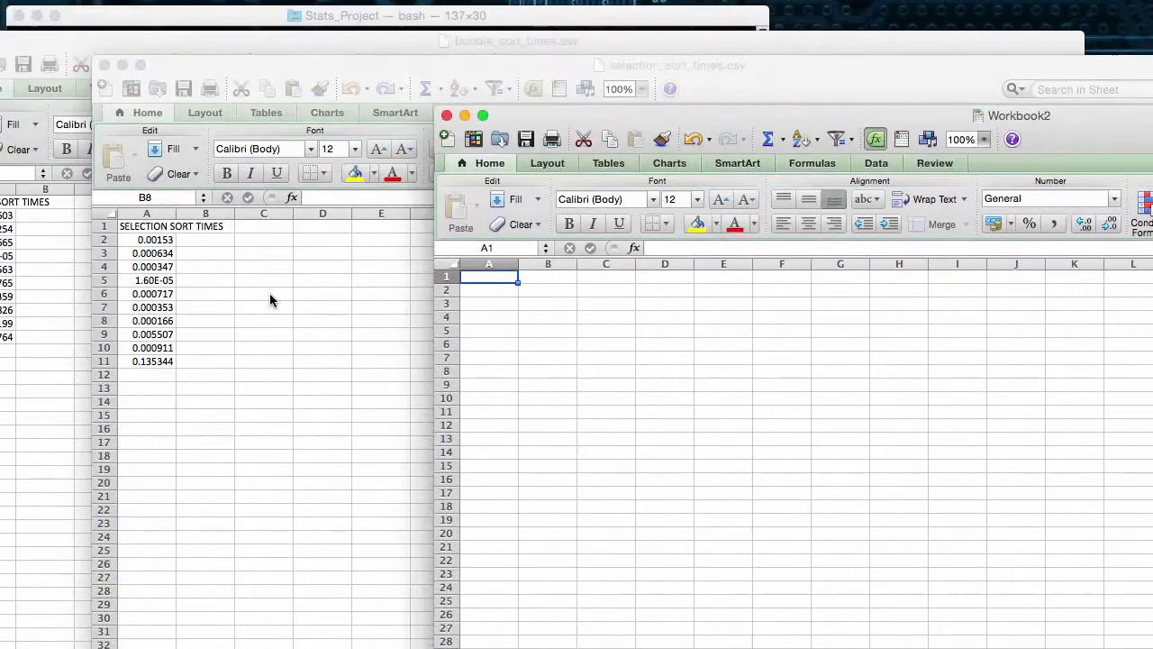
{"action": "key", "text": "super+w"}
{"action": "left_click_drag", "start_coordinate": [149, 361], "coordinate": [148, 238]}
{"action": "key", "text": "super+c"}
{"action": "key", "text": "super+n"}
{"action": "key", "text": "super+v"}
- Copy the whole bubble sort times column and paste it into column C of the new workbook
{"action": "left_click", "coordinate": [27, 349]}
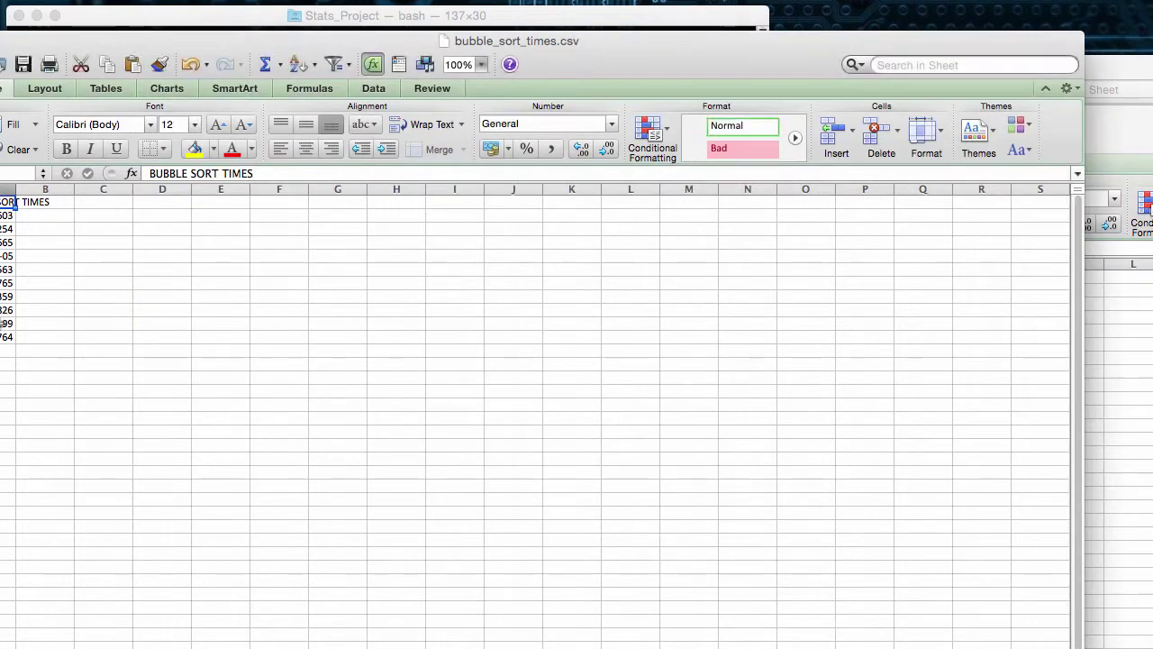
{"action": "key", "text": "super+Down"}
{"action": "key", "text": "shift+super+Up"}
{"action": "key", "text": "super+c"}
{"action": "left_click", "coordinate": [1104, 370]}
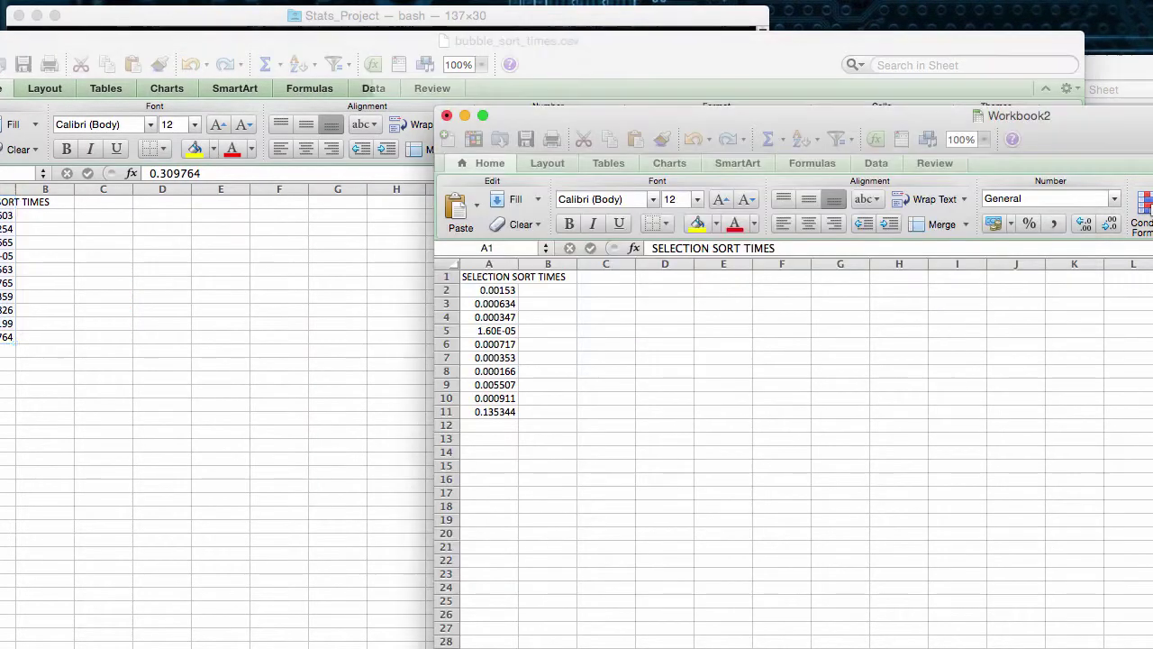
{"action": "left_click", "coordinate": [619, 275]}
{"action": "key", "text": "super+v"}
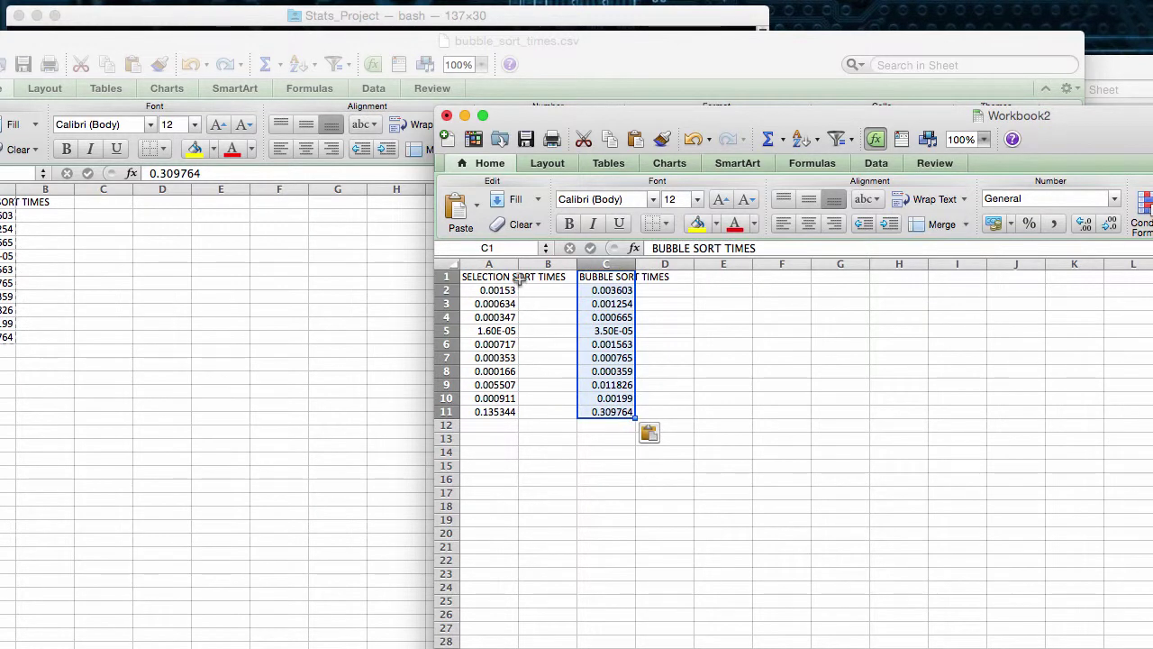
- Widen columns A and C, paste the bubble sort times into column B, and clear column C
{"action": "left_click_drag", "start_coordinate": [519, 264], "coordinate": [569, 265]}
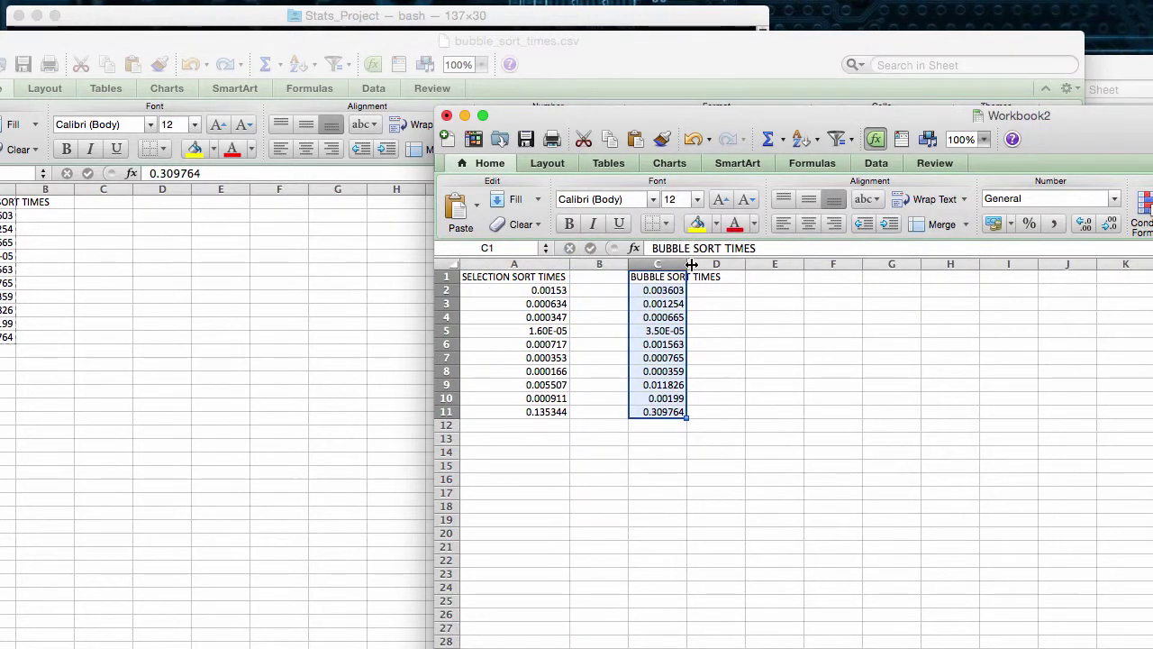
{"action": "left_click_drag", "start_coordinate": [686, 264], "coordinate": [745, 265]}
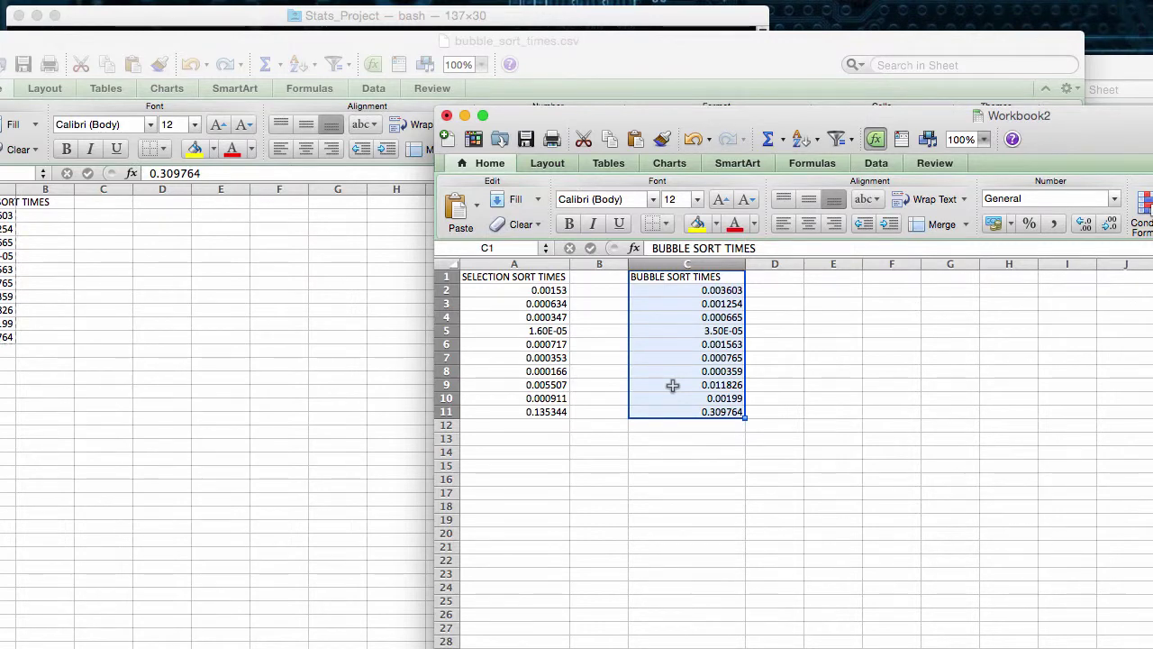
{"action": "left_click", "coordinate": [590, 276]}
{"action": "key", "text": "super+v"}
{"action": "left_click", "coordinate": [668, 277]}
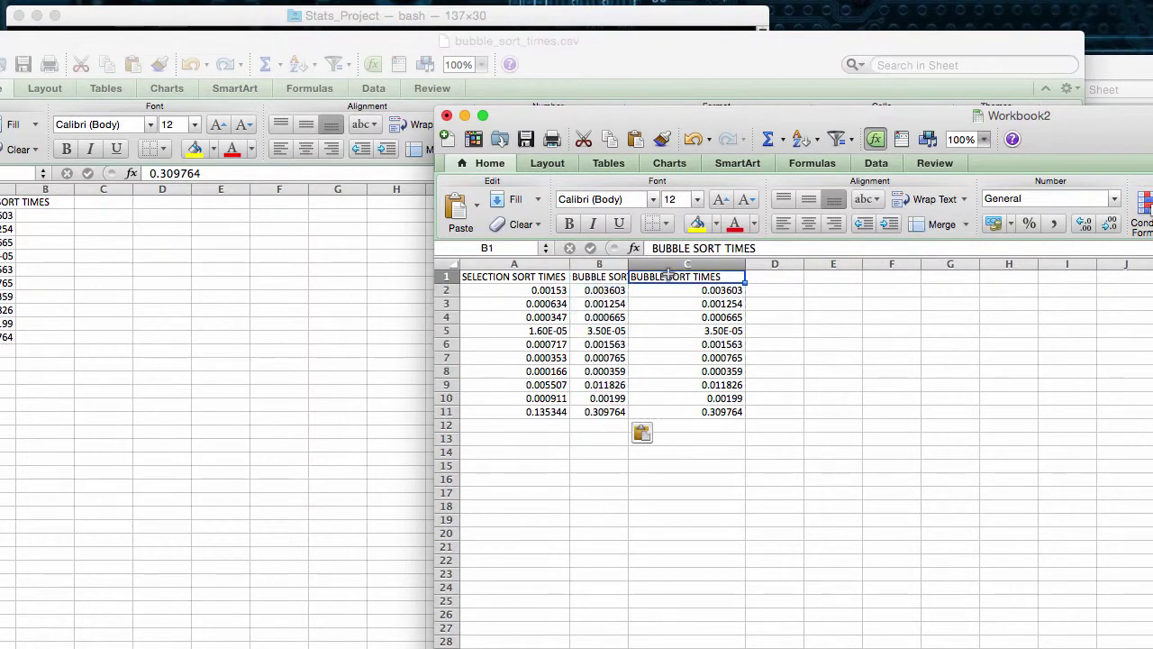
{"action": "left_click", "coordinate": [668, 264]}
{"action": "right_click", "coordinate": [671, 264]}
{"action": "left_click", "coordinate": [759, 380]}
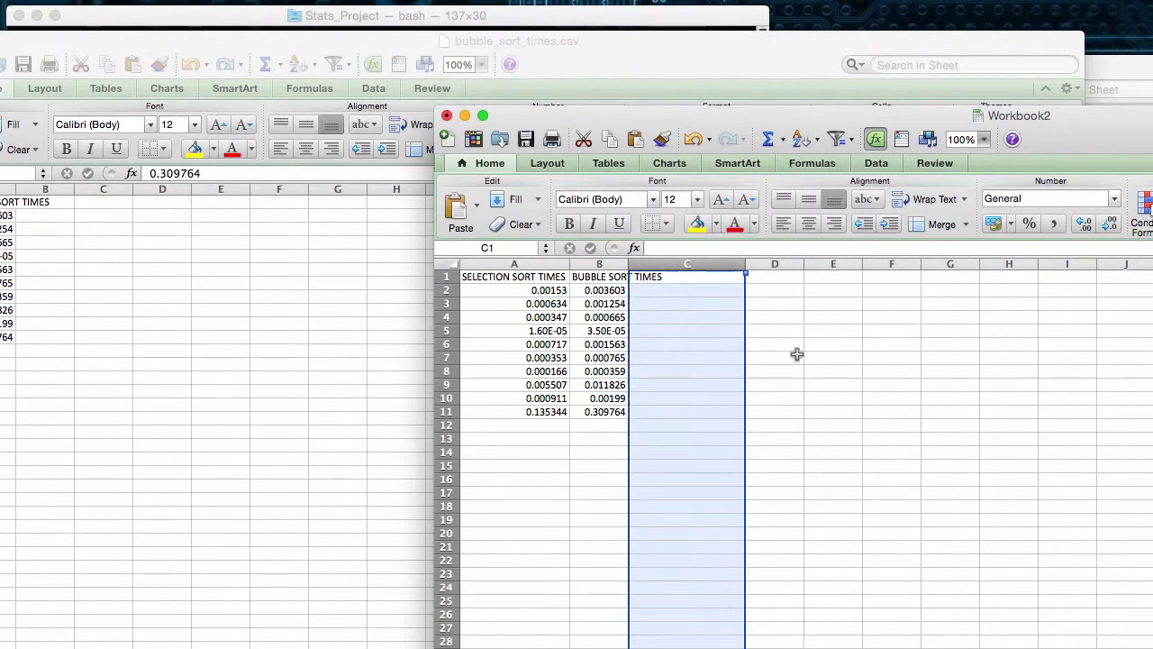
{"action": "left_click", "coordinate": [796, 354]}
- Widen column B, centre the values in A2:B11, and fill headers A1:B1 yellow
{"action": "left_click_drag", "start_coordinate": [627, 263], "coordinate": [673, 263]}
{"action": "left_click_drag", "start_coordinate": [646, 412], "coordinate": [464, 282]}
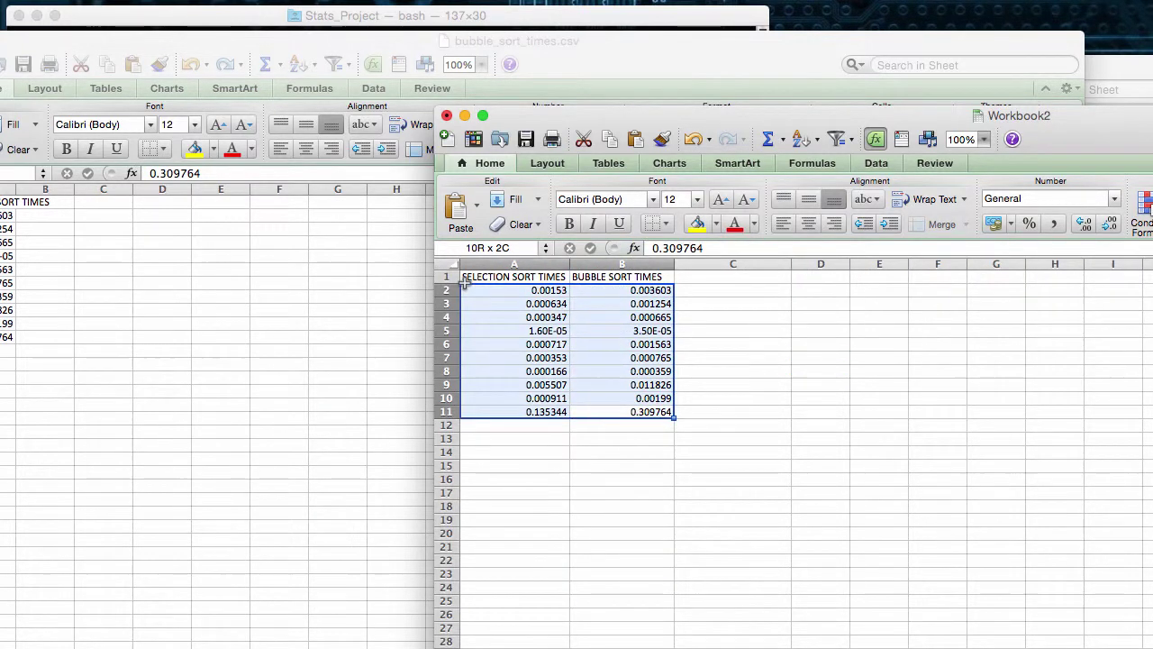
{"action": "left_click", "coordinate": [802, 222]}
{"action": "left_click", "coordinate": [733, 331]}
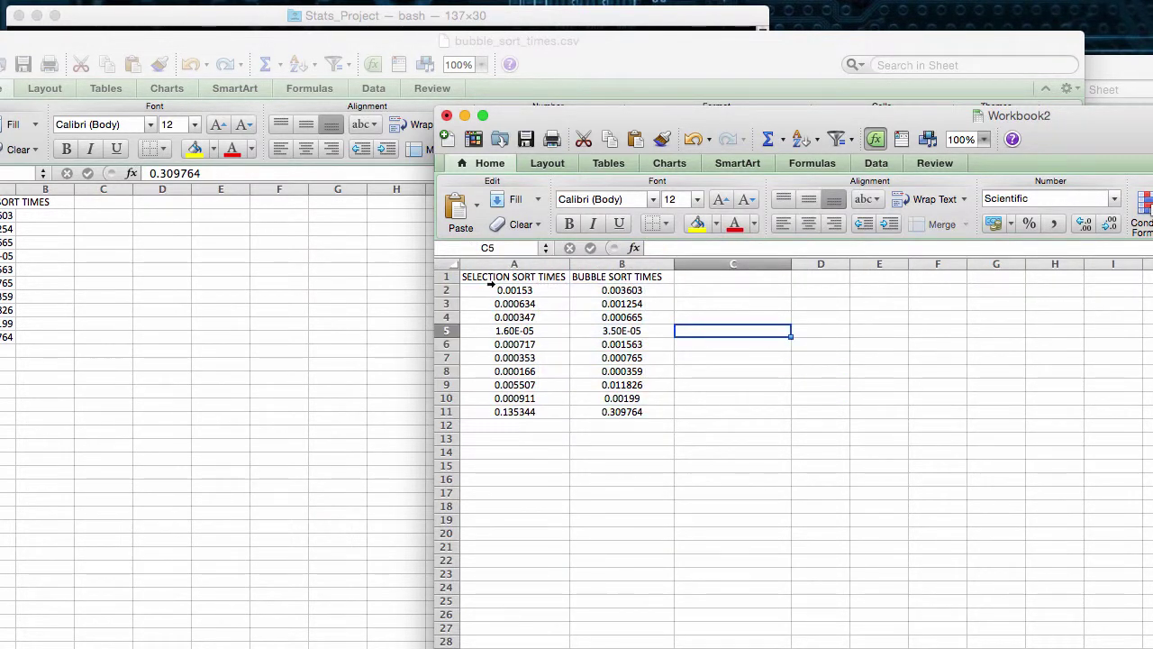
{"action": "left_click_drag", "start_coordinate": [507, 279], "coordinate": [622, 277]}
{"action": "left_click", "coordinate": [697, 226]}
{"action": "left_click", "coordinate": [716, 371]}
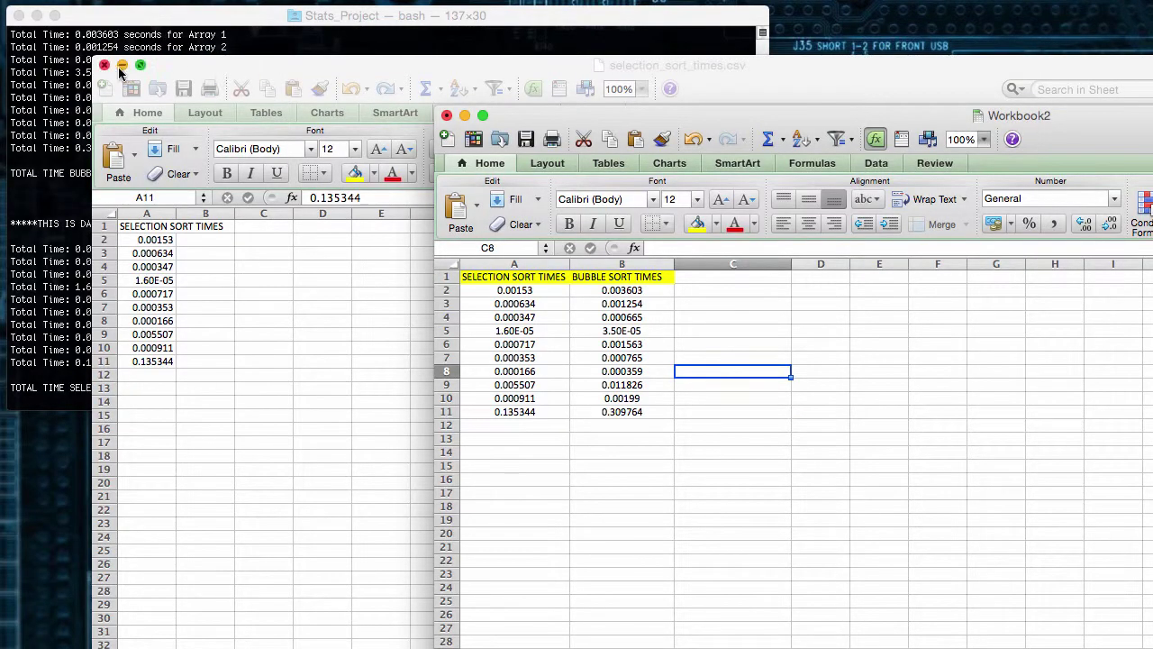
- Close both CSV sheets and move the combined workbook window up and right
{"action": "left_click", "coordinate": [106, 74]}
{"action": "left_click", "coordinate": [106, 66]}
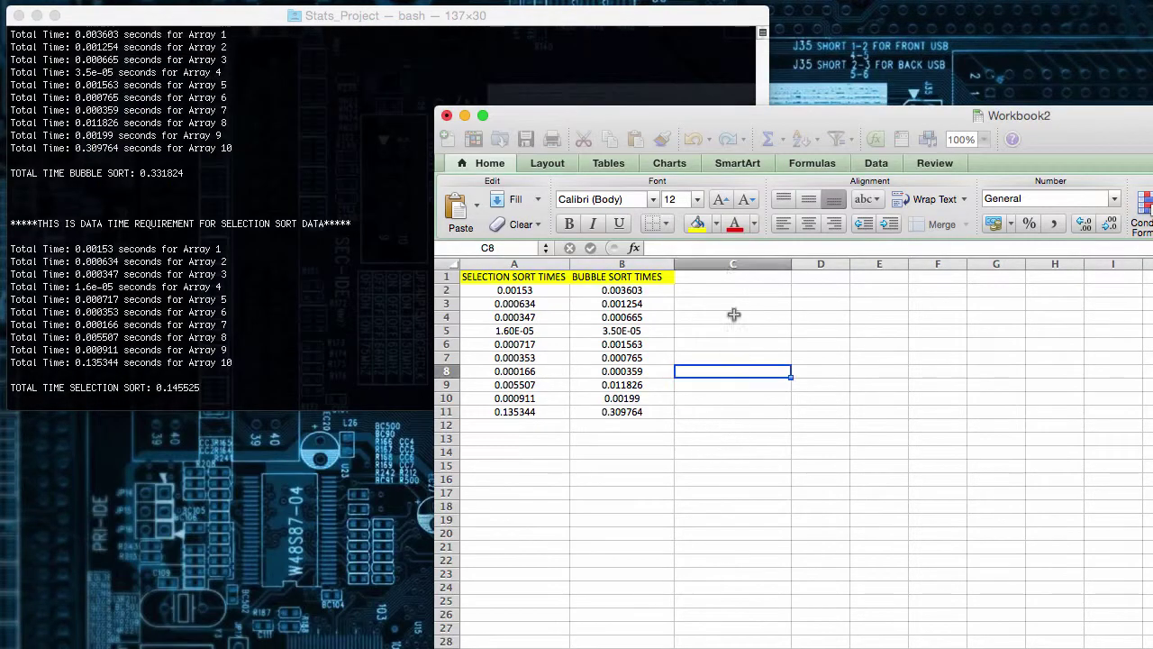
{"action": "left_click_drag", "start_coordinate": [707, 101], "coordinate": [737, 34]}
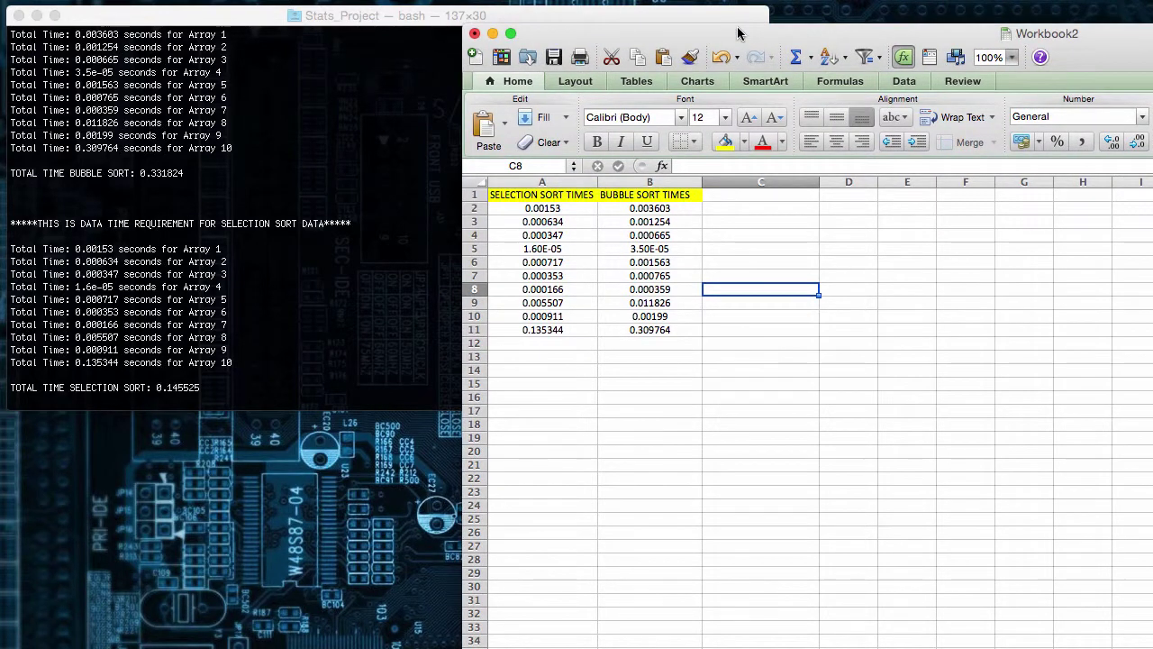
{"action": "left_click", "coordinate": [793, 367]}
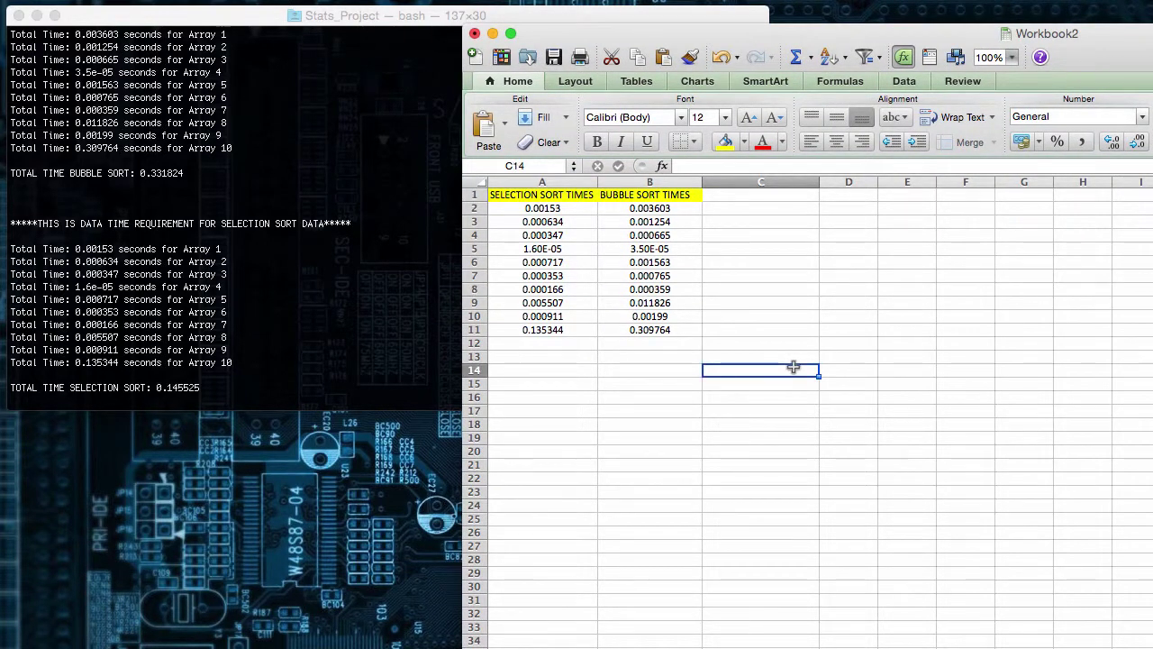
- Launch TI-Nspire CAS Student Software from Spotlight and move its window to the left
{"action": "key", "text": "super+space"}
{"action": "type", "text": "nspire"}
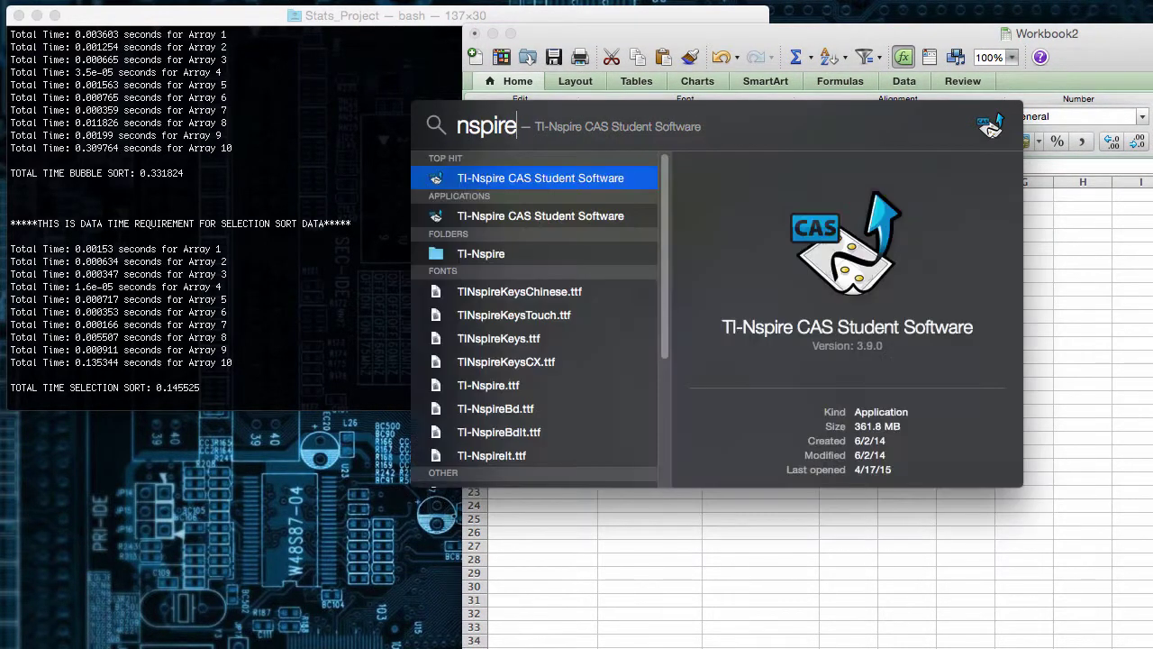
{"action": "key", "text": "Return"}
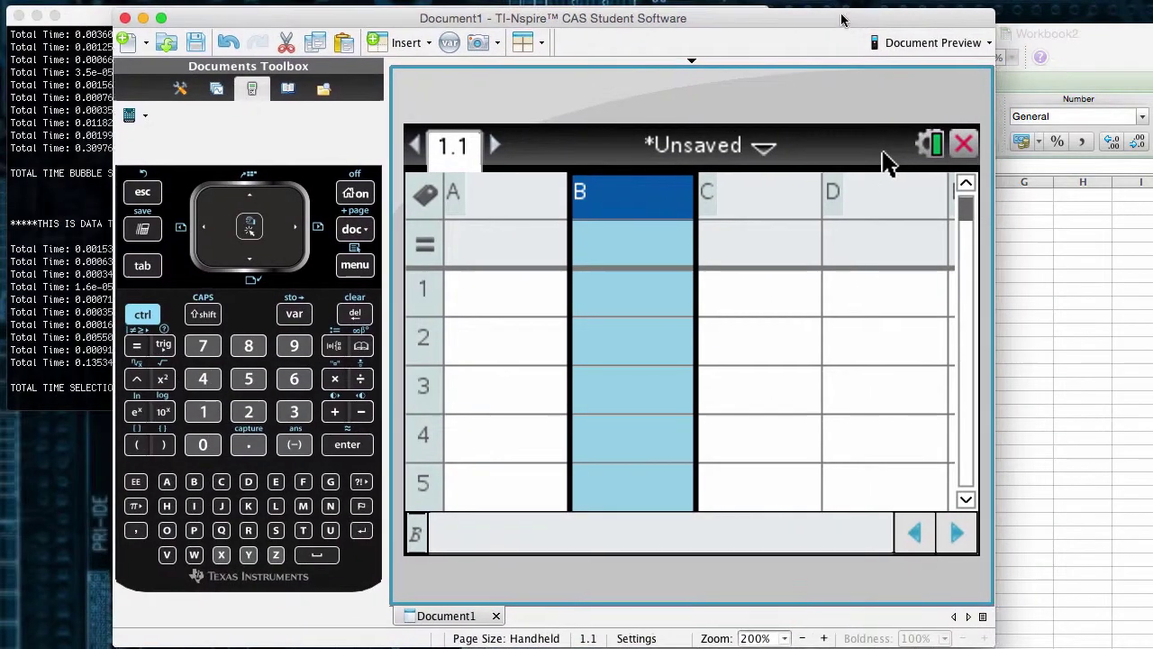
{"action": "left_click_drag", "start_coordinate": [842, 20], "coordinate": [613, 36]}
- Copy the selection sort times from Excel A2:A11 into TI-Nspire list column A
{"action": "left_click", "coordinate": [891, 300]}
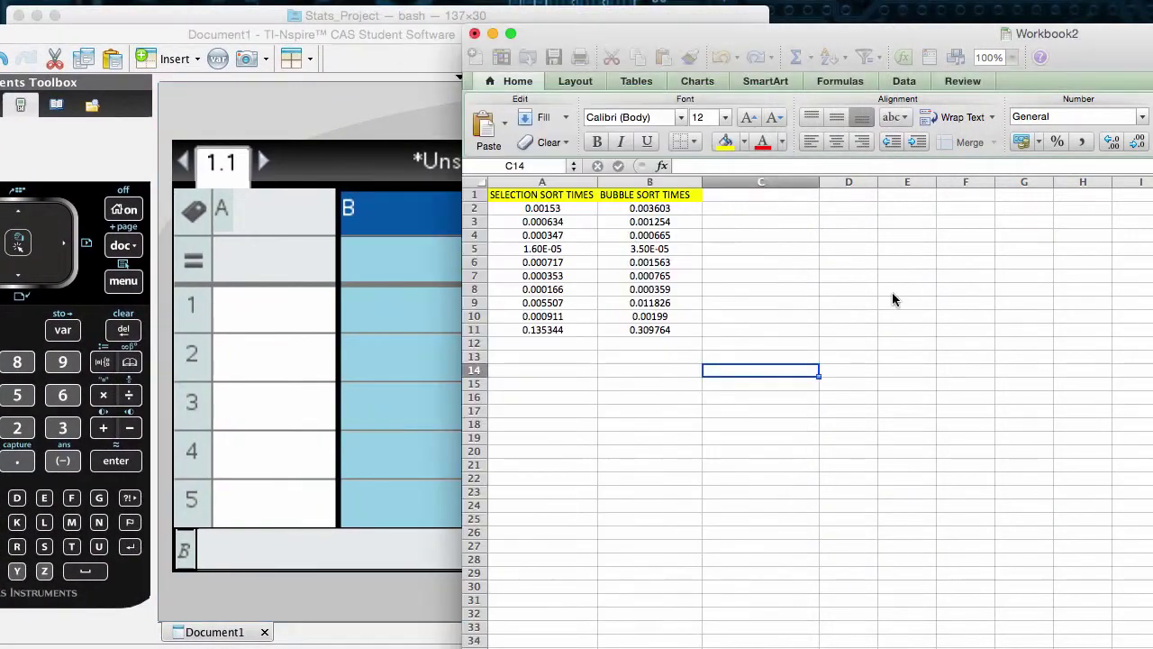
{"action": "left_click_drag", "start_coordinate": [543, 208], "coordinate": [533, 330]}
{"action": "key", "text": "super+c"}
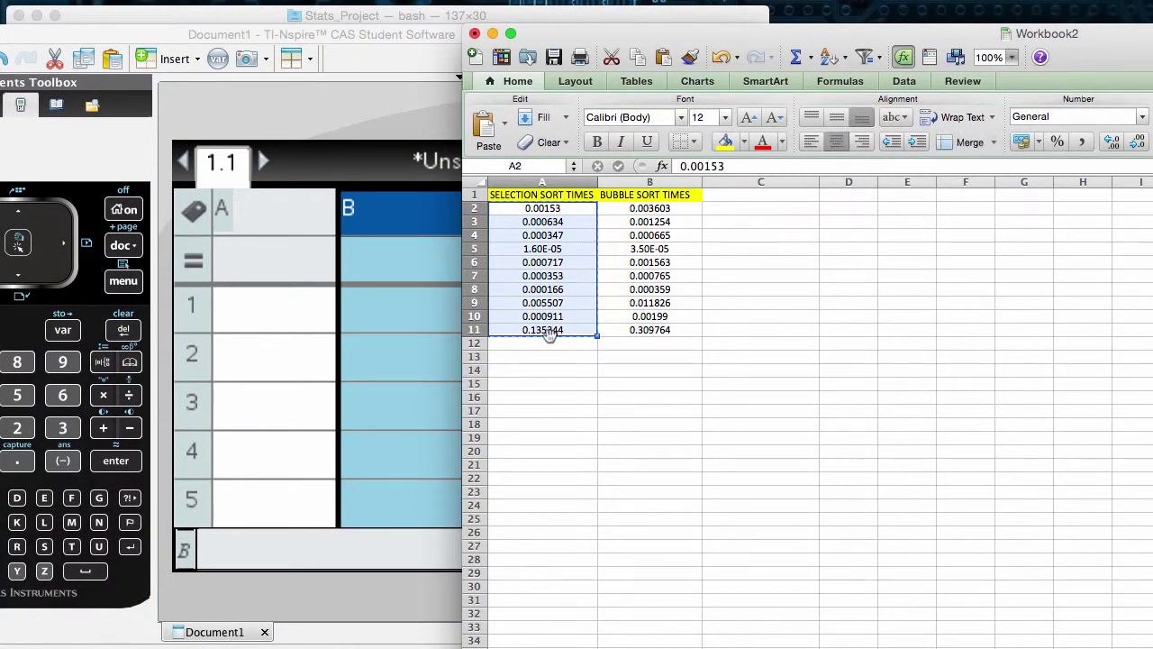
{"action": "left_click", "coordinate": [309, 322]}
{"action": "key", "text": "super+v"}
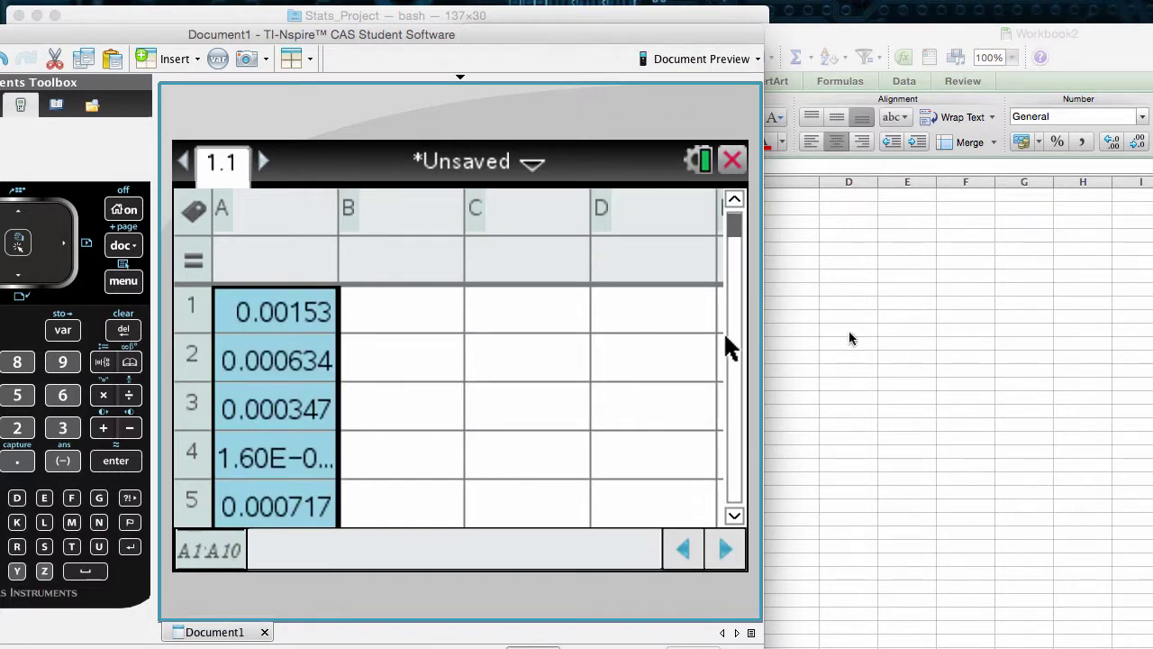
- Copy the bubble sort times from Excel B2:B11 into TI-Nspire list column B
{"action": "left_click", "coordinate": [852, 329]}
{"action": "left_click_drag", "start_coordinate": [645, 210], "coordinate": [643, 330]}
{"action": "key", "text": "super+c"}
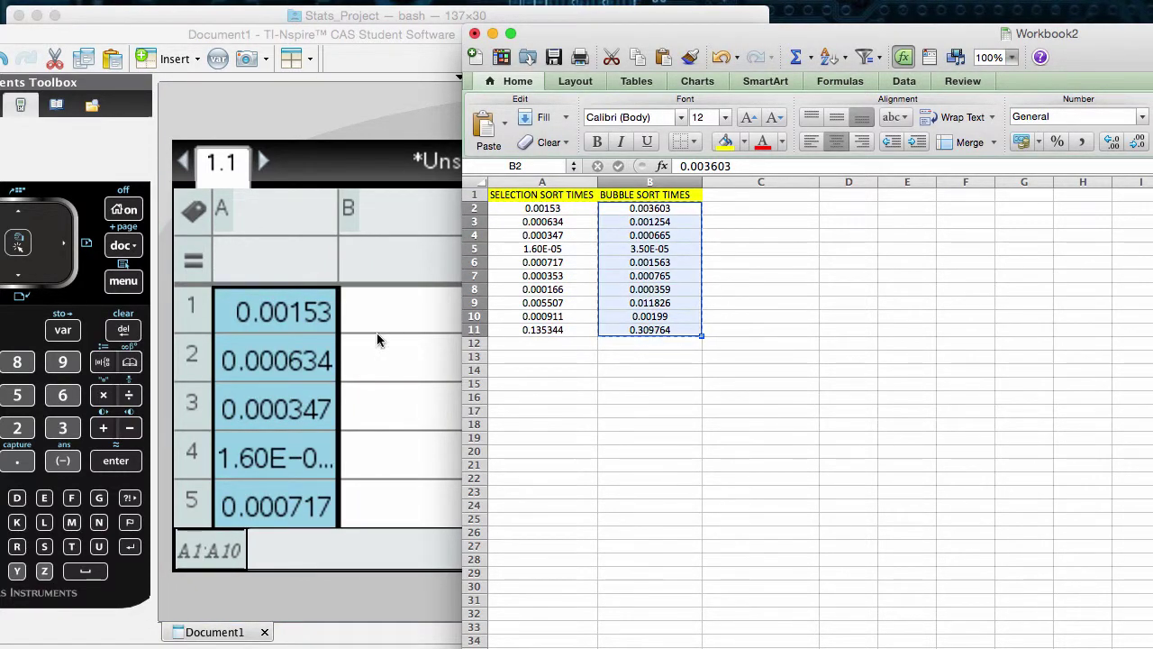
{"action": "left_click", "coordinate": [380, 330]}
{"action": "key", "text": "super+v"}
{"action": "left_click", "coordinate": [891, 388]}
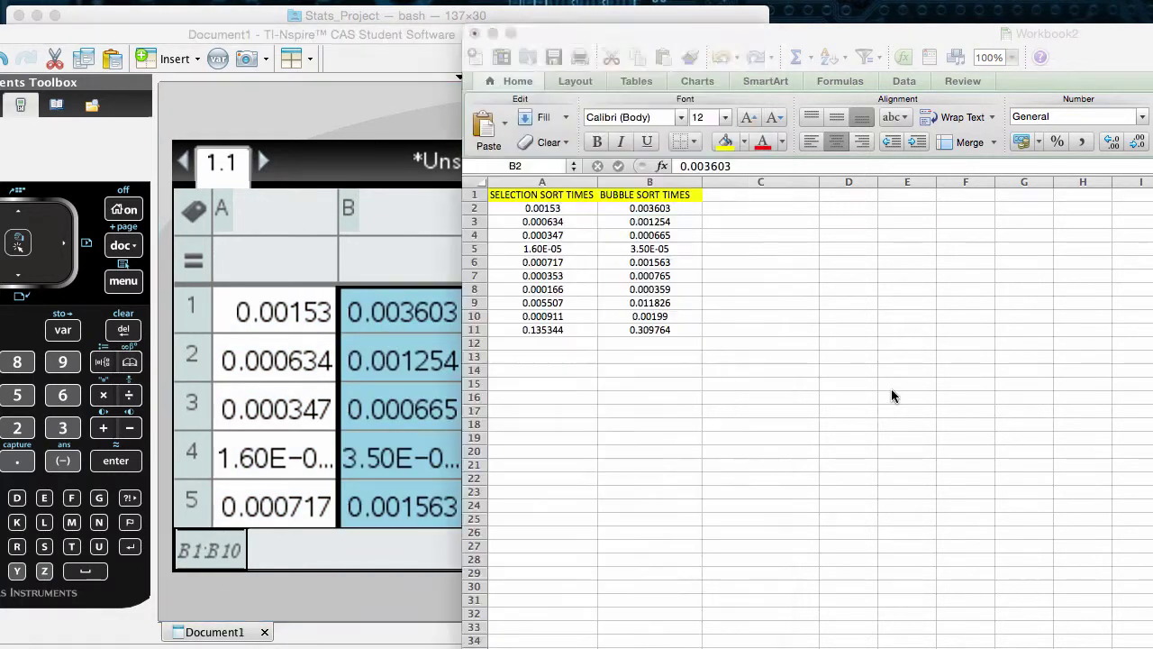
{"action": "left_click", "coordinate": [408, 271]}
- Define column C as the difference =b-a
{"action": "left_click", "coordinate": [524, 261]}
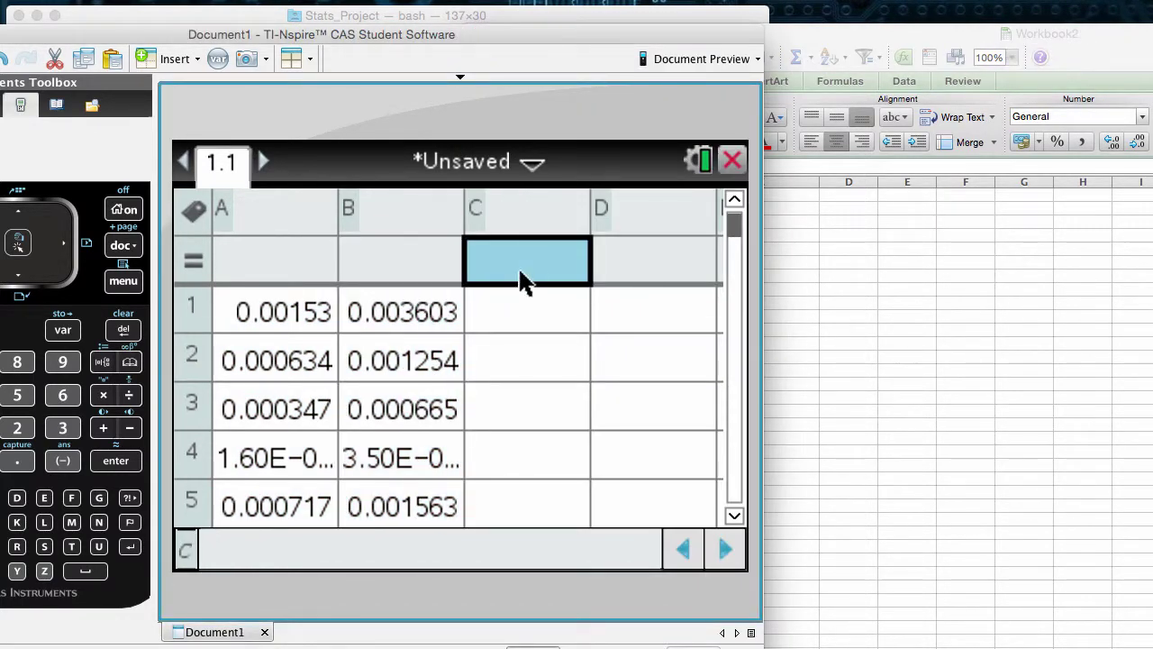
{"action": "type", "text": "=b-a"}
{"action": "key", "text": "Return"}
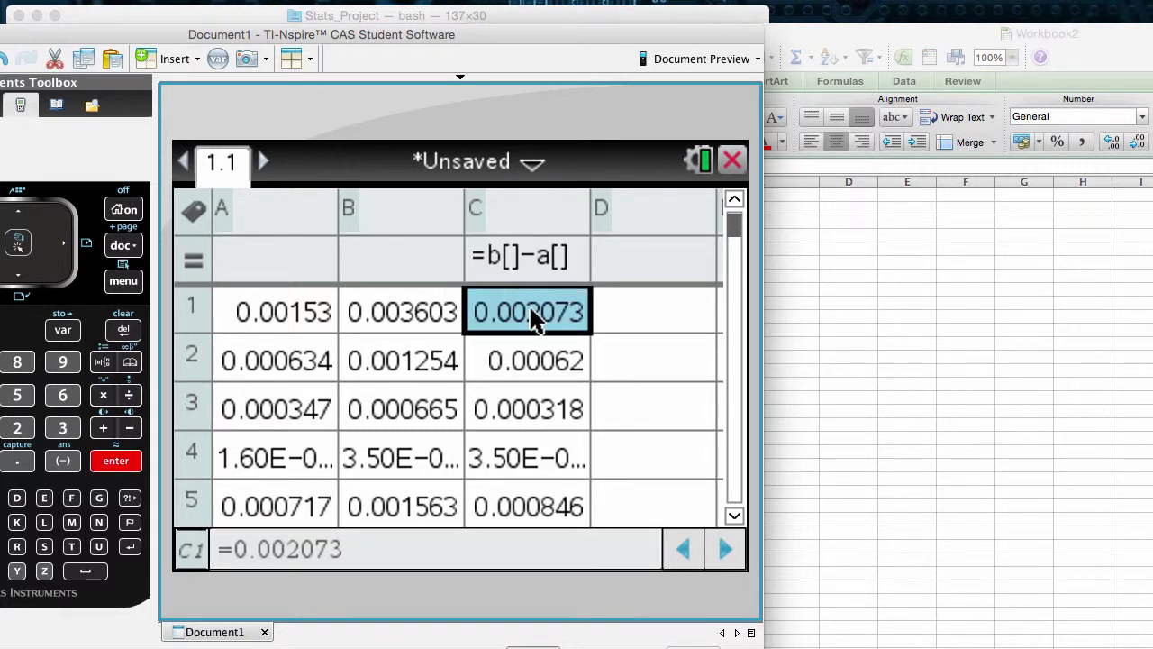
- Re-enter A4 as 1.6*10^-5 and B4 as 3.5*10^-5 as numeric values
{"action": "left_click", "coordinate": [315, 465]}
{"action": "left_click", "coordinate": [316, 466]}
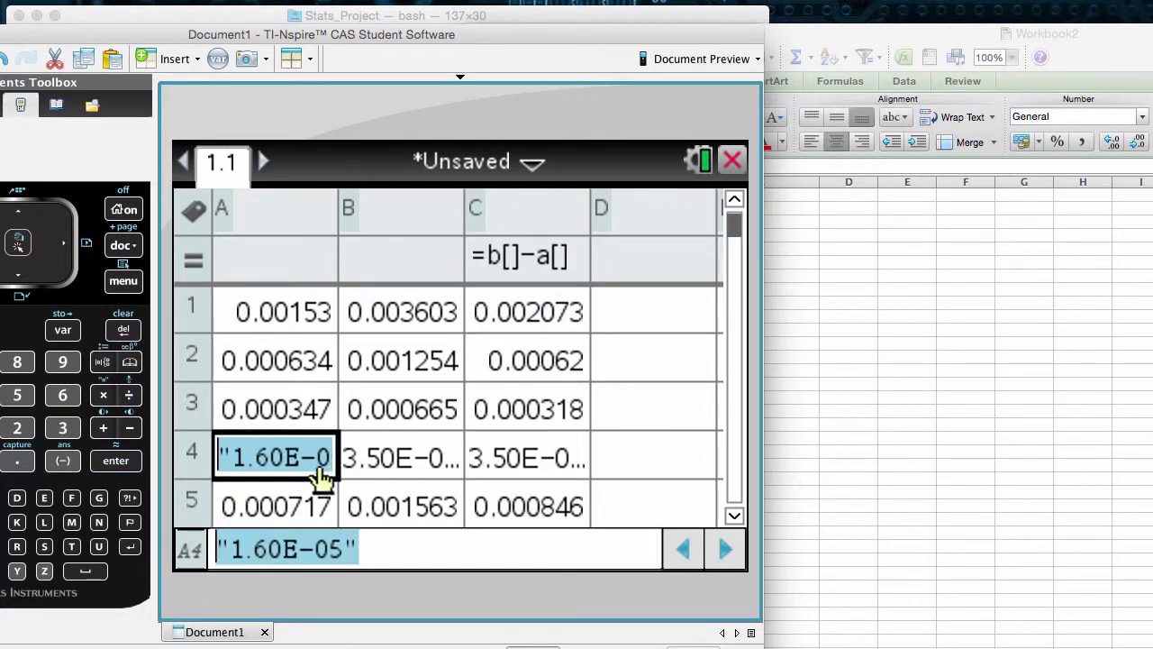
{"action": "left_click", "coordinate": [259, 469]}
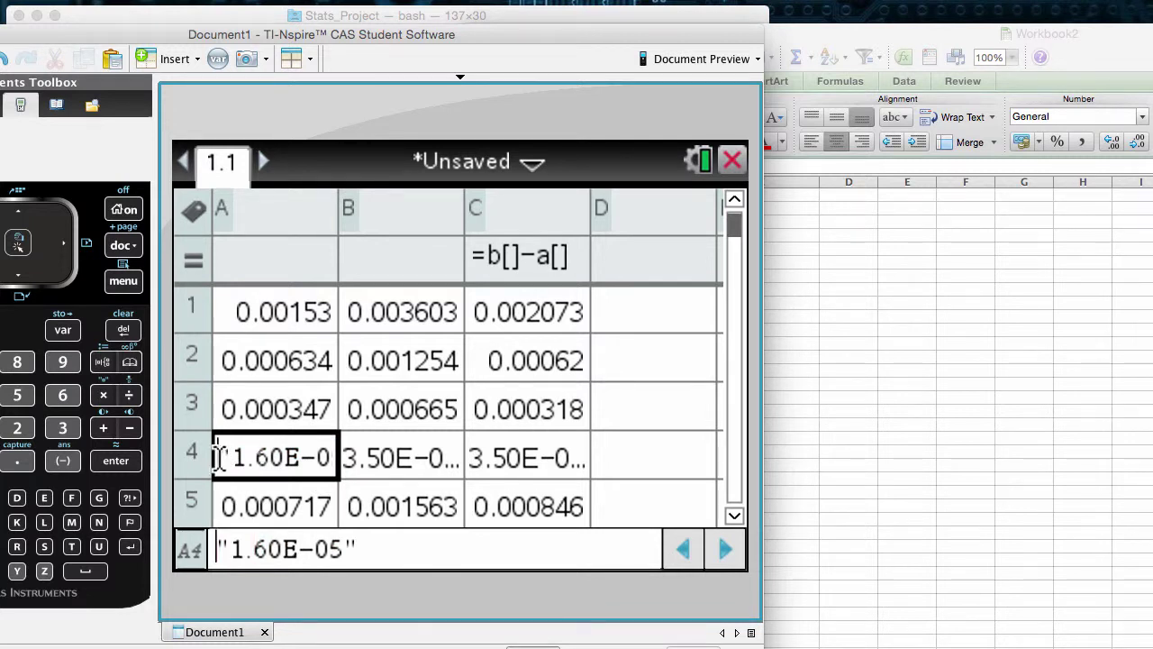
{"action": "left_click_drag", "start_coordinate": [214, 463], "coordinate": [335, 464]}
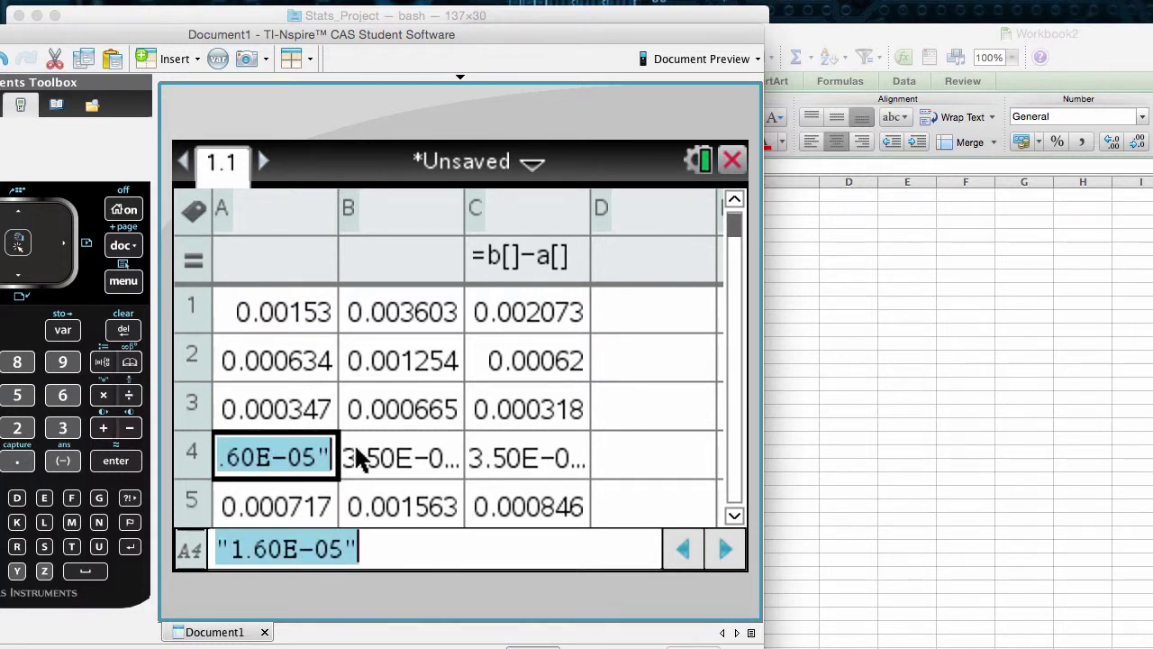
{"action": "type", "text": "1.6*10"}
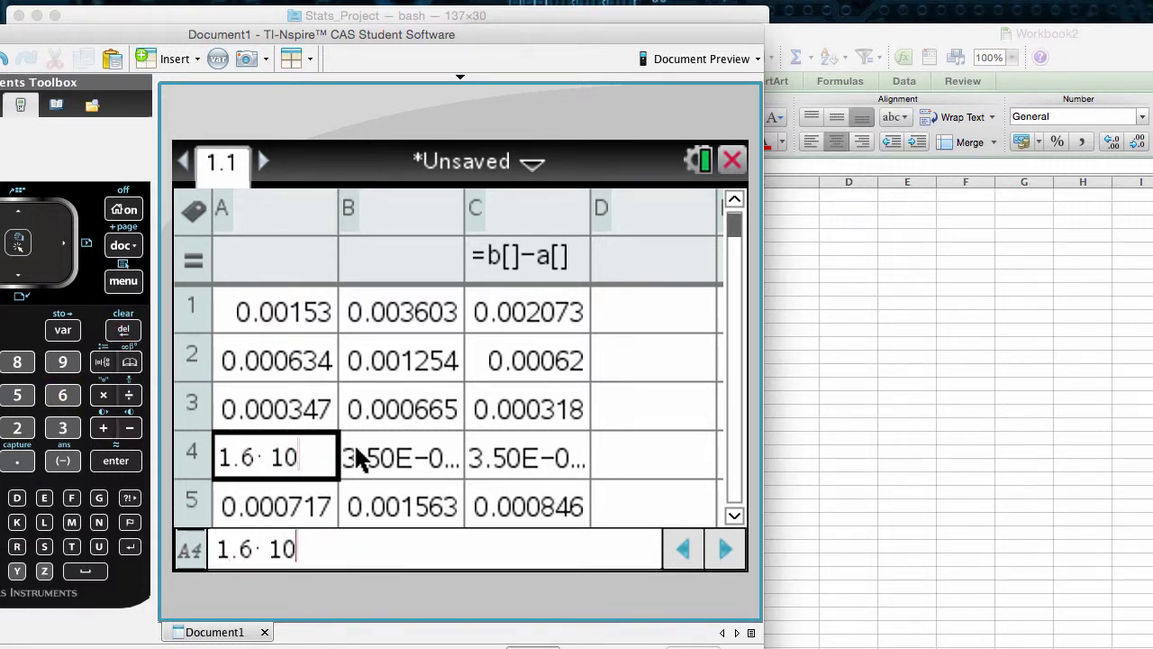
{"action": "type", "text": "^-5"}
{"action": "key", "text": "Return"}
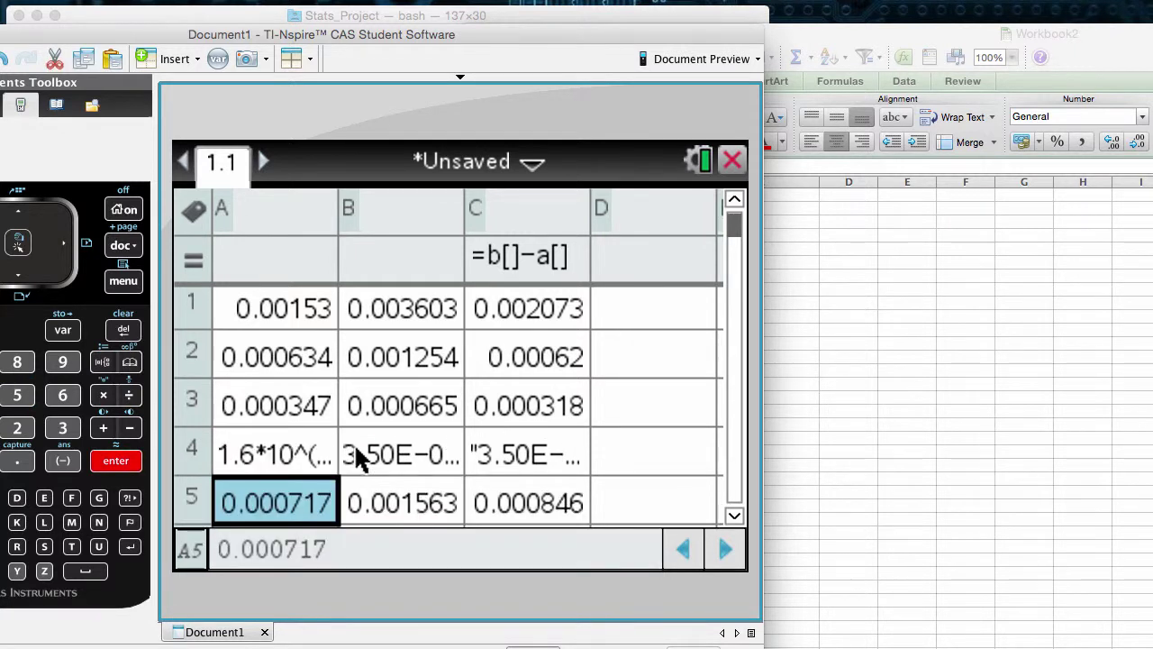
{"action": "double_click", "coordinate": [387, 461]}
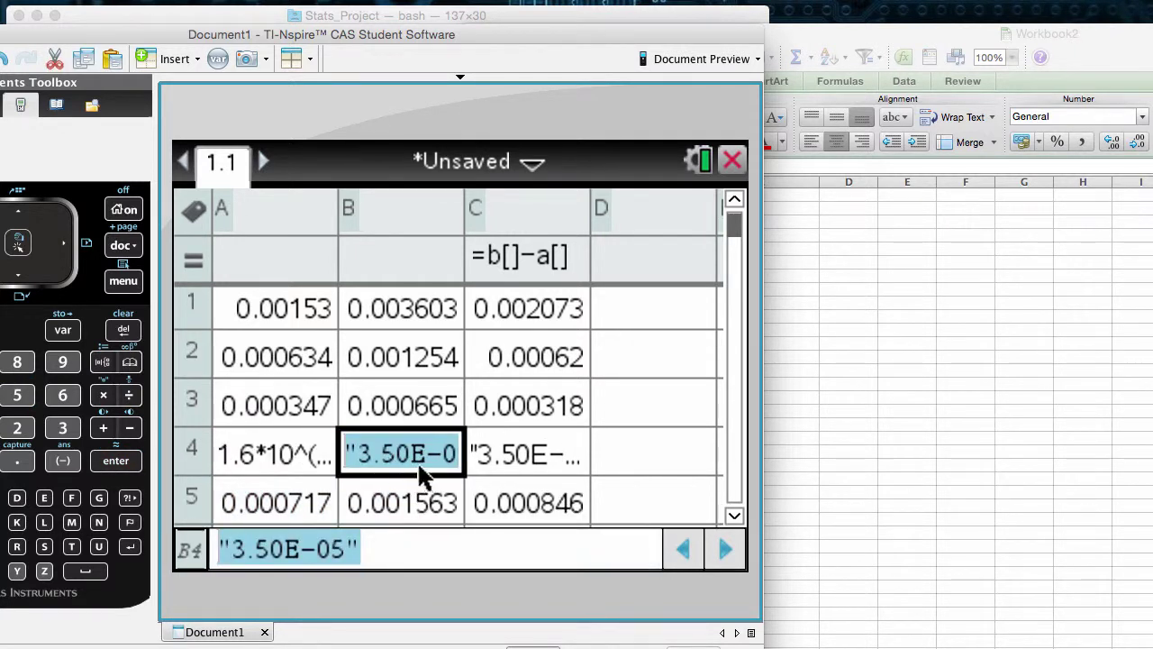
{"action": "type", "text": "3.5"}
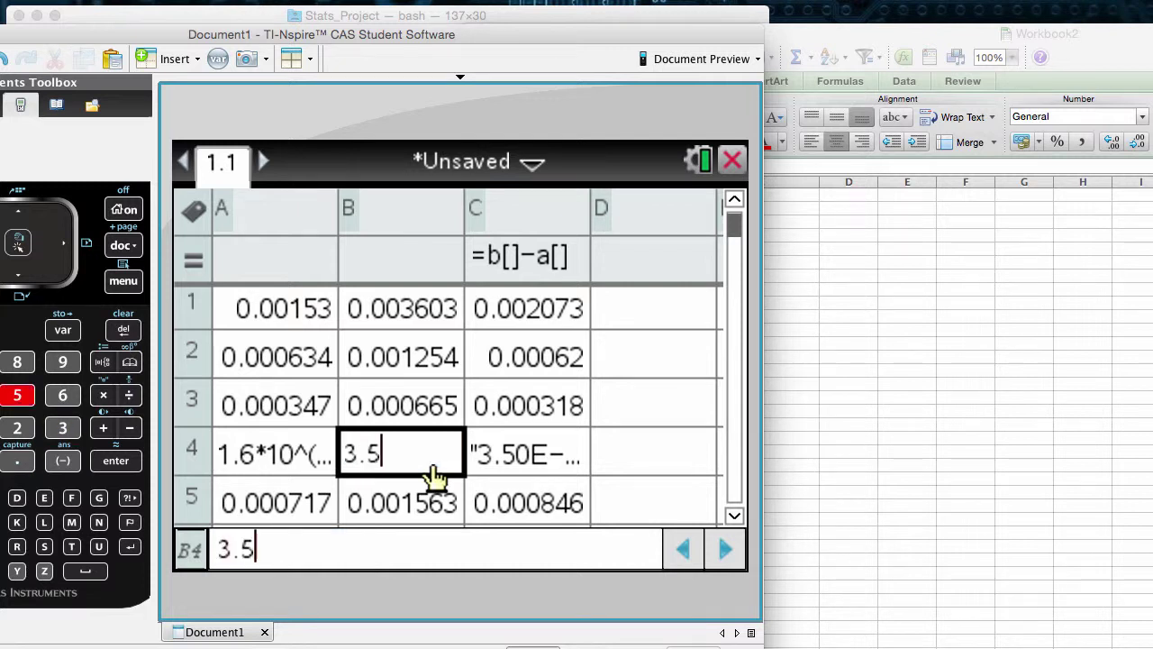
{"action": "type", "text": "*10^-5"}
{"action": "key", "text": "Return"}
- Select the empty column D
{"action": "left_click", "coordinate": [626, 433]}
{"action": "key", "text": "Down"}
{"action": "key", "text": "Down"}
{"action": "key", "text": "Down"}
{"action": "key", "text": "Down"}
{"action": "key", "text": "Down"}
{"action": "key", "text": "Down"}
{"action": "key", "text": "Down"}
{"action": "key", "text": "Down"}
{"action": "key", "text": "Down"}
{"action": "key", "text": "Down"}
{"action": "key", "text": "Down"}
{"action": "key", "text": "Down"}
{"action": "key", "text": "Down"}
{"action": "key", "text": "Down"}
{"action": "key", "text": "Down"}
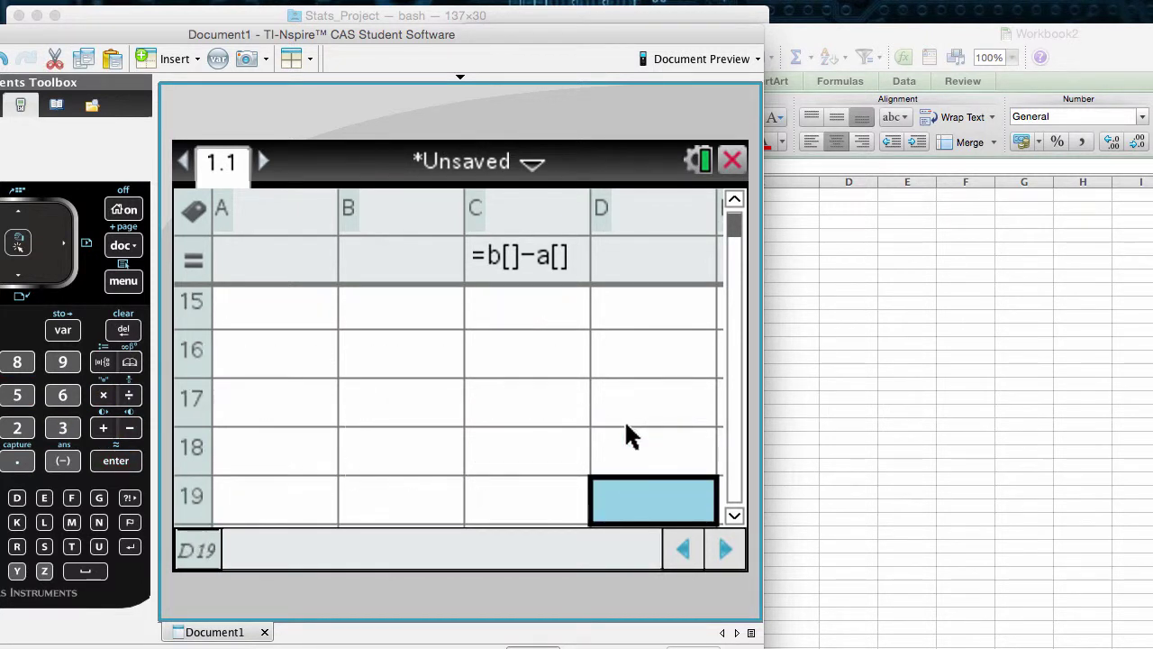
{"action": "key", "text": "Up"}
{"action": "key", "text": "Up"}
{"action": "key", "text": "Up"}
{"action": "key", "text": "Up"}
{"action": "key", "text": "Up"}
{"action": "key", "text": "Up"}
{"action": "key", "text": "Up"}
{"action": "key", "text": "Up"}
{"action": "key", "text": "Up"}
{"action": "key", "text": "Up"}
{"action": "key", "text": "Up"}
{"action": "key", "text": "Up"}
{"action": "key", "text": "Up"}
{"action": "key", "text": "Up"}
{"action": "key", "text": "Up"}
{"action": "key", "text": "Up"}
{"action": "key", "text": "Up"}
{"action": "key", "text": "Up"}
{"action": "key", "text": "Up"}
{"action": "key", "text": "Up"}
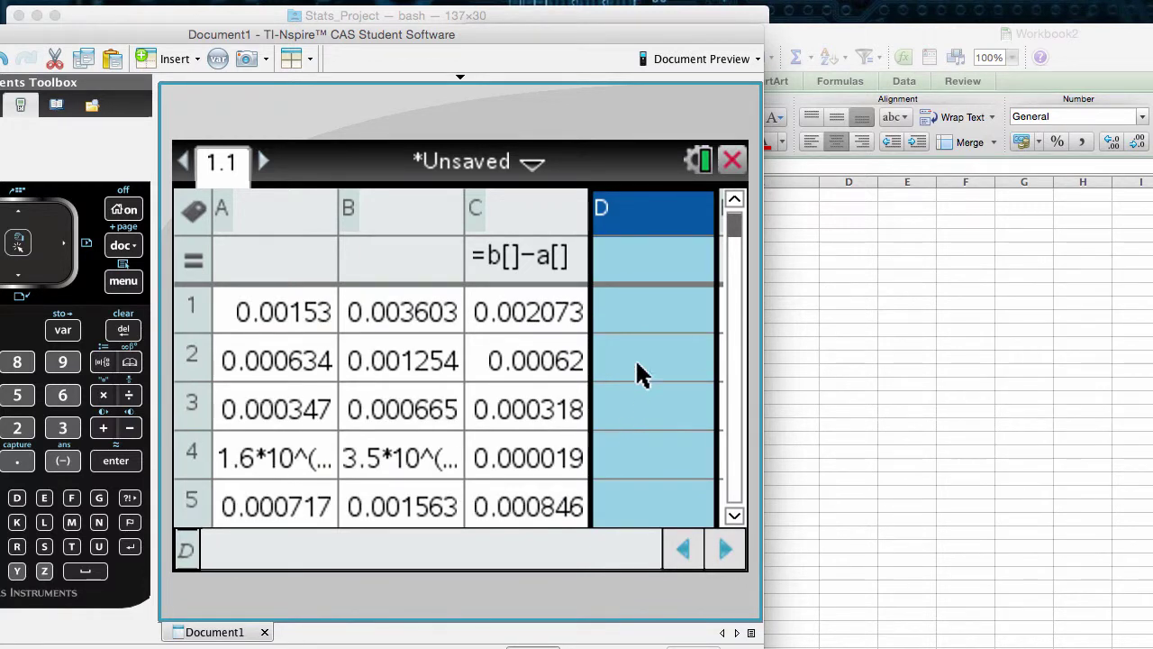
{"action": "left_click", "coordinate": [123, 280]}
{"action": "mouse_move", "coordinate": [205, 287]}
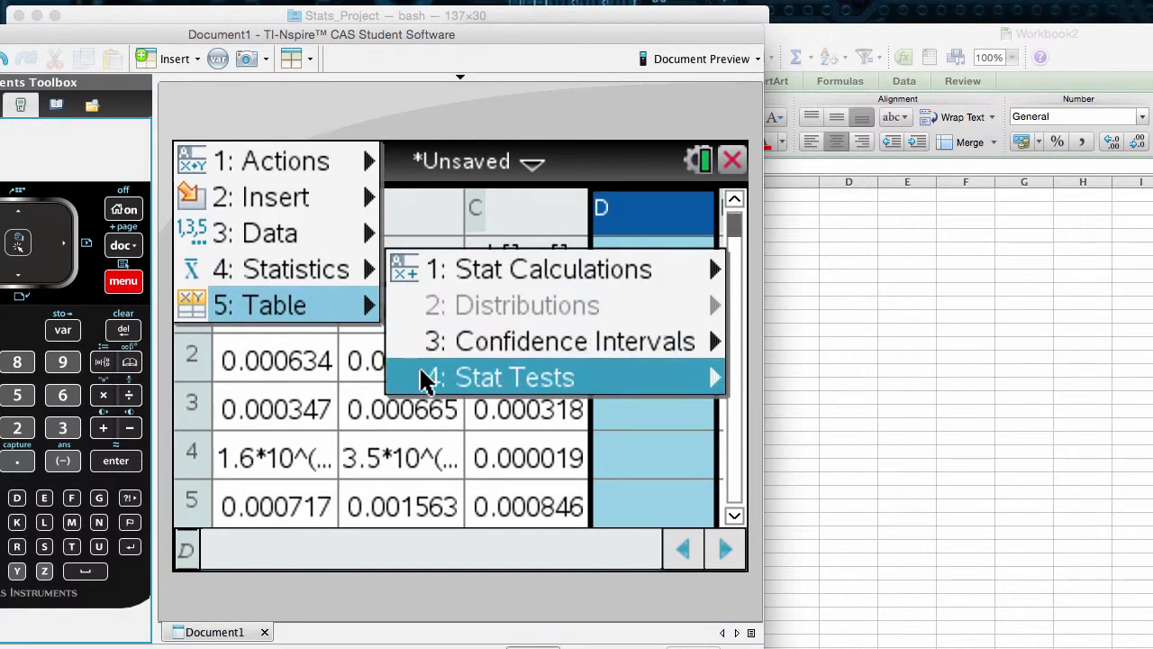
{"action": "mouse_move", "coordinate": [422, 378]}
{"action": "left_click", "coordinate": [355, 233]}
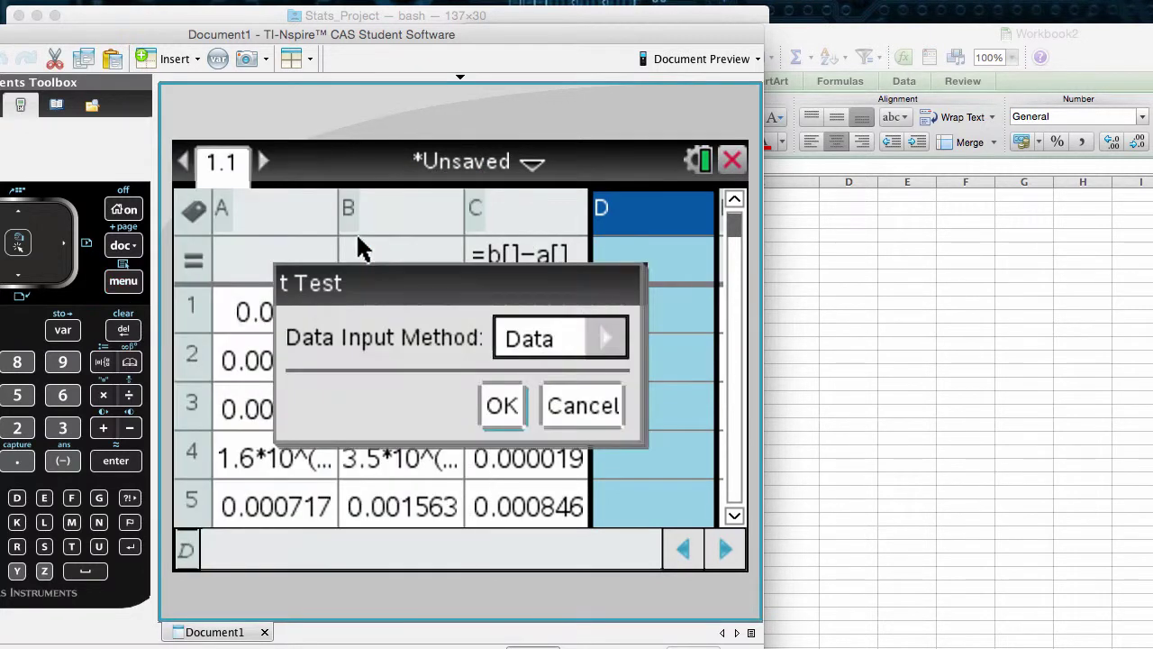
{"action": "left_click", "coordinate": [486, 408]}
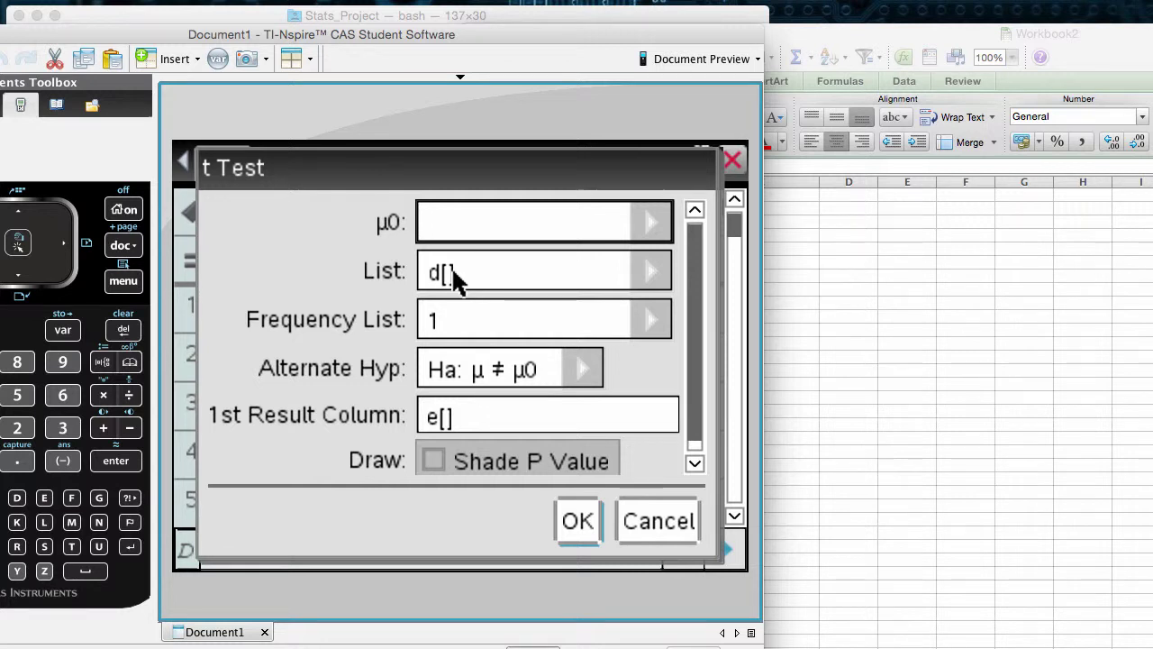
{"action": "type", "text": "0"}
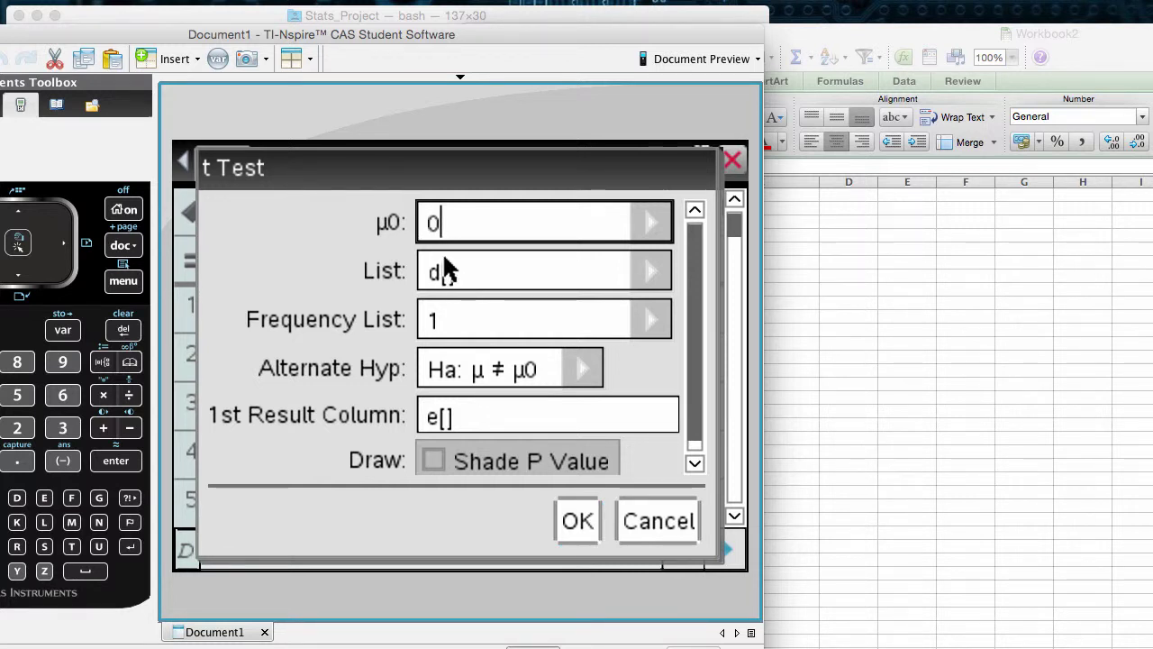
{"action": "left_click", "coordinate": [475, 357]}
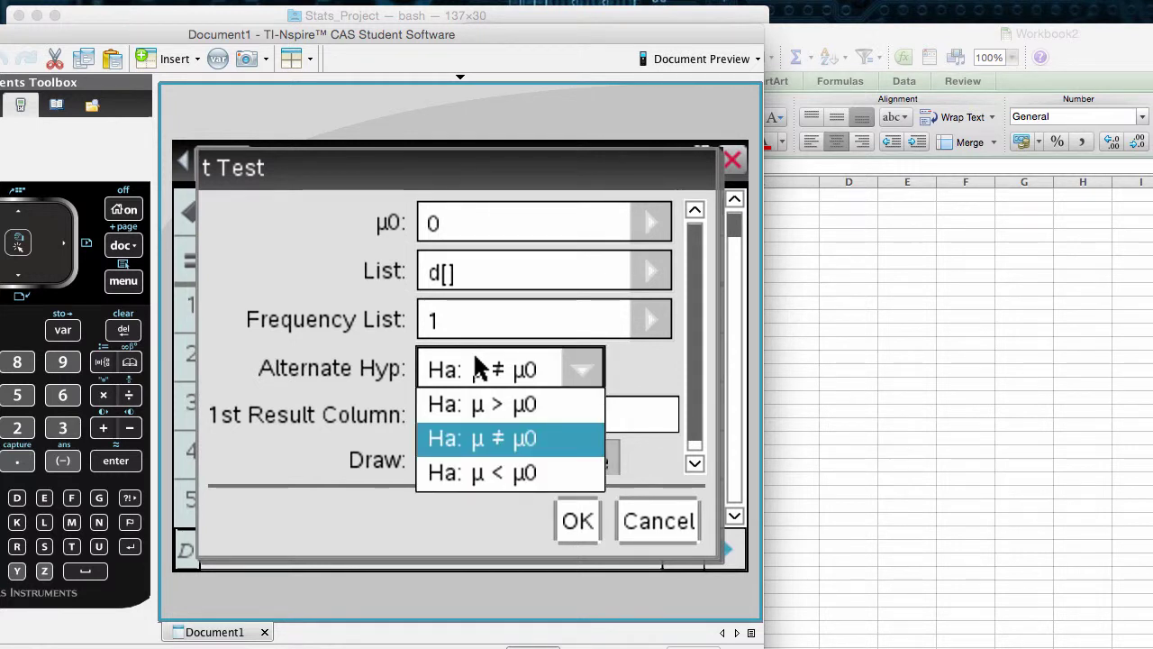
{"action": "left_click", "coordinate": [488, 403]}
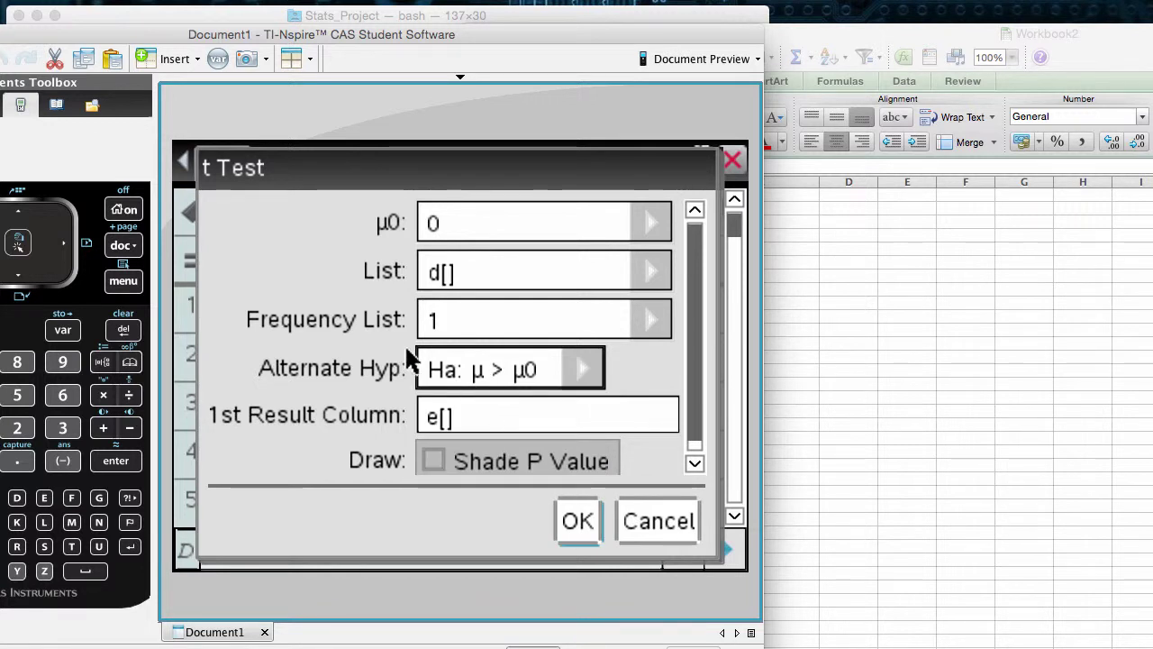
{"action": "key", "text": "Tab"}
{"action": "key", "text": "Tab"}
{"action": "key", "text": "Tab"}
{"action": "key", "text": "Tab"}
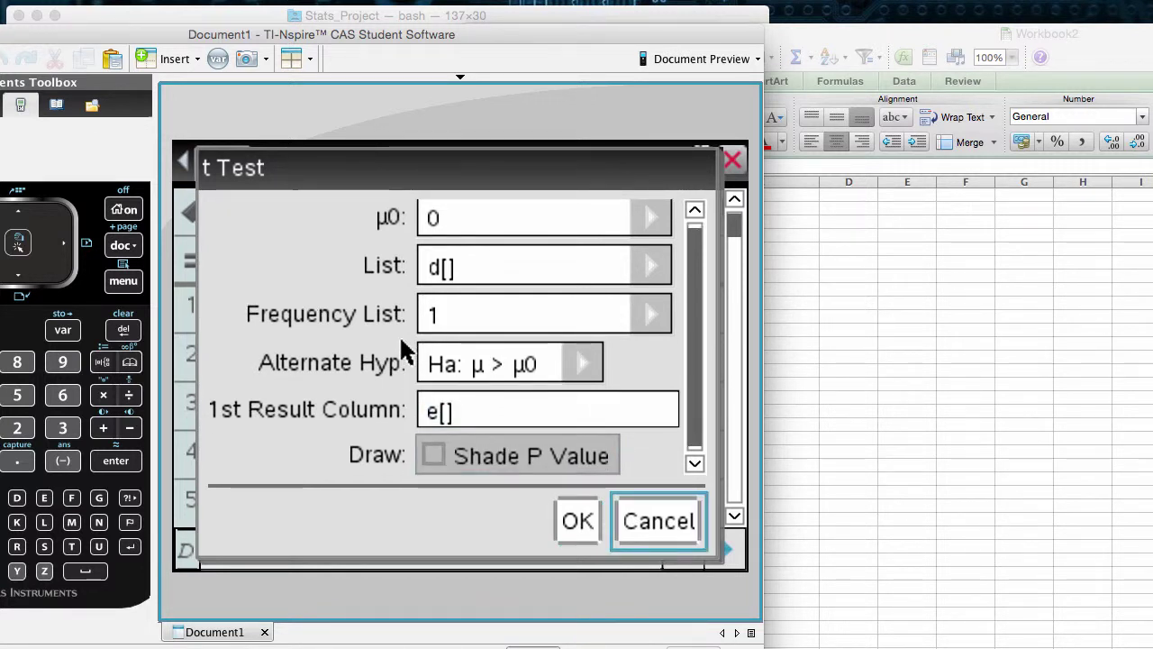
{"action": "left_click", "coordinate": [579, 521]}
{"action": "left_click", "coordinate": [434, 422]}
{"action": "left_click", "coordinate": [528, 216]}
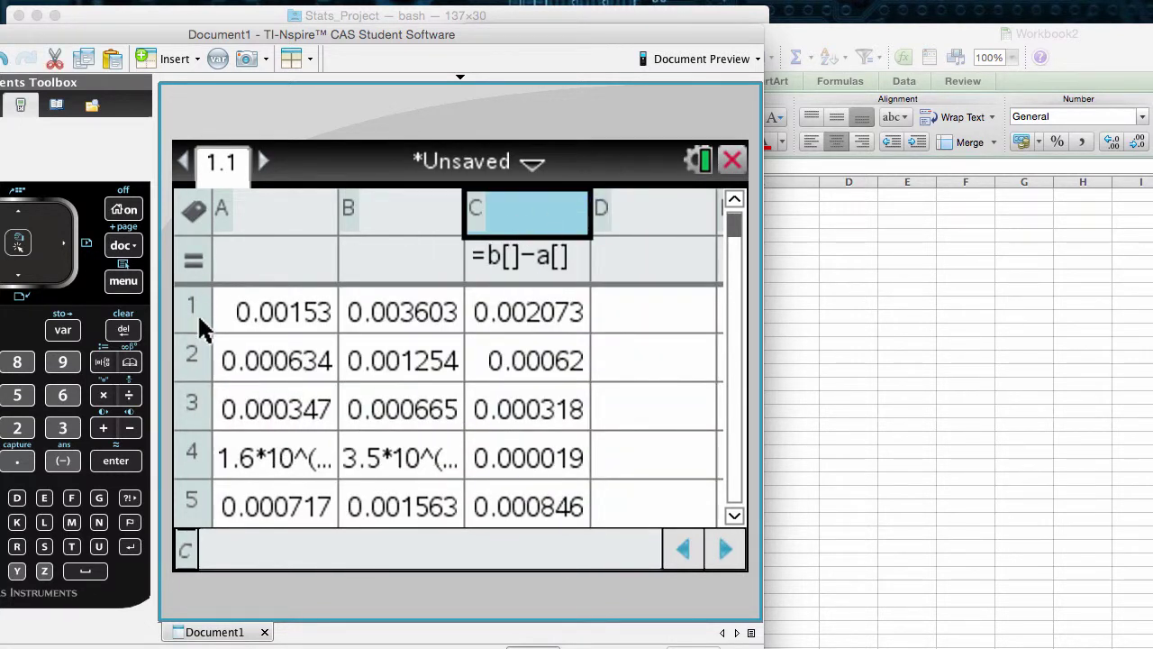
- Run a t Test on column C's data with μ0 set to 0
{"action": "key", "text": "Up"}
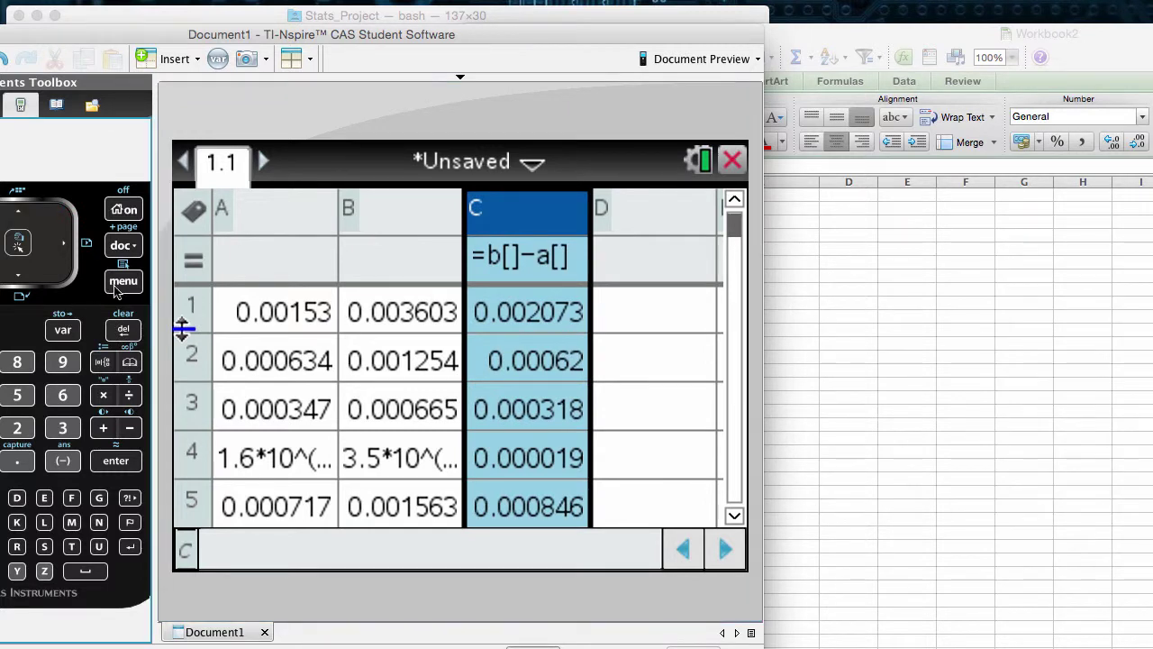
{"action": "left_click", "coordinate": [106, 283]}
{"action": "mouse_move", "coordinate": [195, 266]}
{"action": "mouse_move", "coordinate": [455, 377]}
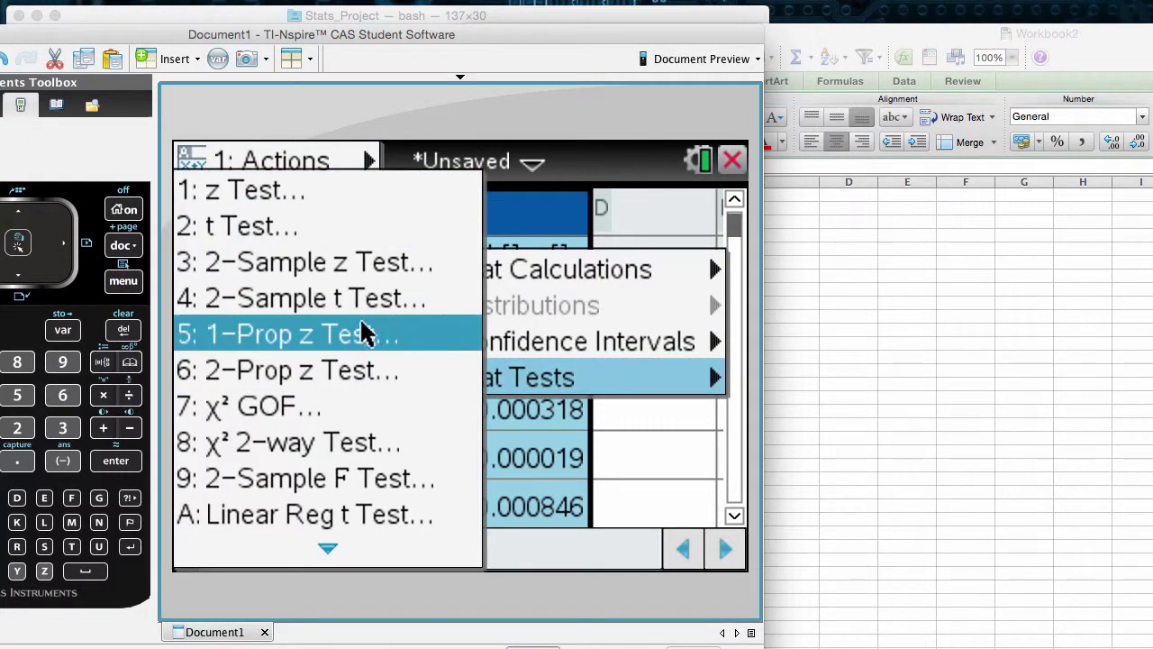
{"action": "left_click", "coordinate": [322, 229]}
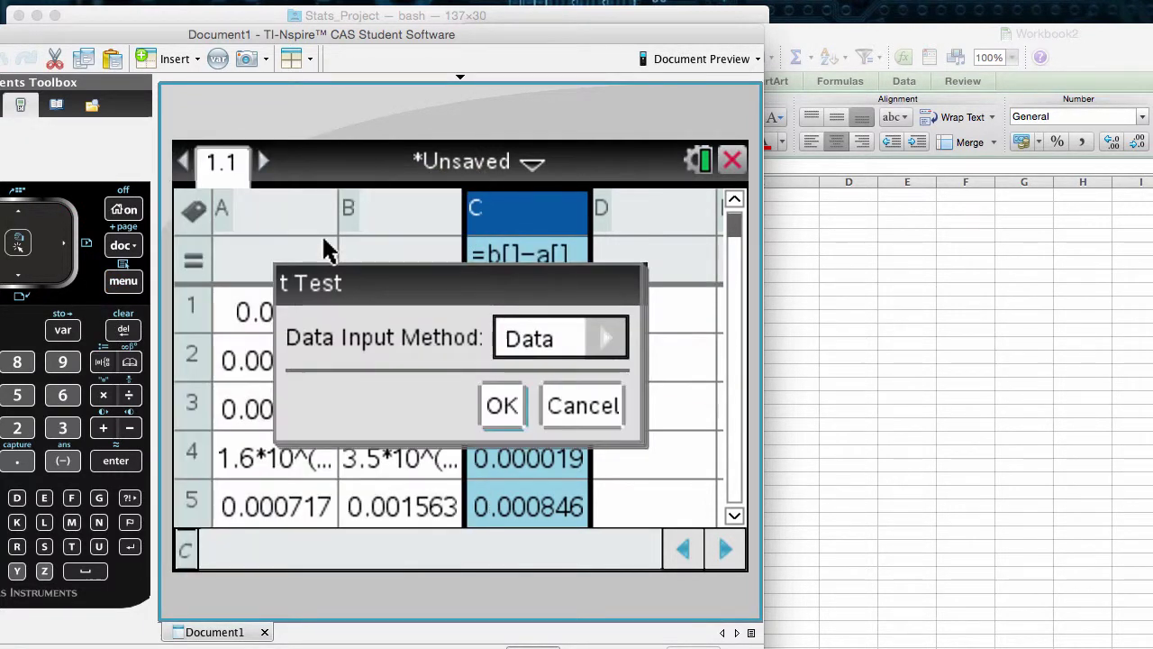
{"action": "left_click", "coordinate": [501, 406]}
{"action": "type", "text": "0"}
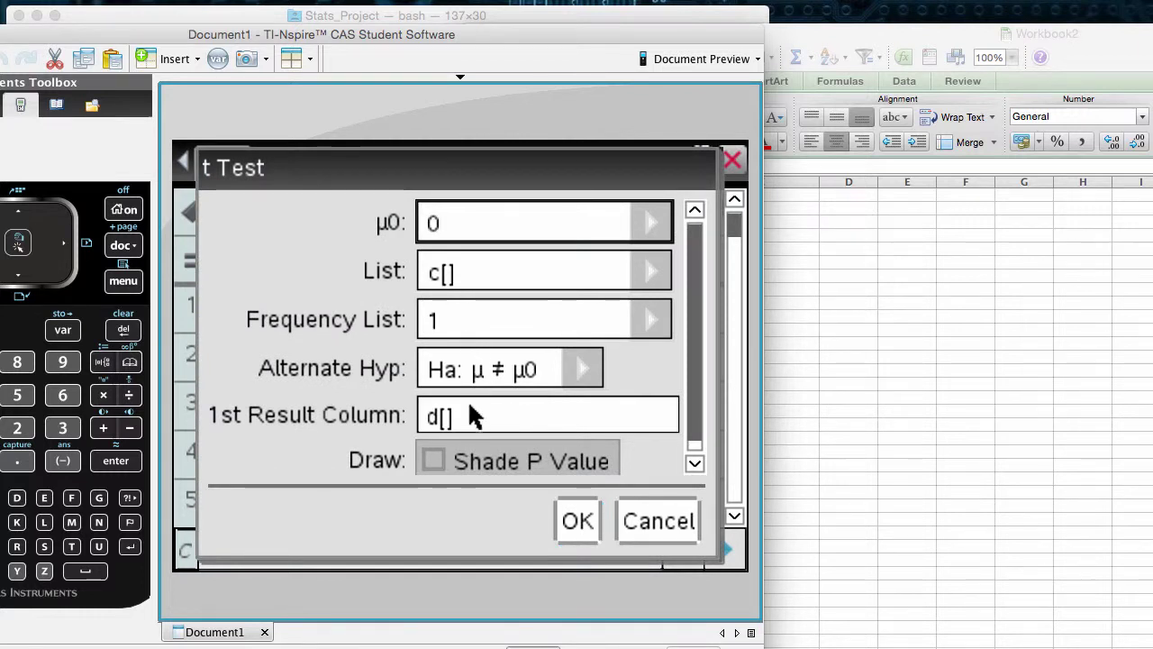
{"action": "left_click", "coordinate": [583, 520]}
- Select the t test results block in columns D and E
{"action": "left_click", "coordinate": [565, 375]}
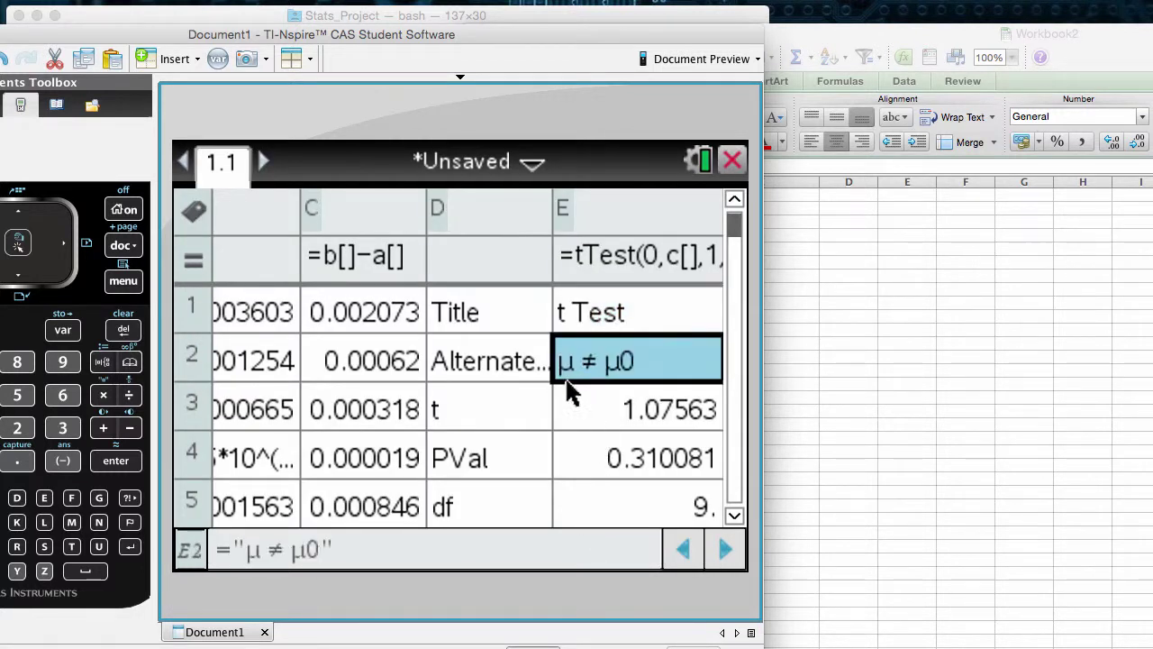
{"action": "key", "text": "Down"}
{"action": "key", "text": "Down"}
{"action": "left_click", "coordinate": [567, 384]}
{"action": "left_click_drag", "start_coordinate": [489, 321], "coordinate": [664, 438]}
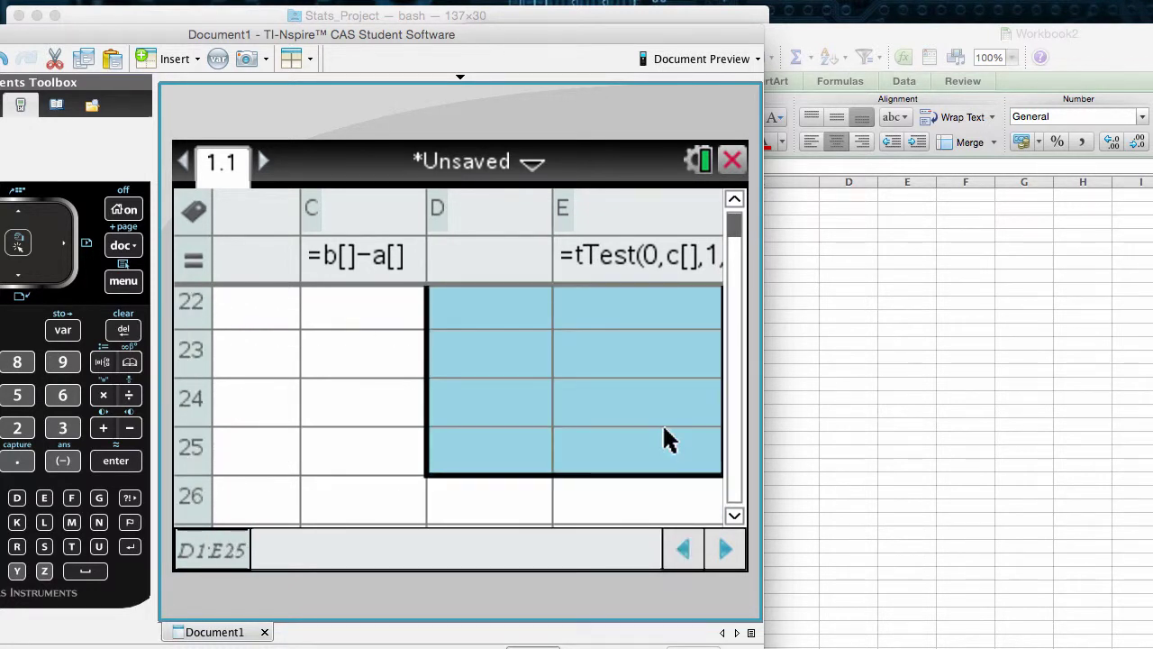
- Paste the t test results into the Excel workbook starting at A16
{"action": "left_click", "coordinate": [870, 376]}
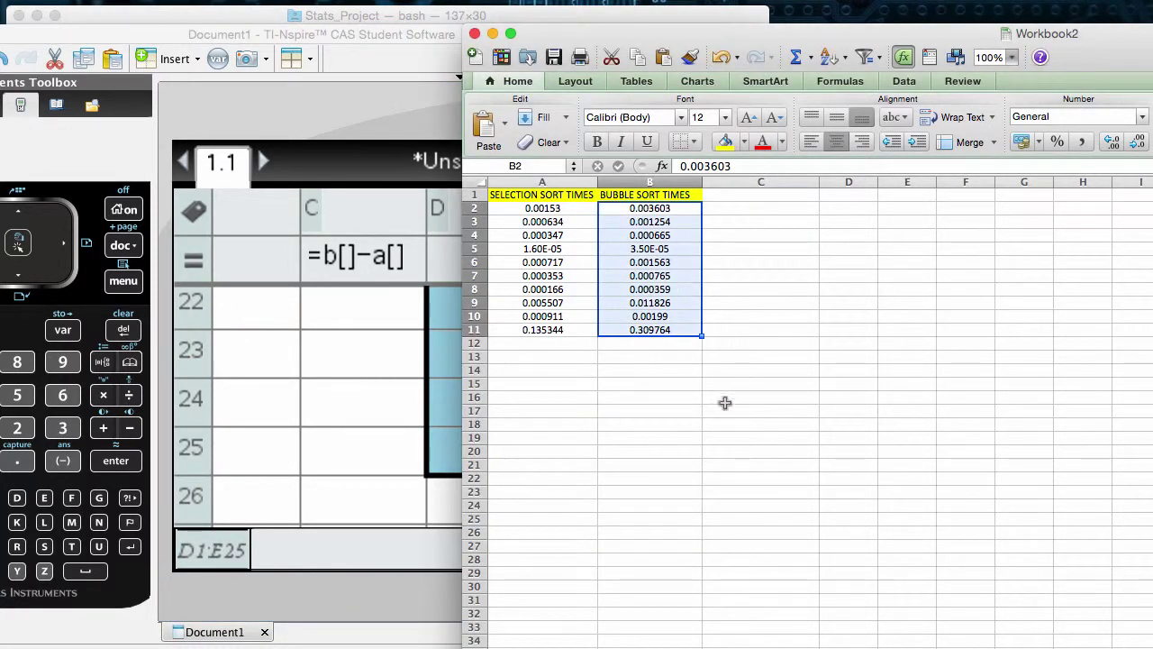
{"action": "left_click", "coordinate": [658, 424]}
{"action": "left_click", "coordinate": [565, 396]}
{"action": "type", "text": "Title\tt Test Alternate Hyp\tμ ≠ μ0 t\t1.075629558 PVal\t0.310081102 df\t9 x̄\t0.0186299 sx := sn-1x\t0.054770637 n\t10"}
{"action": "left_click", "coordinate": [708, 465]}
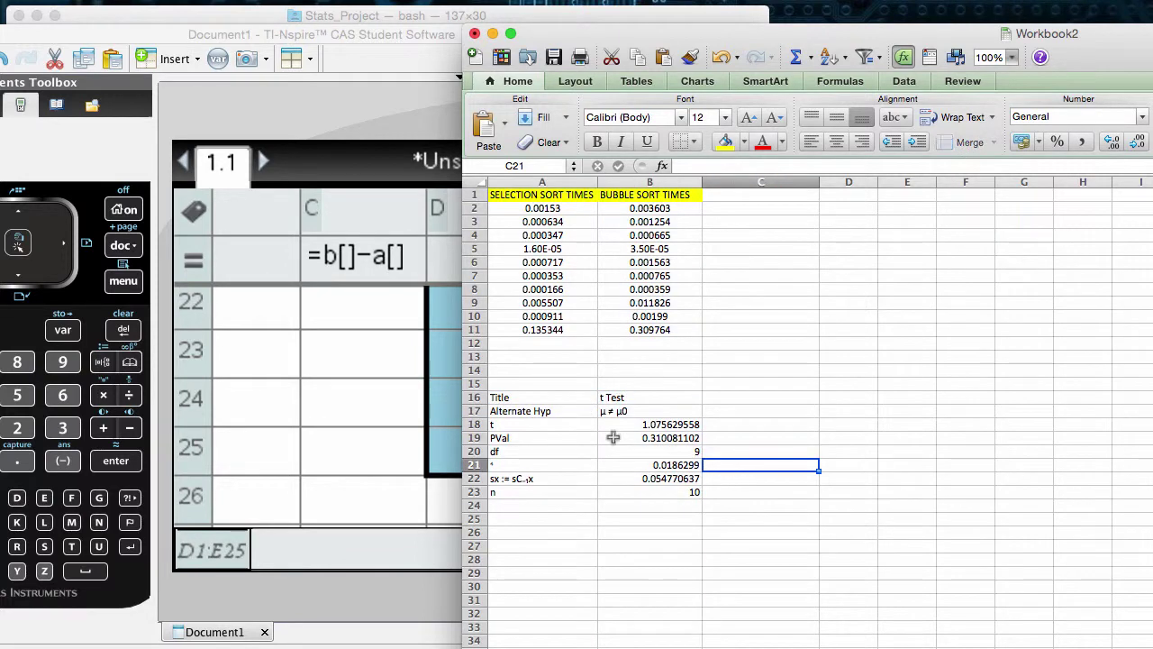
- Hide TI-Nspire, check the t statistic and the P-value in B19, then show all windows
{"action": "left_click_drag", "start_coordinate": [533, 397], "coordinate": [662, 402]}
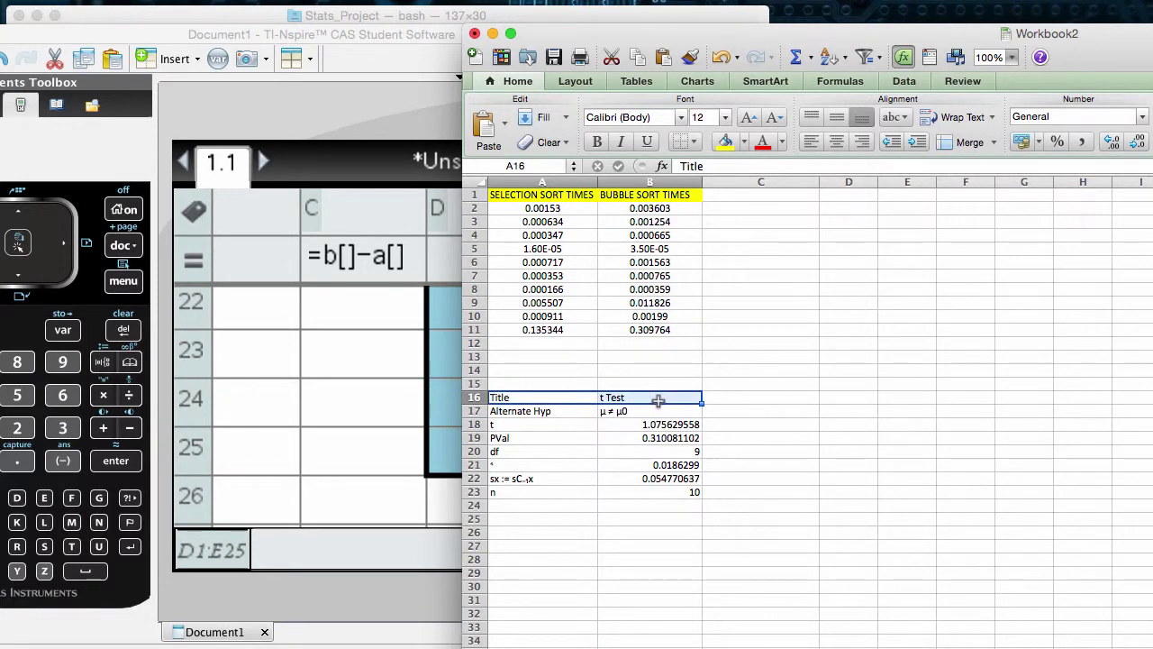
{"action": "key", "text": "super+h"}
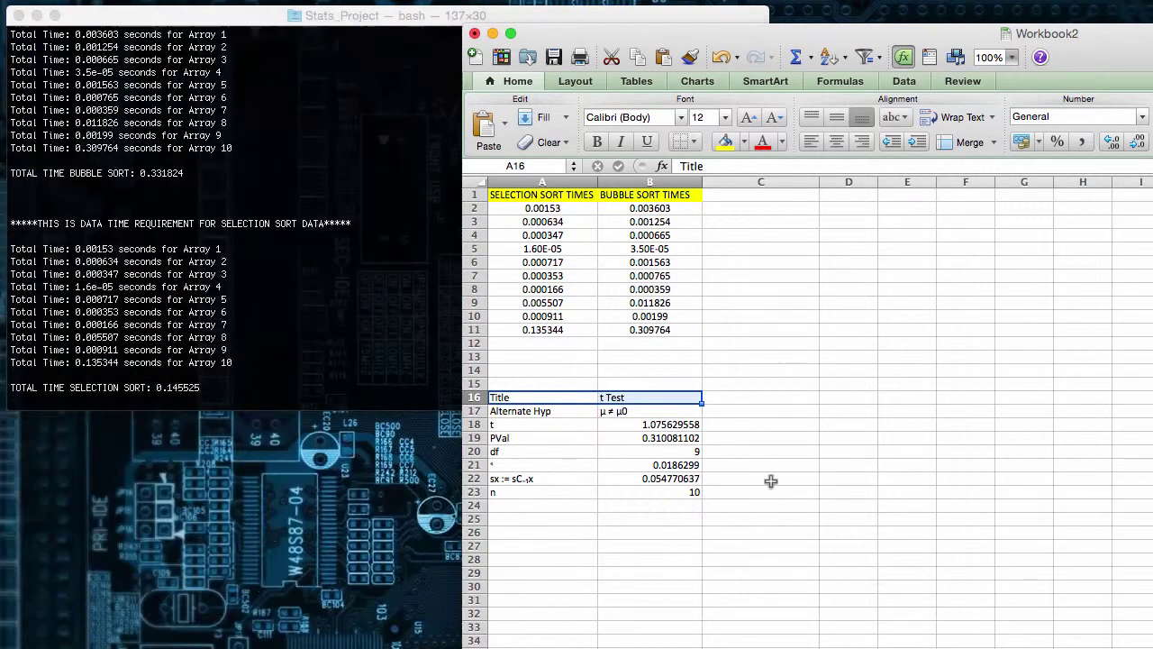
{"action": "left_click", "coordinate": [770, 505]}
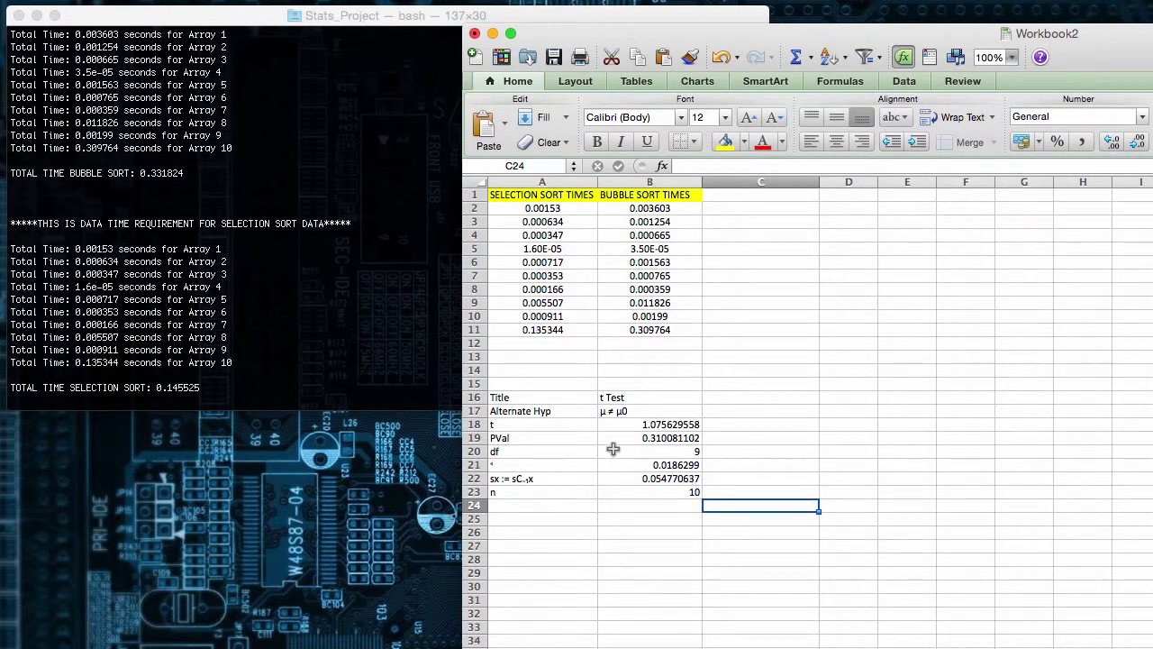
{"action": "left_click", "coordinate": [563, 420]}
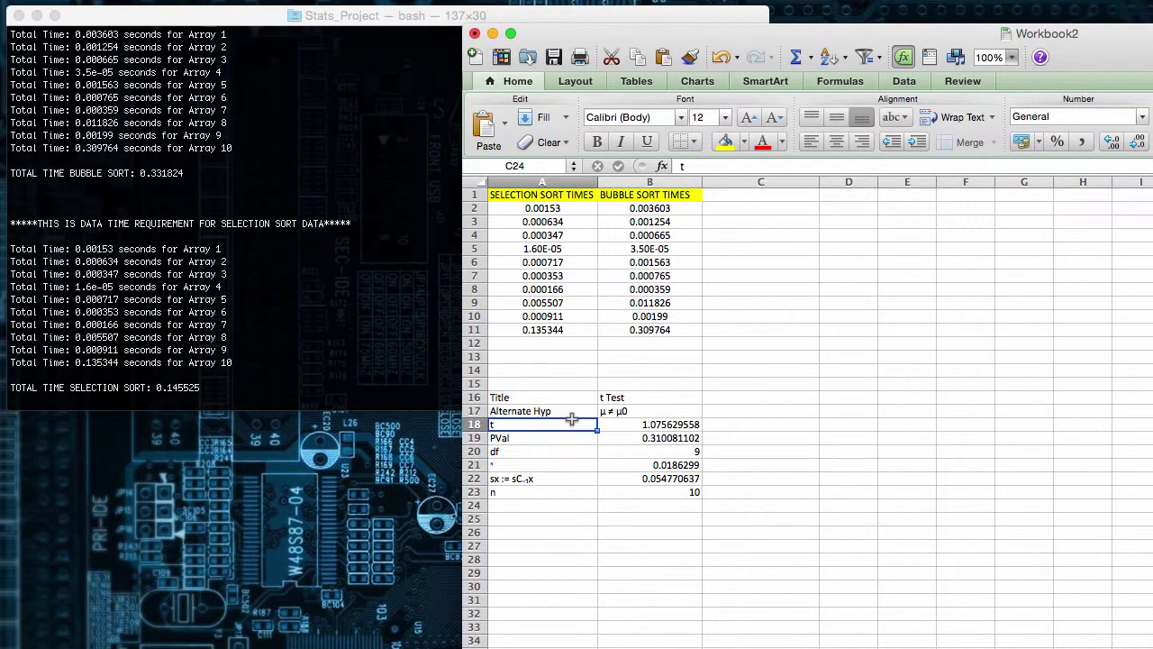
{"action": "left_click_drag", "start_coordinate": [572, 420], "coordinate": [624, 421]}
{"action": "left_click", "coordinate": [780, 435]}
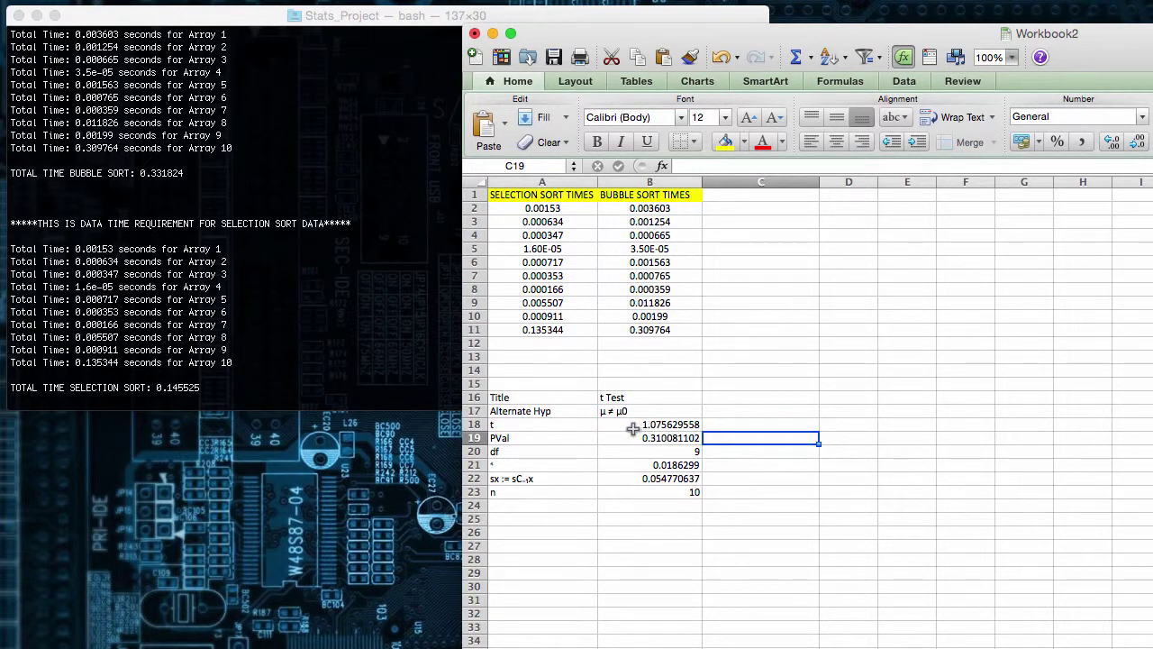
{"action": "left_click_drag", "start_coordinate": [588, 424], "coordinate": [689, 424]}
{"action": "left_click", "coordinate": [716, 426]}
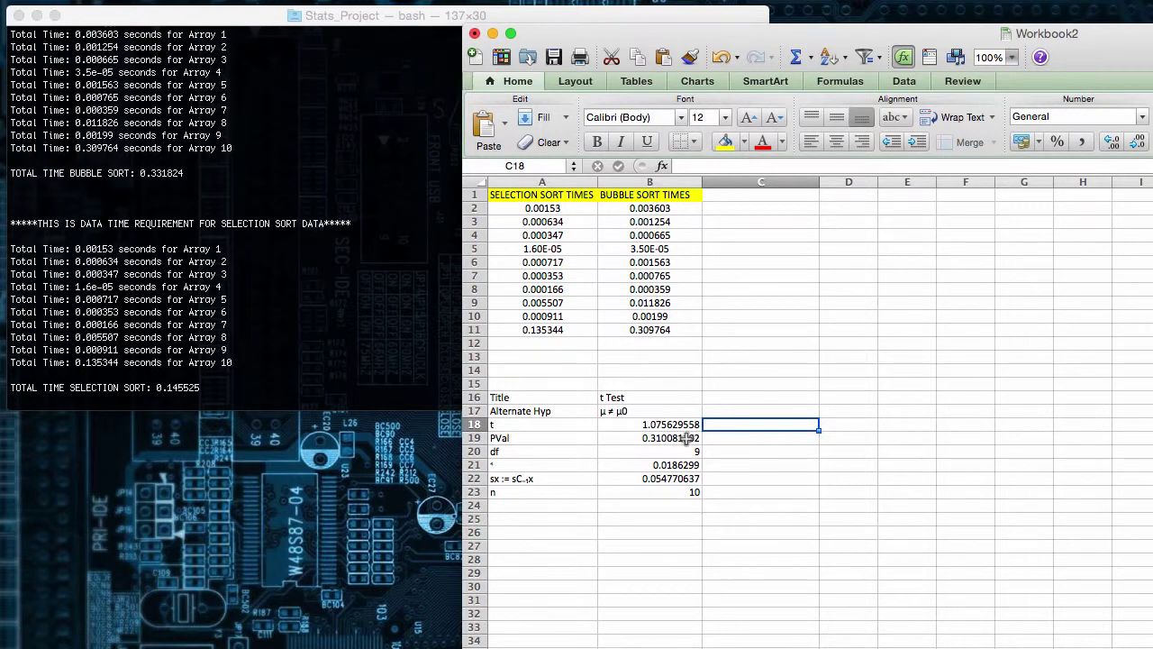
{"action": "left_click", "coordinate": [687, 438]}
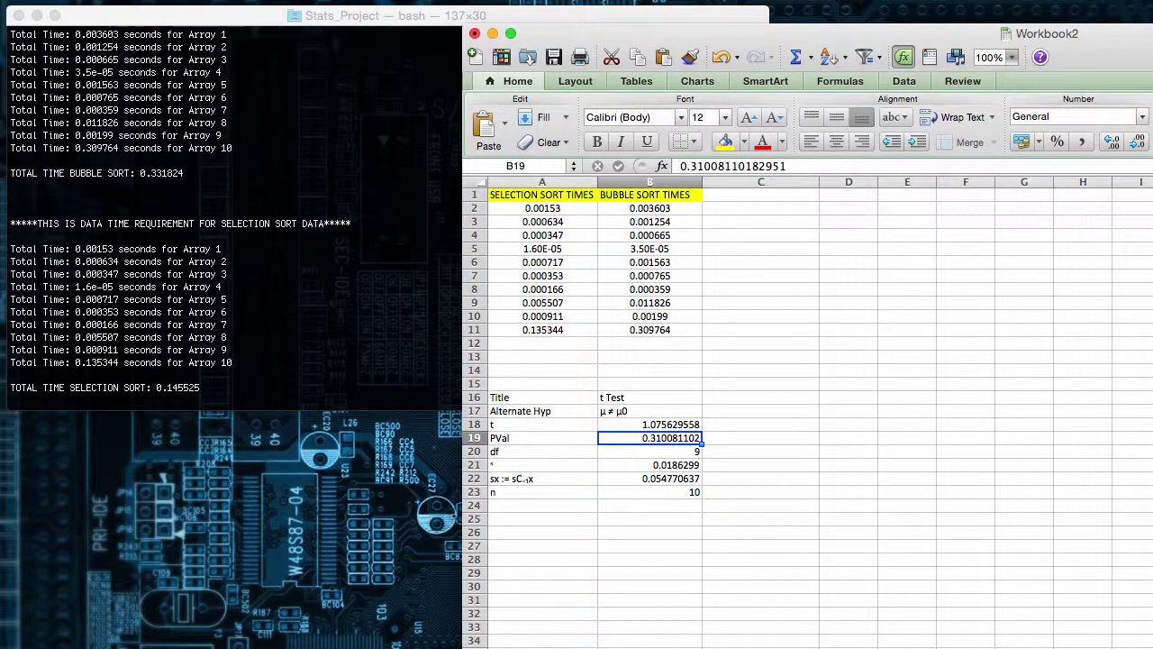
{"action": "key", "text": "ctrl+Up"}
{"action": "key", "text": "ctrl+Up"}
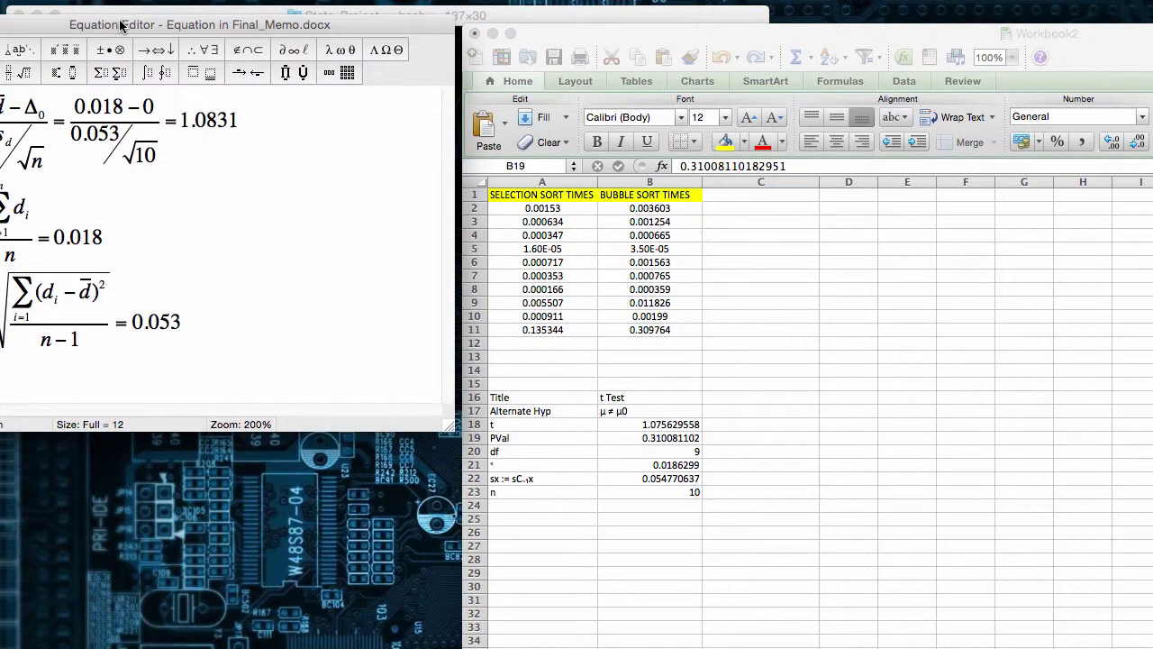
{"action": "left_click_drag", "start_coordinate": [123, 20], "coordinate": [890, 155]}
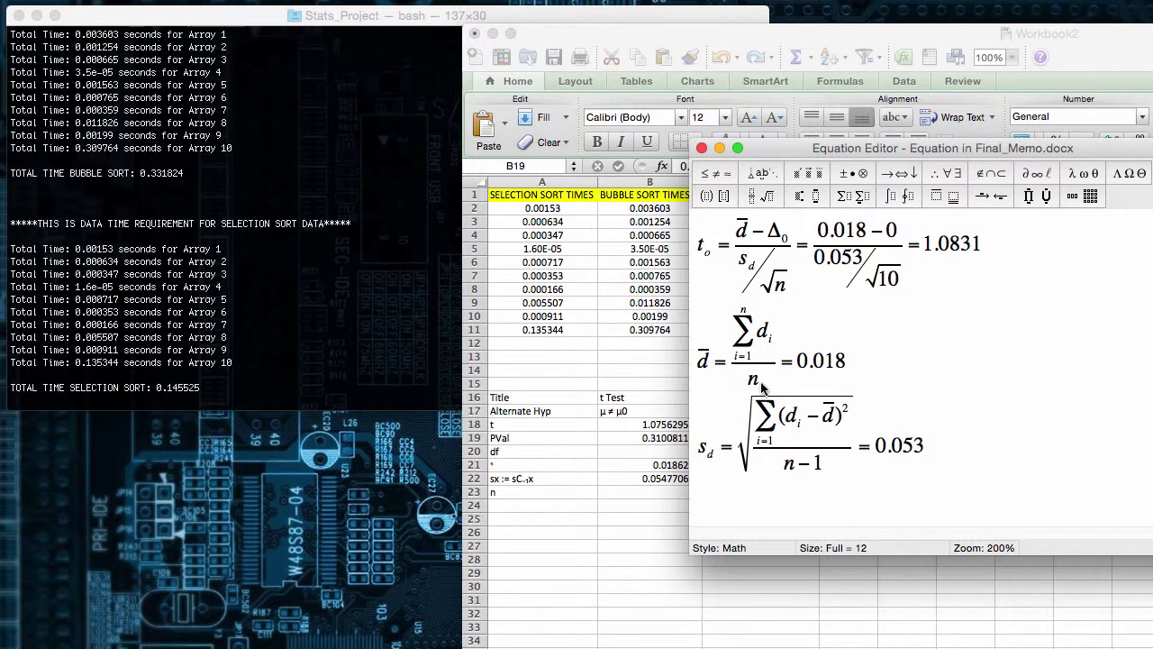
{"action": "left_click_drag", "start_coordinate": [789, 151], "coordinate": [881, 209]}
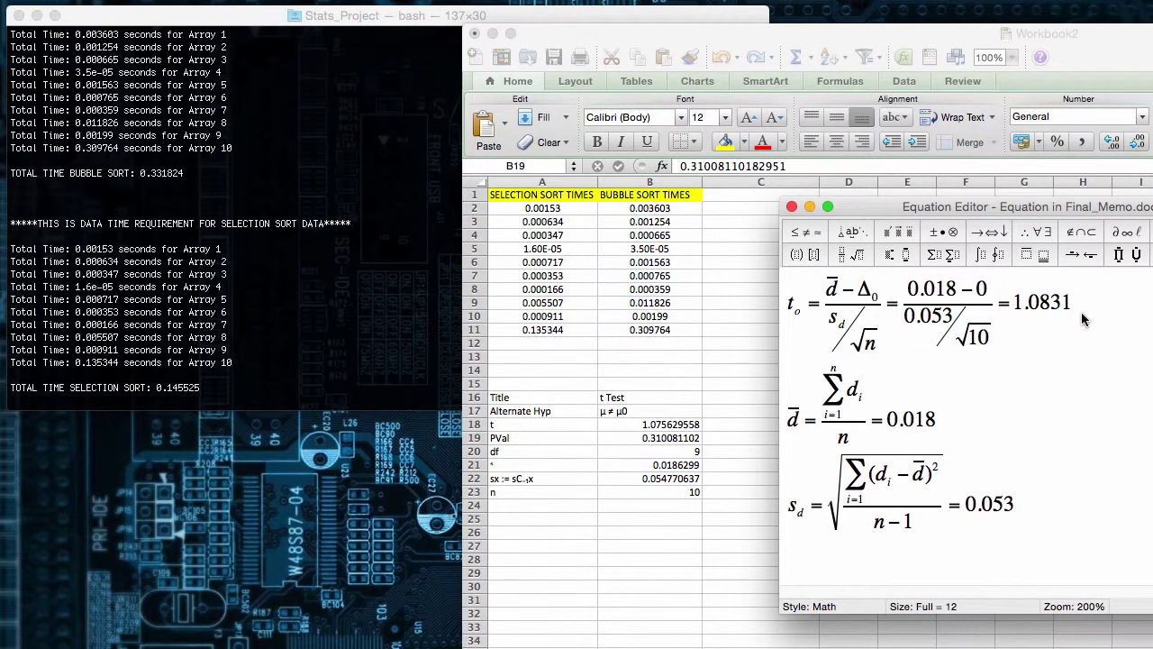
{"action": "left_click", "coordinate": [791, 206]}
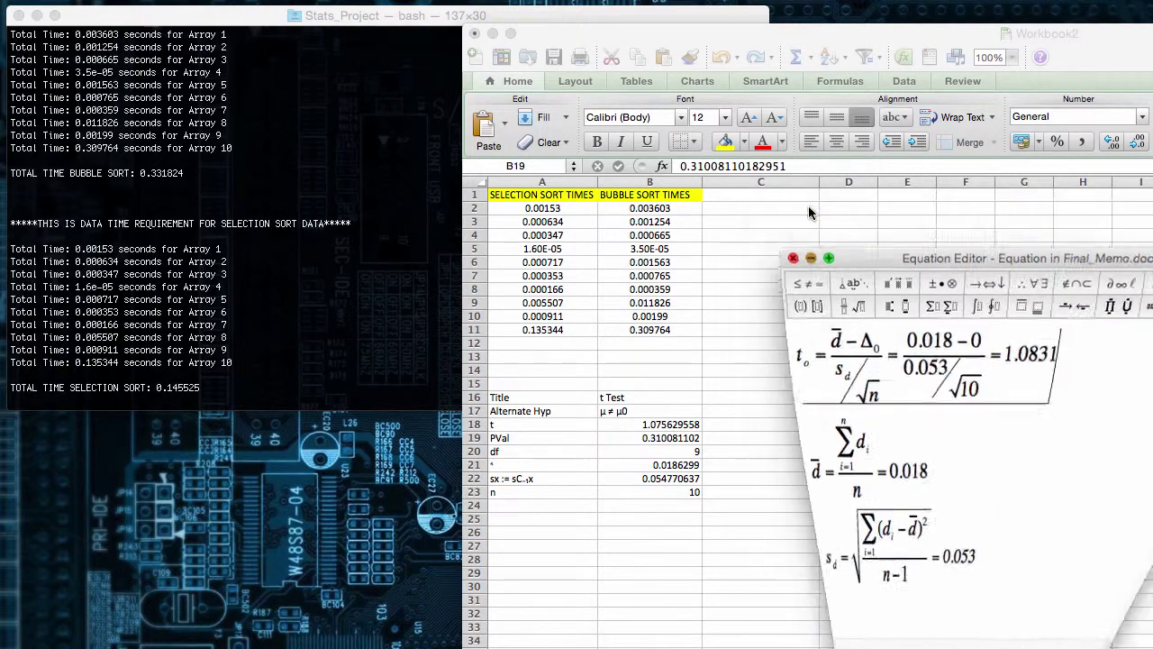
- Fill the PVal row A19:B19 with yellow
{"action": "left_click", "coordinate": [692, 506]}
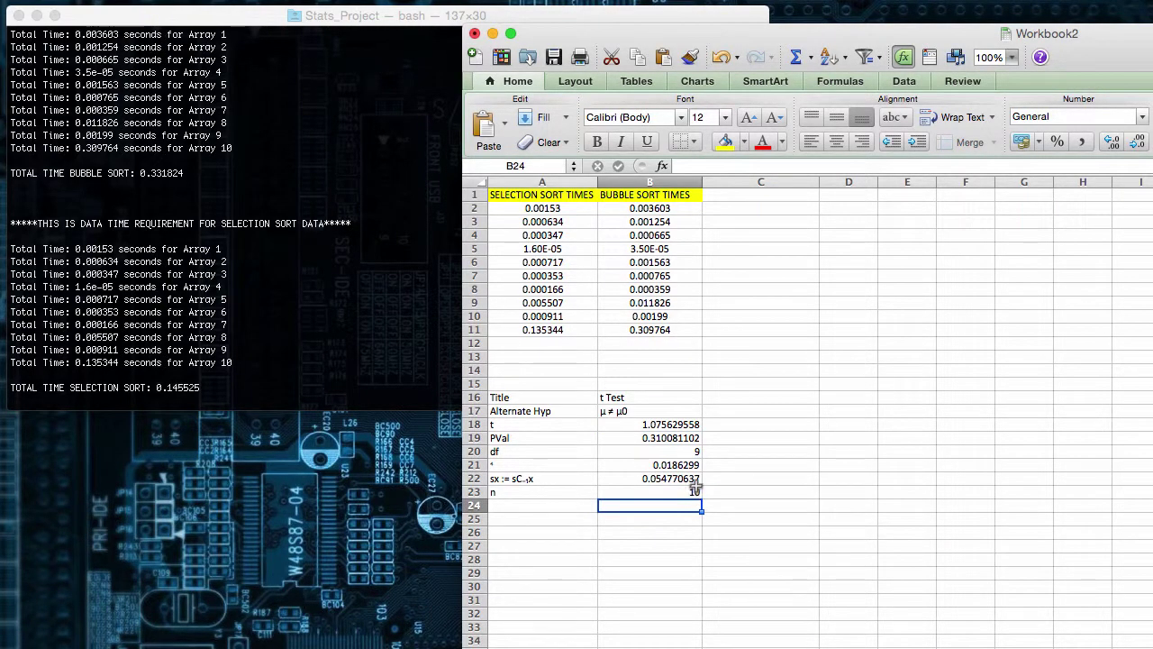
{"action": "left_click_drag", "start_coordinate": [674, 443], "coordinate": [531, 438]}
{"action": "left_click", "coordinate": [725, 142]}
{"action": "left_click", "coordinate": [747, 367]}
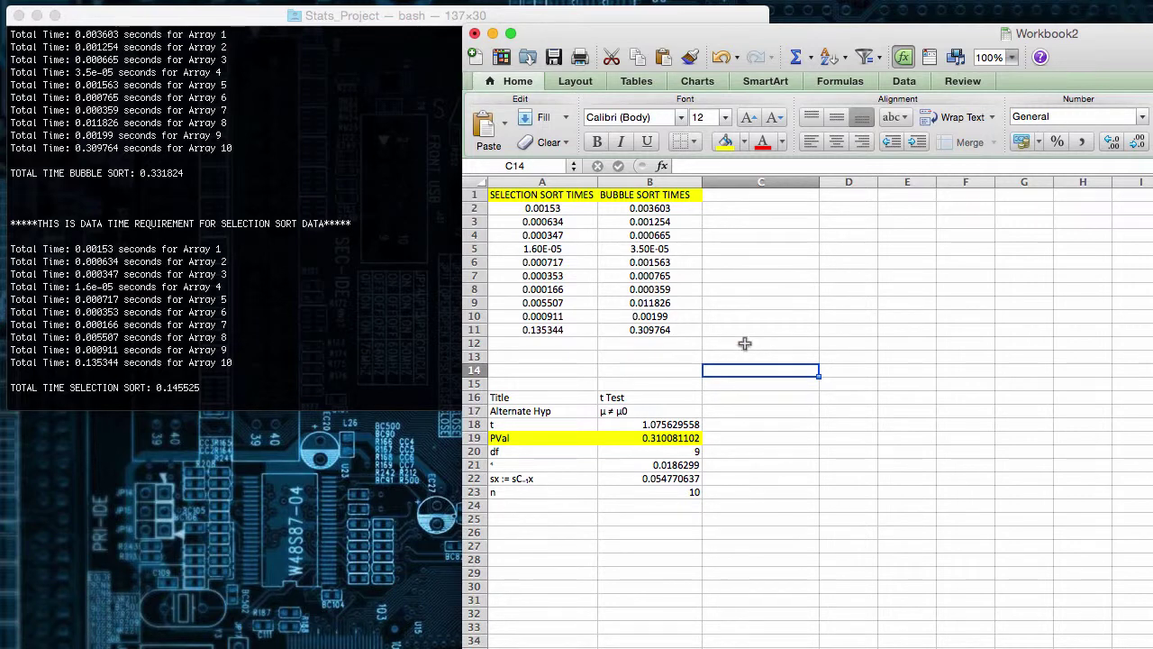
- Review the terminal's sort timing output, including the total bubble sort time line
{"action": "left_click", "coordinate": [448, 337]}
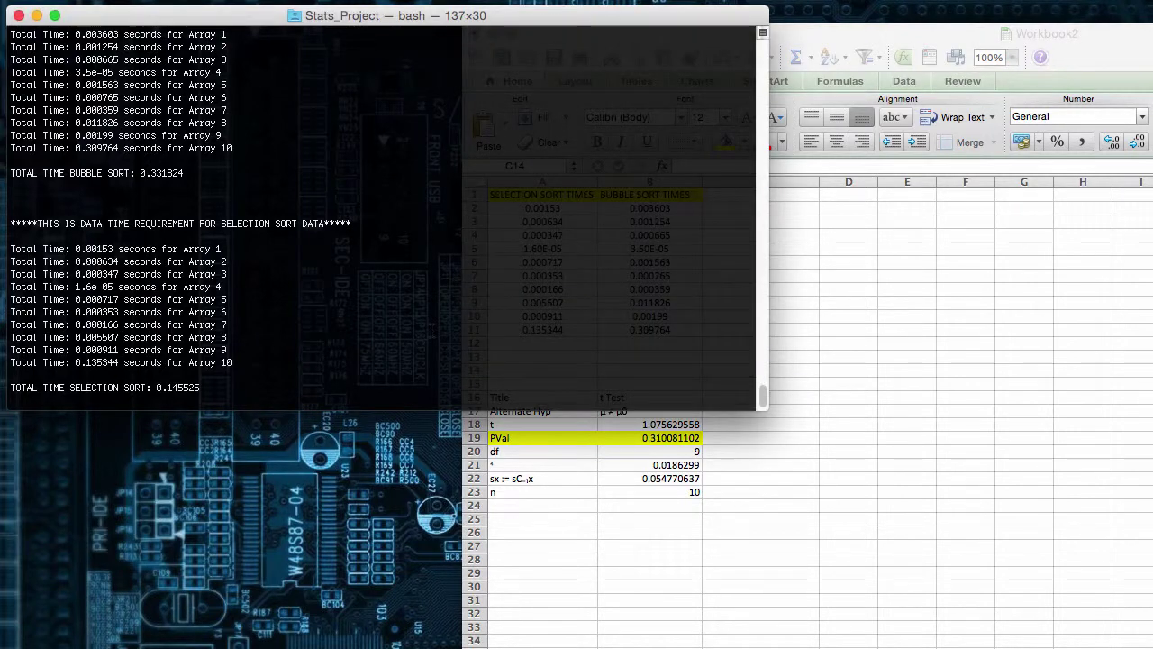
{"action": "left_click_drag", "start_coordinate": [448, 397], "coordinate": [447, 139]}
{"action": "left_click", "coordinate": [448, 139]}
{"action": "left_click_drag", "start_coordinate": [15, 171], "coordinate": [183, 173]}
{"action": "left_click", "coordinate": [187, 176]}
{"action": "left_click", "coordinate": [714, 533]}
- Enter 'alpha = .05' in cell C17 beside the hypothesis row
{"action": "left_click", "coordinate": [788, 410]}
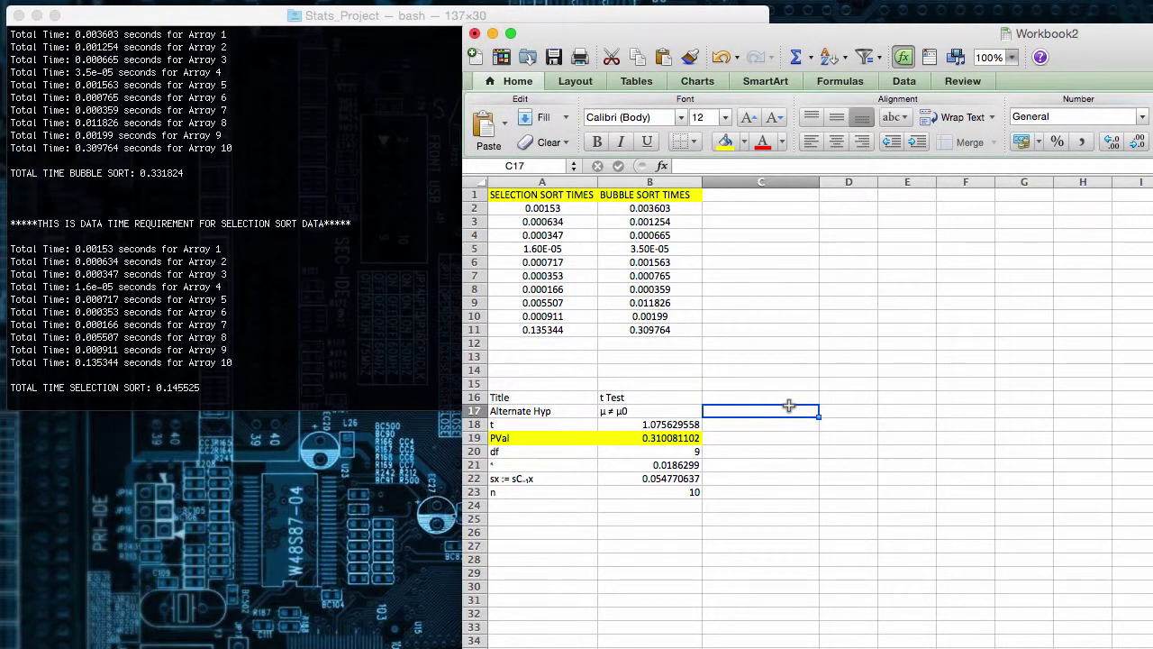
{"action": "type", "text": "alfha"}
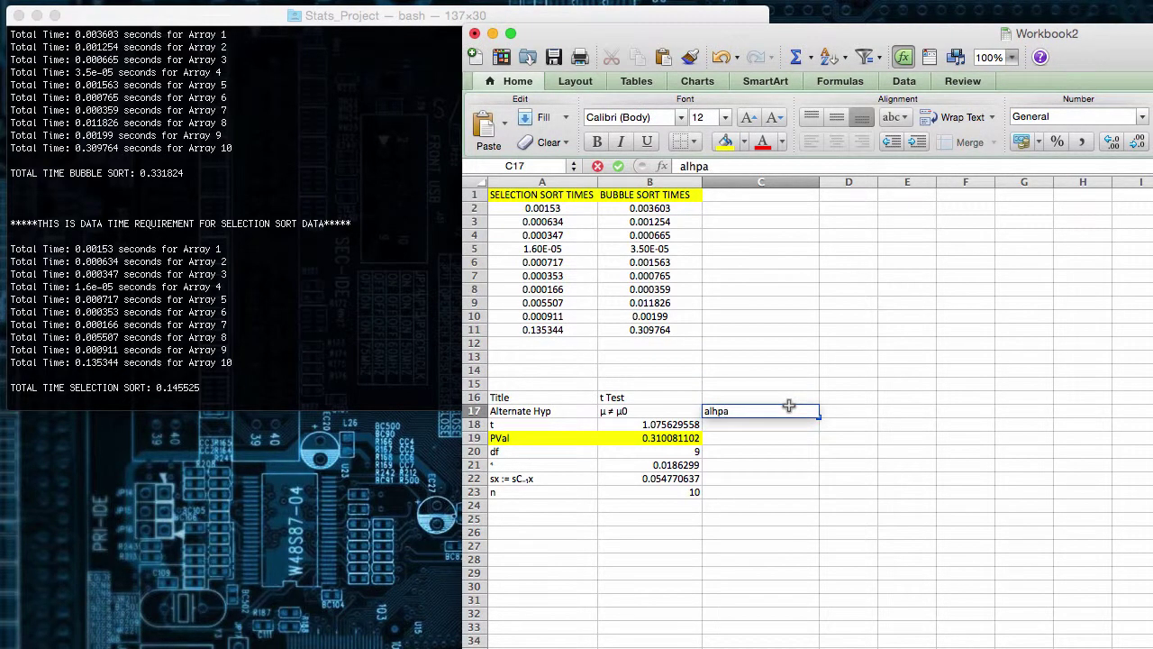
{"action": "key", "text": "BackSpace"}
{"action": "key", "text": "BackSpace"}
{"action": "key", "text": "BackSpace"}
{"action": "type", "text": "pha = .05"}
{"action": "left_click", "coordinate": [776, 469]}
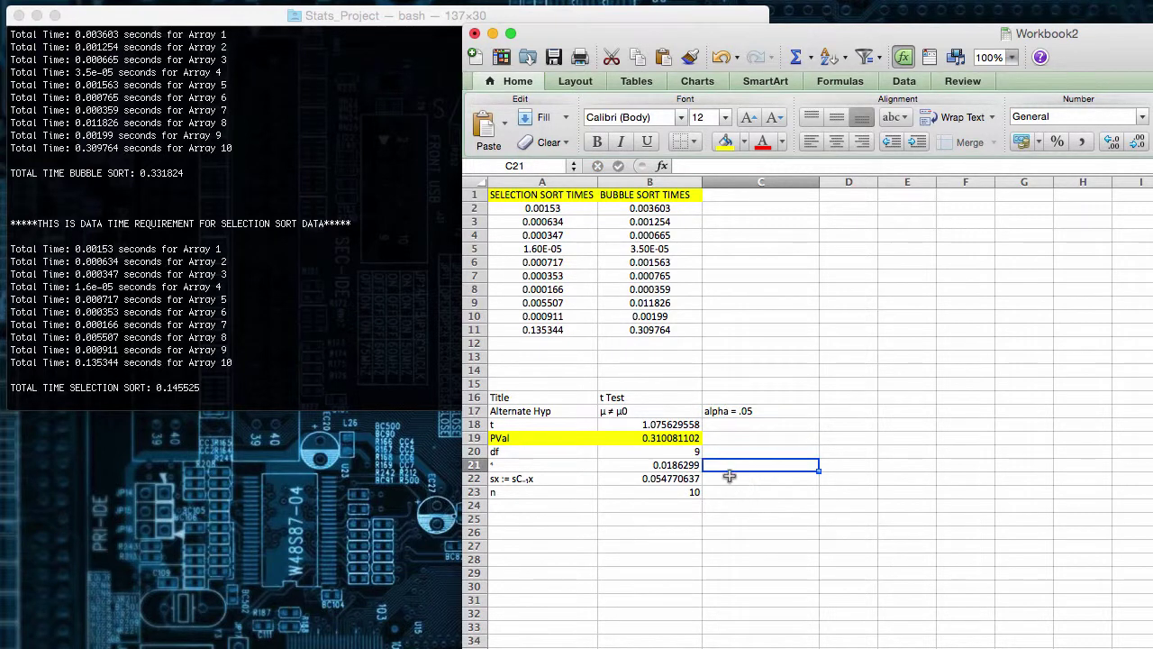
- Compare the P-value in B19 with the alpha = .05 note, then bring the terminal forward
{"action": "left_click", "coordinate": [689, 465]}
{"action": "left_click", "coordinate": [691, 438]}
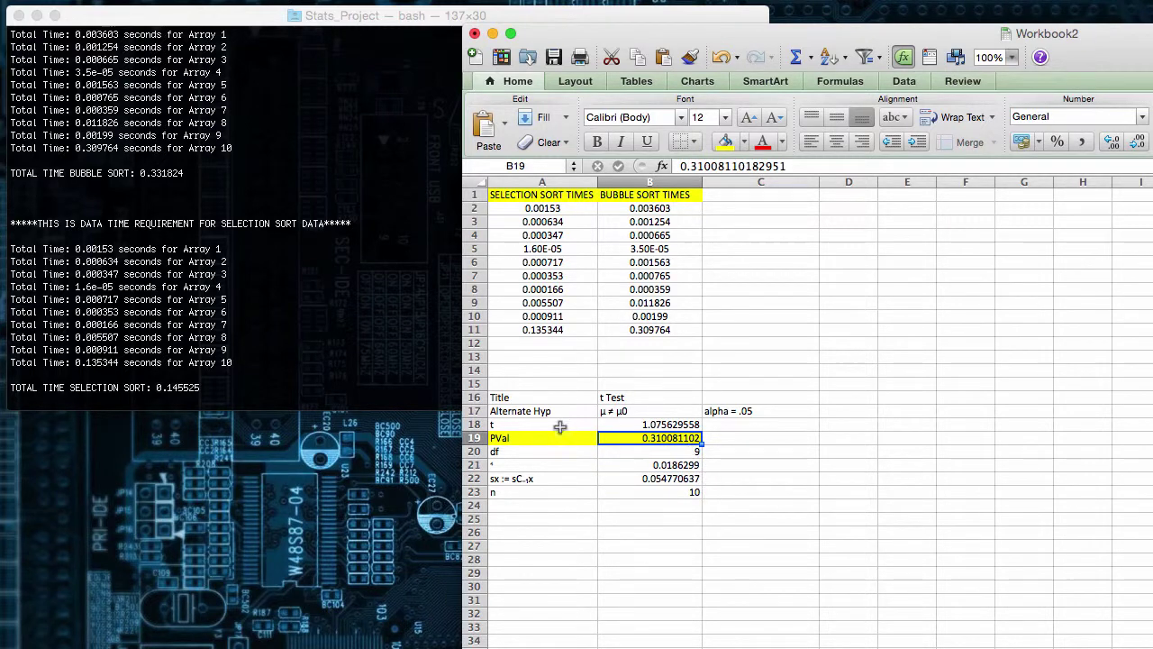
{"action": "left_click", "coordinate": [759, 414]}
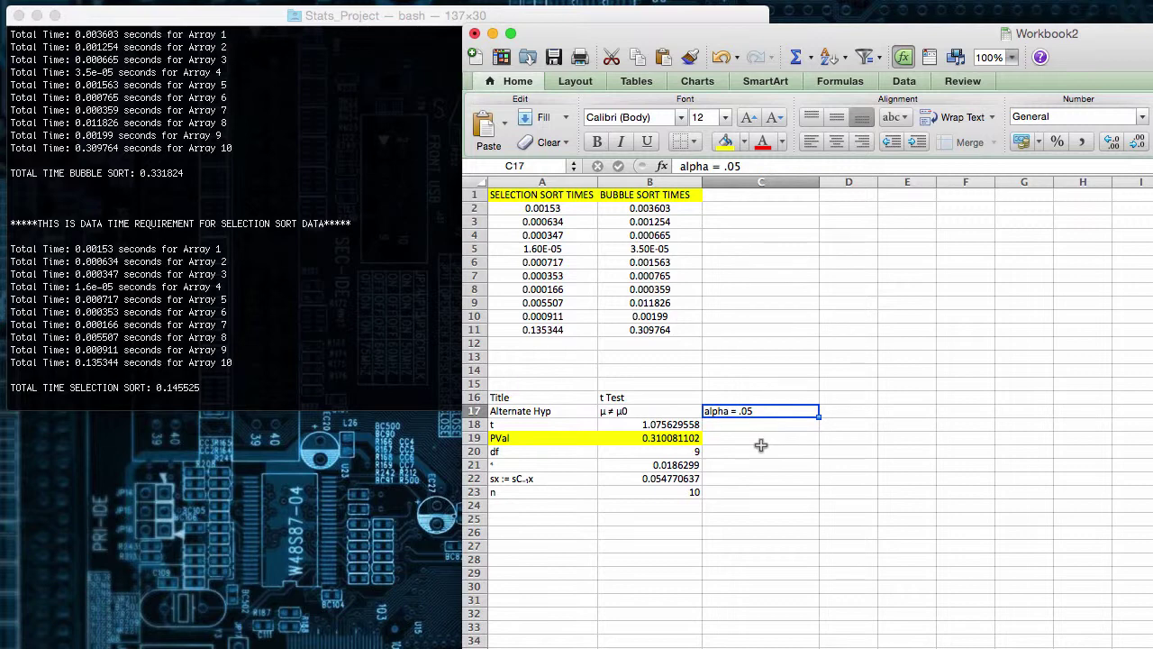
{"action": "left_click", "coordinate": [801, 226]}
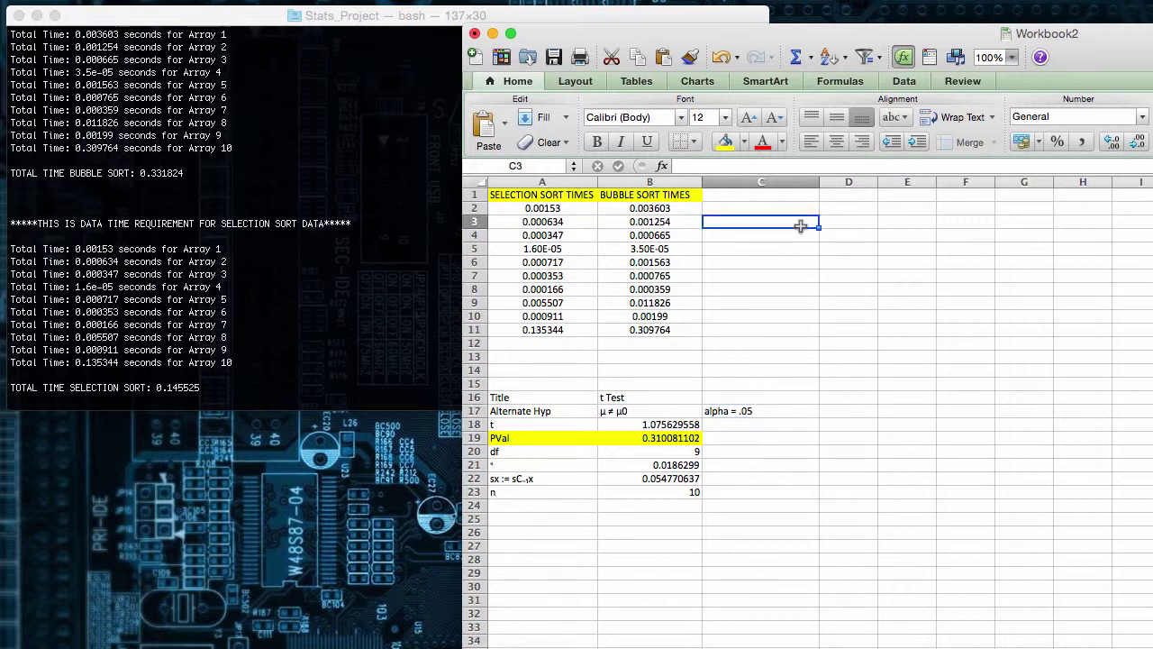
{"action": "left_click", "coordinate": [368, 255]}
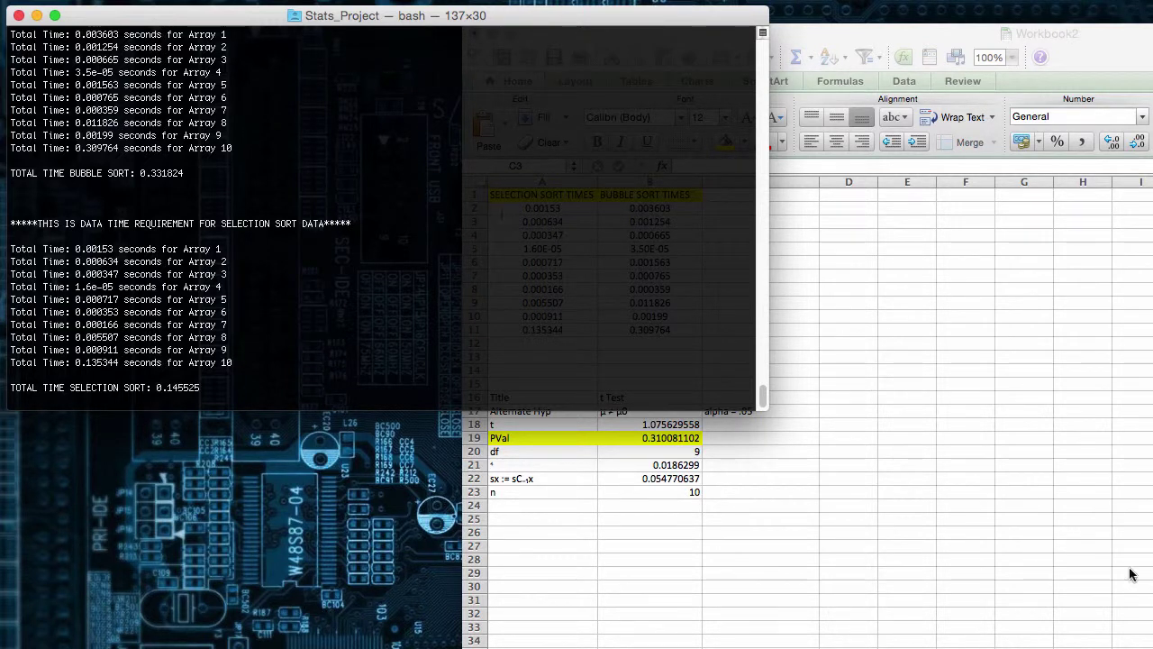
{"action": "left_click", "coordinate": [723, 593]}
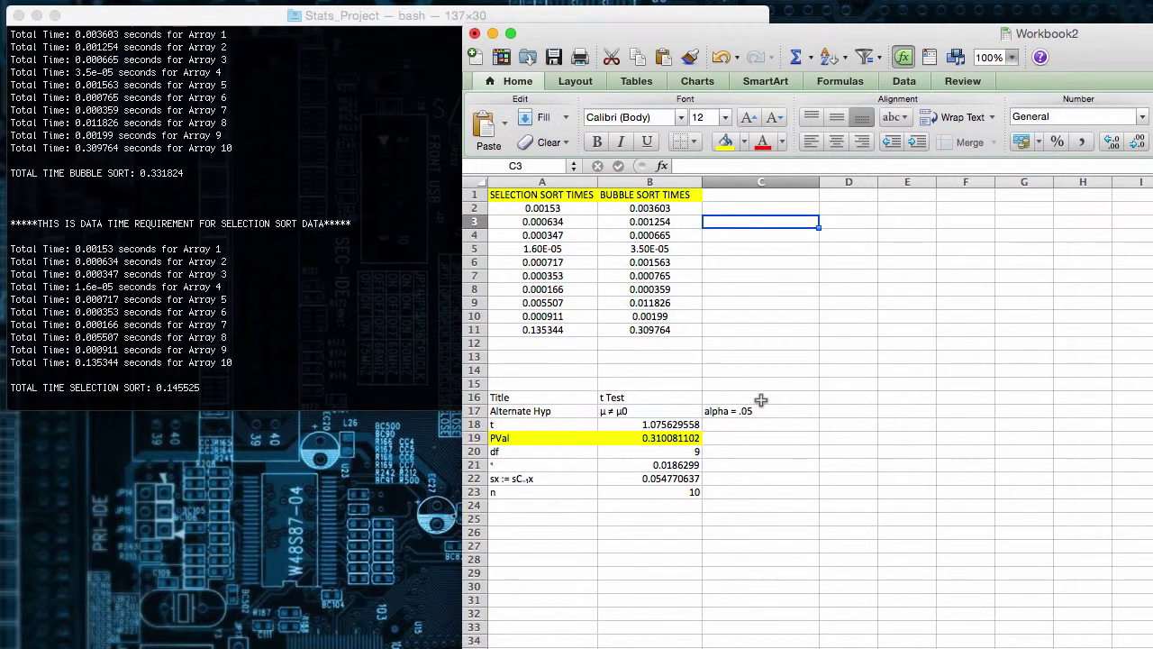
{"action": "left_click", "coordinate": [293, 401]}
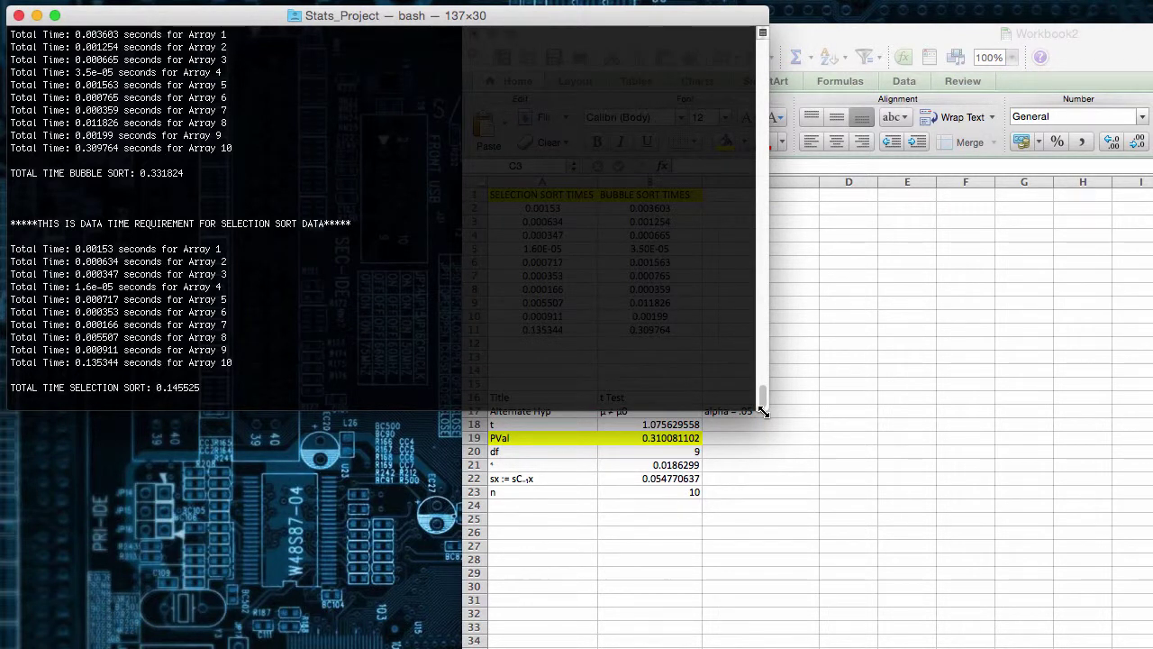
- Resize the Terminal window to 138x42 so the full sort timing output shows
{"action": "left_click_drag", "start_coordinate": [762, 411], "coordinate": [771, 560]}
{"action": "left_click_drag", "start_coordinate": [537, 15], "coordinate": [527, 6]}
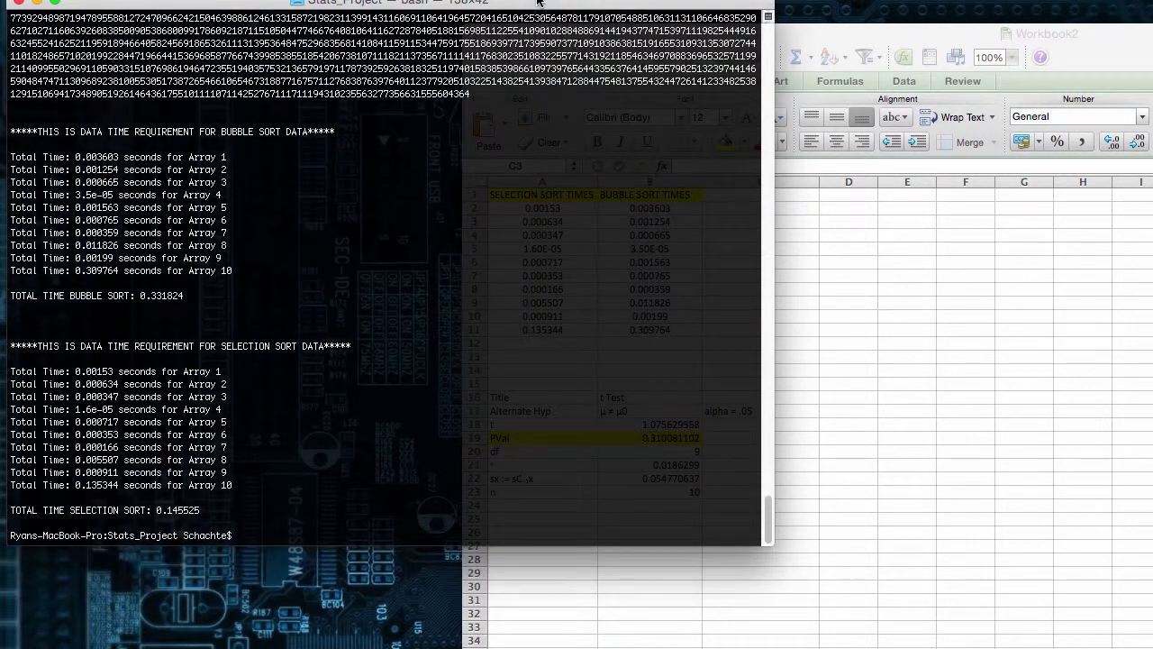
{"action": "left_click_drag", "start_coordinate": [2, 304], "coordinate": [161, 305]}
{"action": "left_click", "coordinate": [160, 303]}
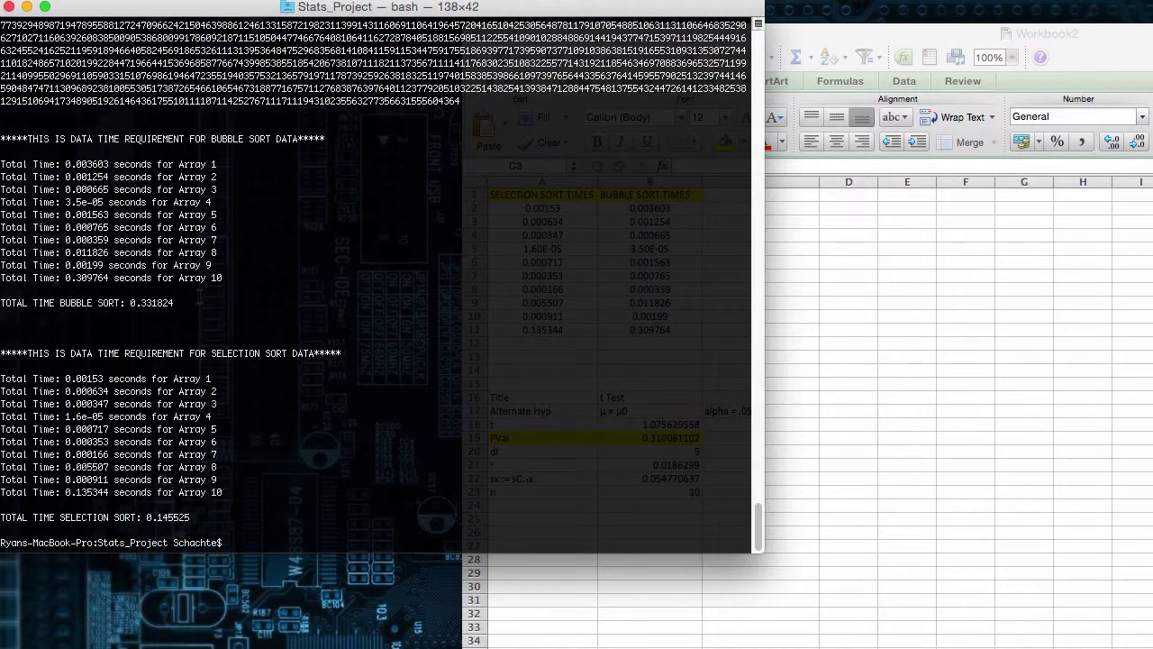
{"action": "scroll", "coordinate": [196, 304], "scroll_direction": "up", "scroll_amount": 10}
{"action": "scroll", "coordinate": [196, 304], "scroll_direction": "down", "scroll_amount": 10}
- Move the Excel workbook window over to the right
{"action": "key", "text": "super+Tab"}
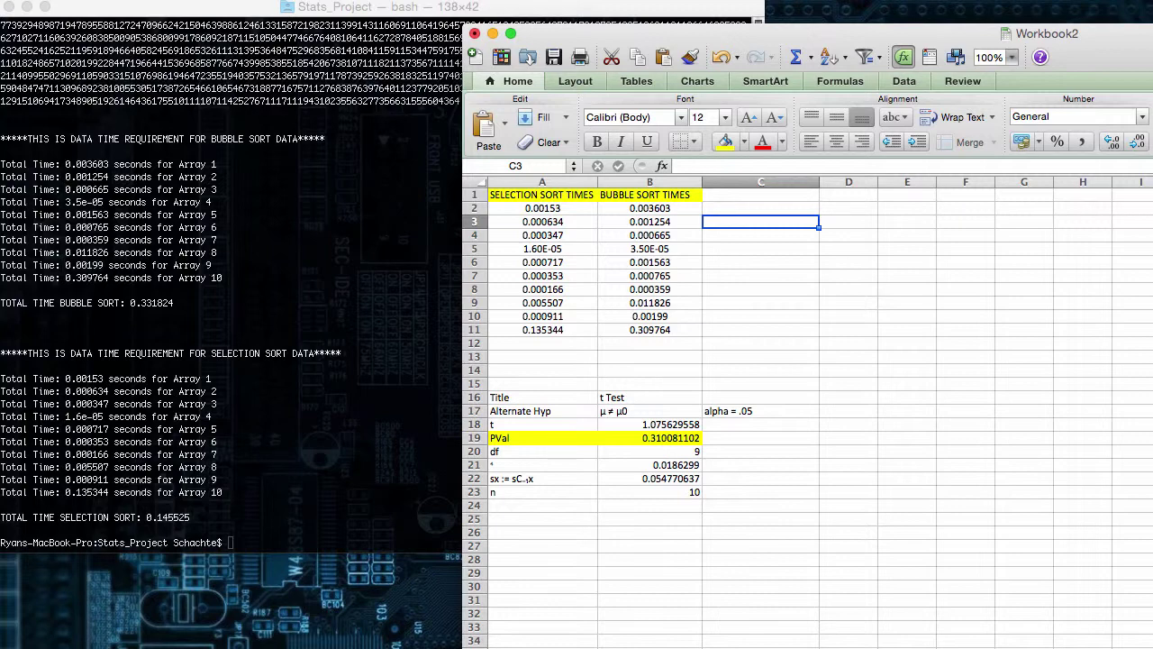
{"action": "left_click", "coordinate": [32, 431]}
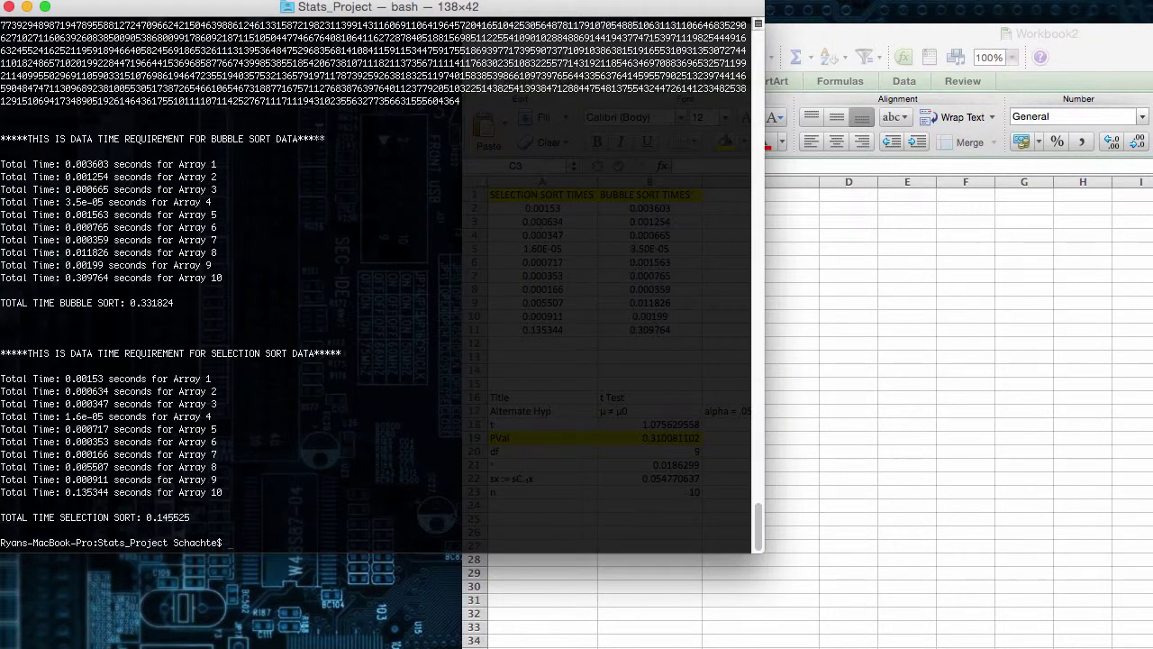
{"action": "left_click_drag", "start_coordinate": [901, 34], "coordinate": [1150, 16]}
{"action": "key", "text": "super+Tab"}
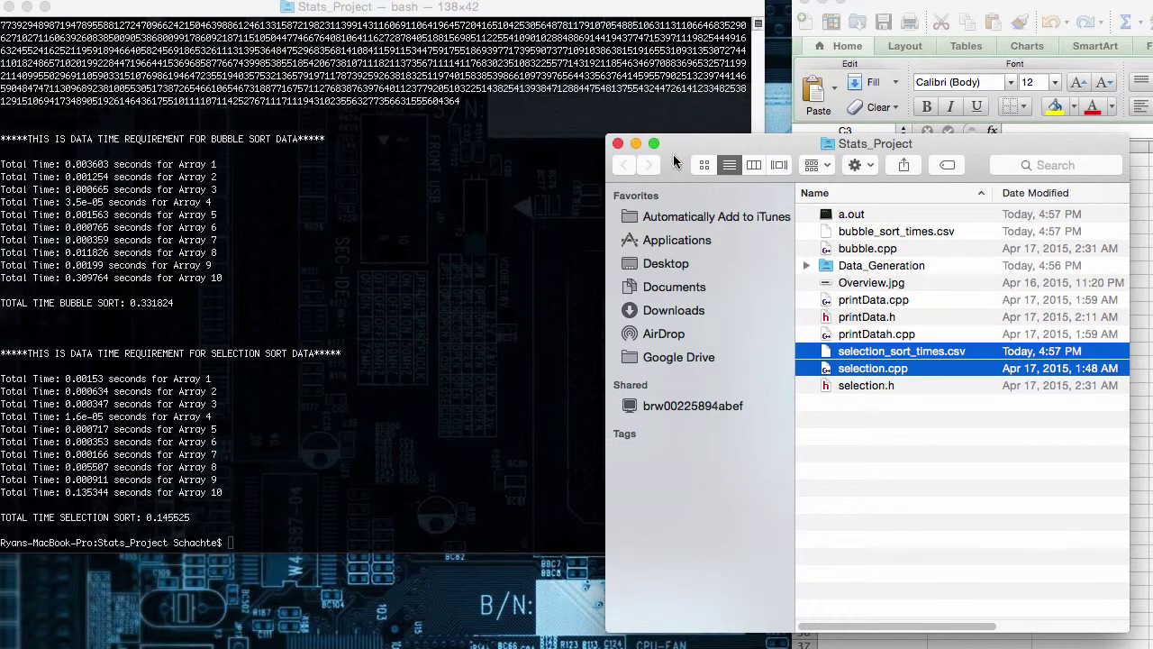
{"action": "left_click_drag", "start_coordinate": [674, 160], "coordinate": [680, 167]}
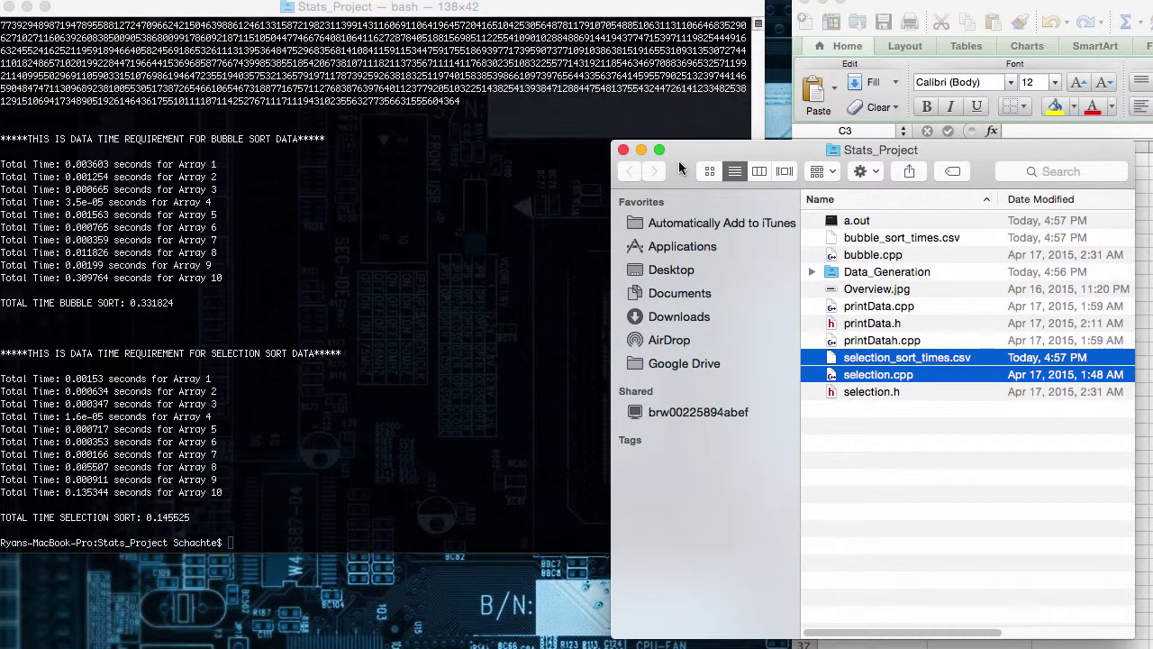
{"action": "left_click", "coordinate": [624, 150]}
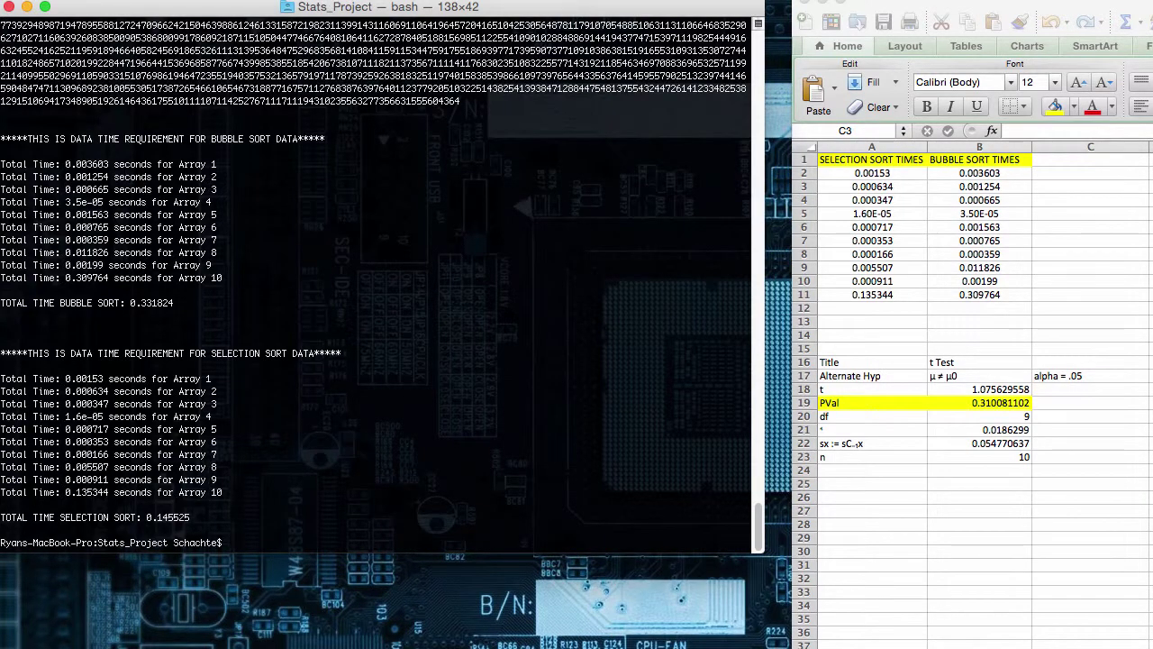